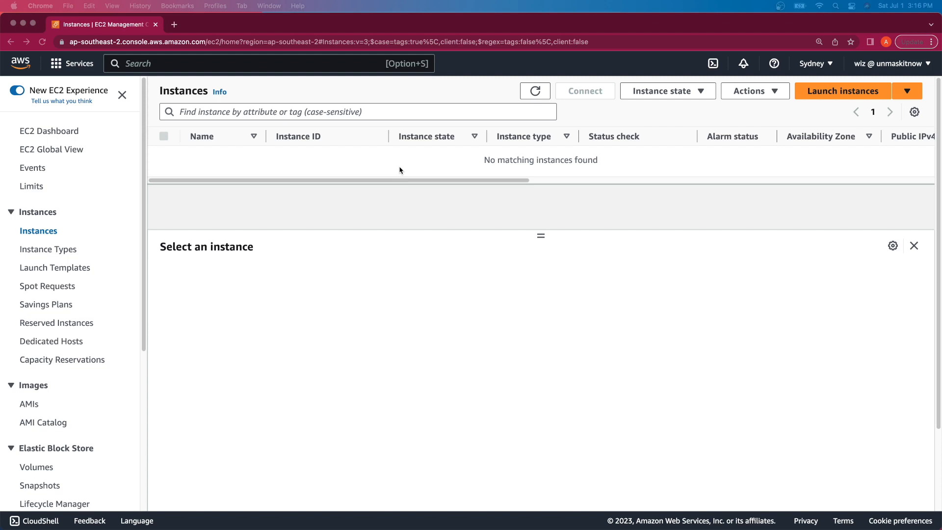
Step: Search the console for 'iam' and open the IAM dashboard
left_click(269, 69)
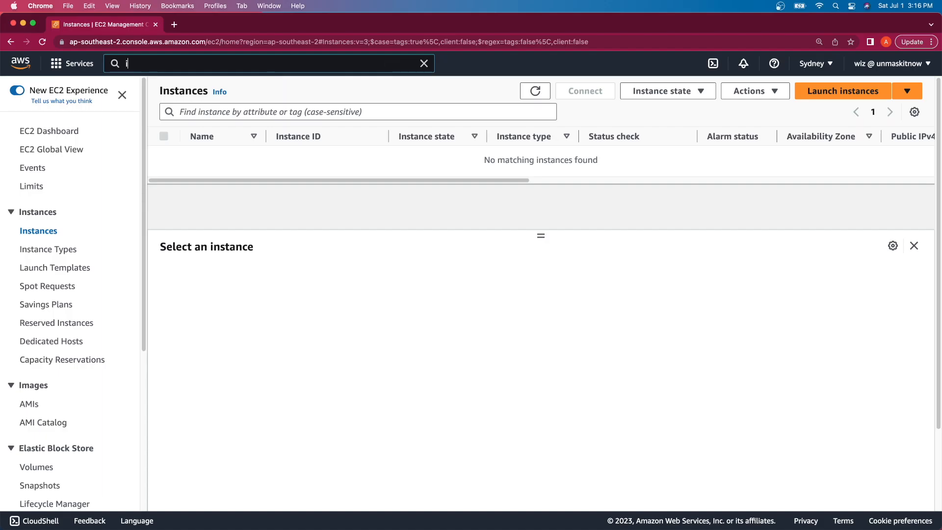
type("iam")
left_click(300, 189)
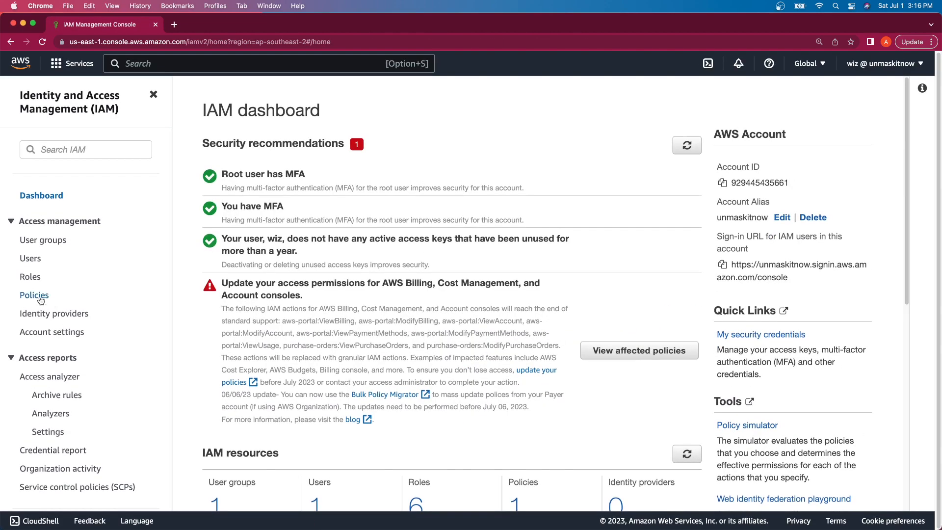
Step: Start a new IAM policy and replace its JSON template with the pasted Session Manager policy
left_click(38, 294)
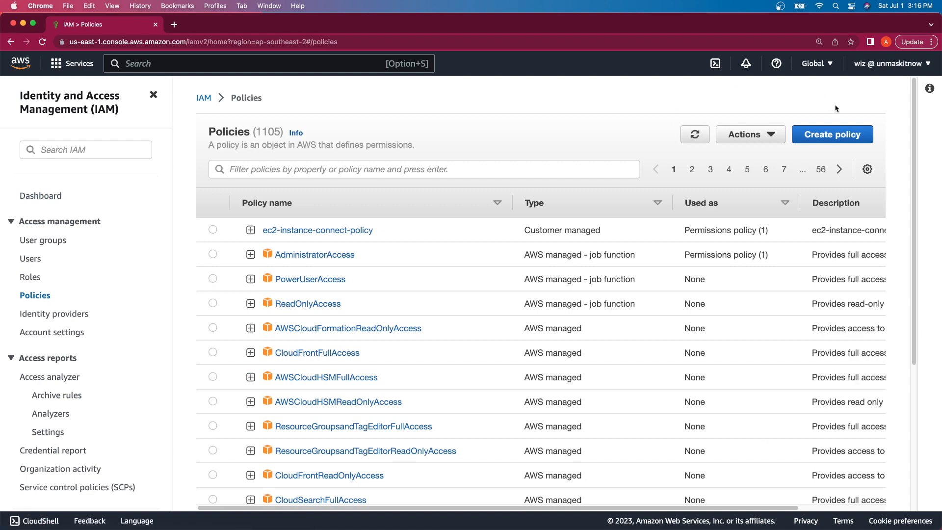
left_click(841, 134)
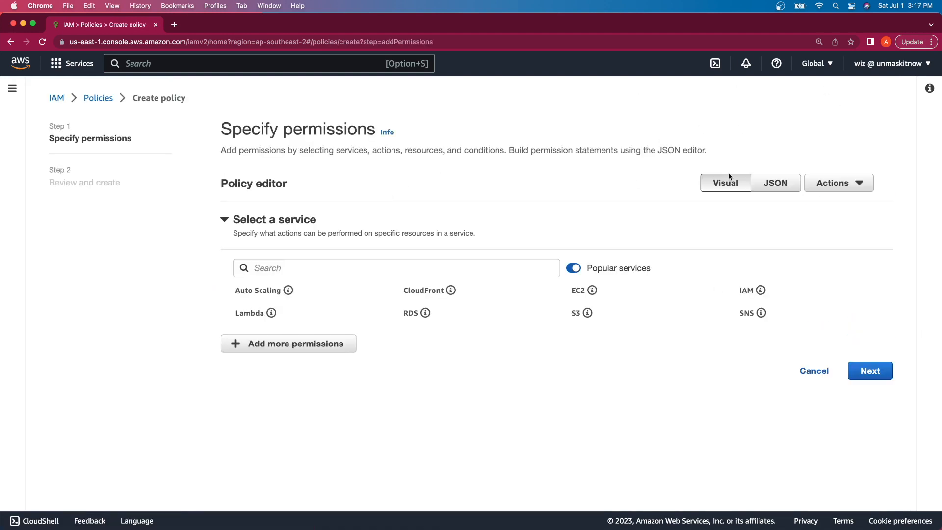
left_click(778, 183)
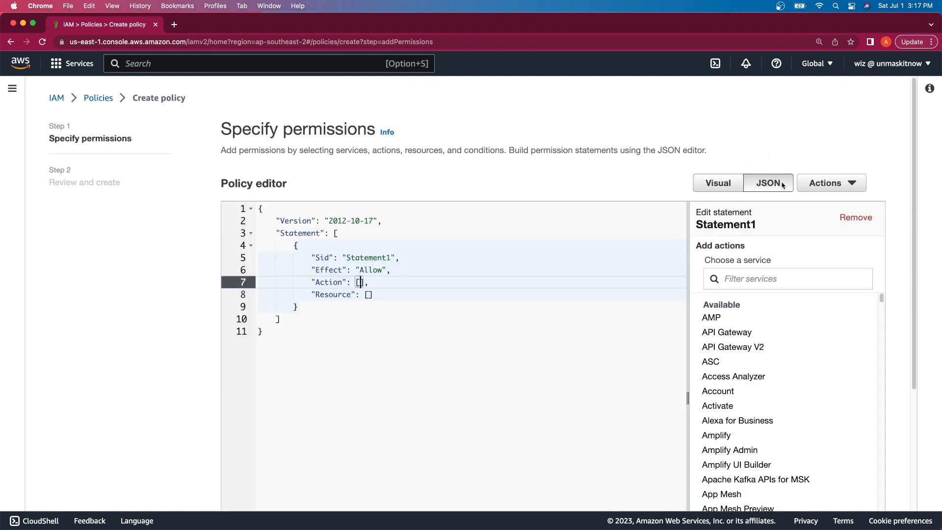
left_click_drag(286, 375, 242, 120)
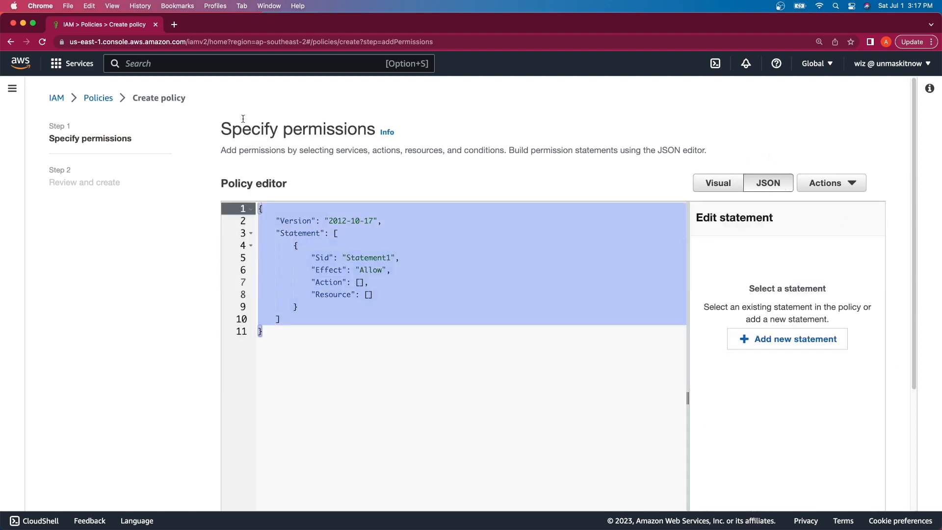
key("BackSpace")
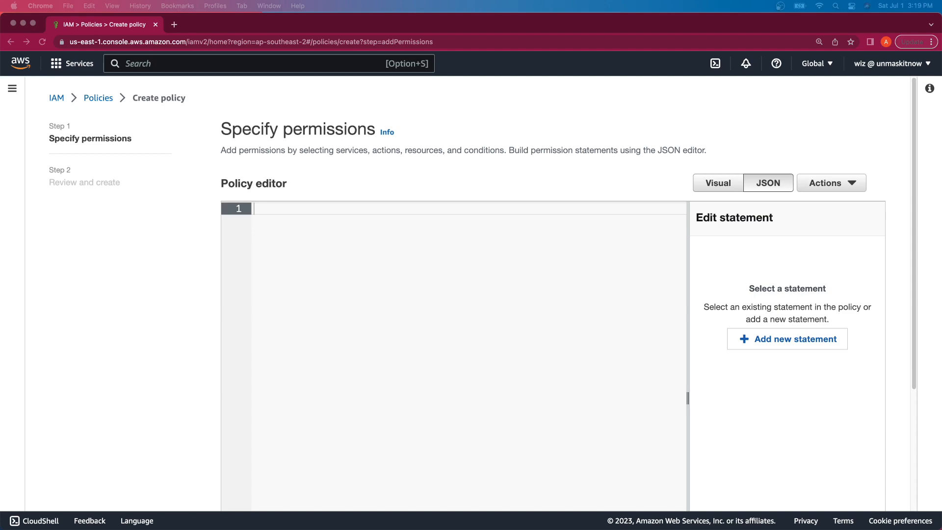
key("super+v")
scroll(485, 110, "down", 2)
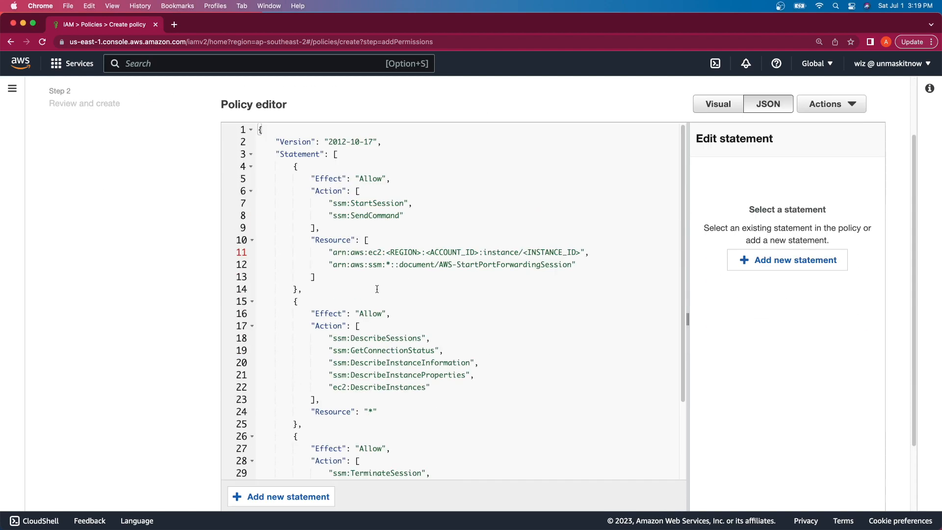
Step: Fill line 11 with region ap-southeast-2 and the account ID, then continue to review
left_click_drag(422, 253, 387, 253)
type("ap-southe")
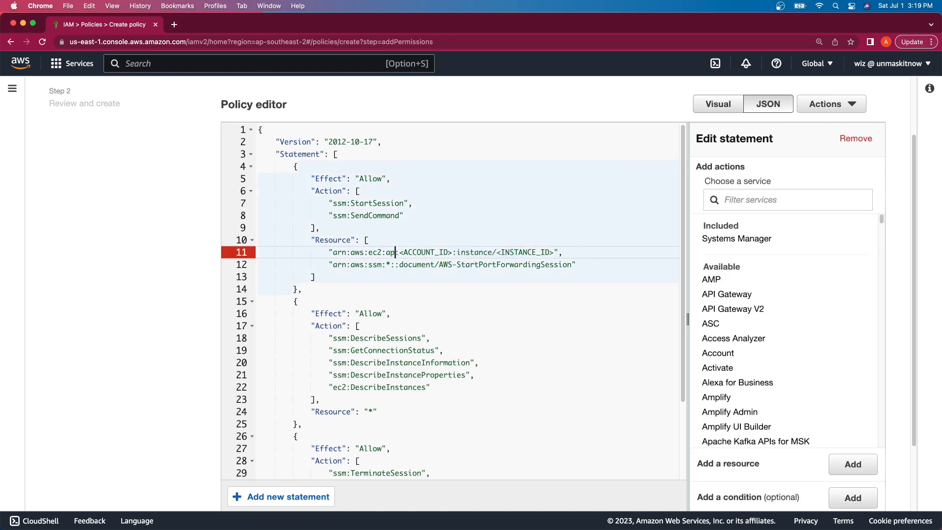
type("ast2")
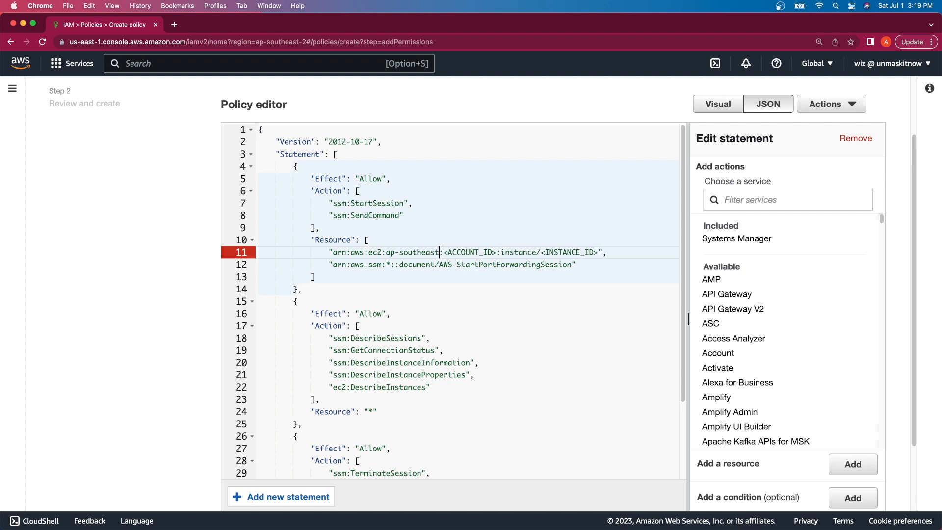
type("2")
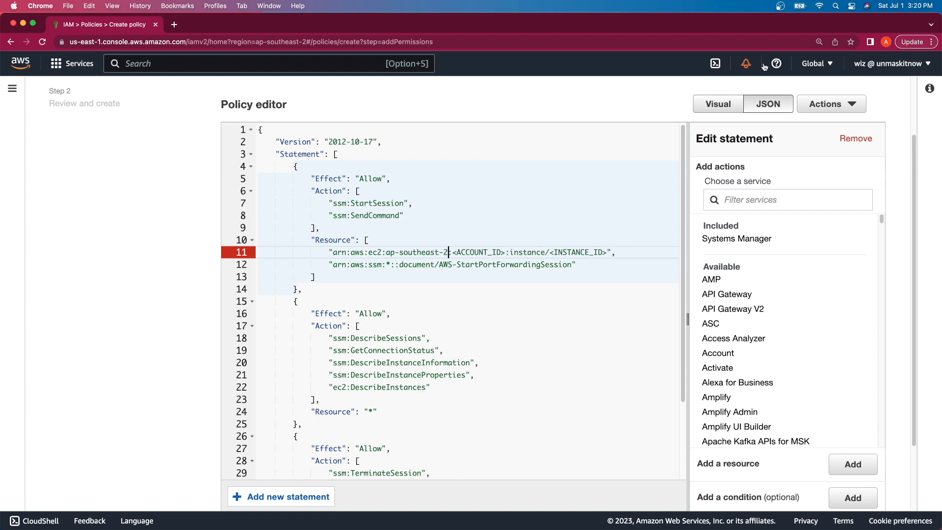
left_click(876, 68)
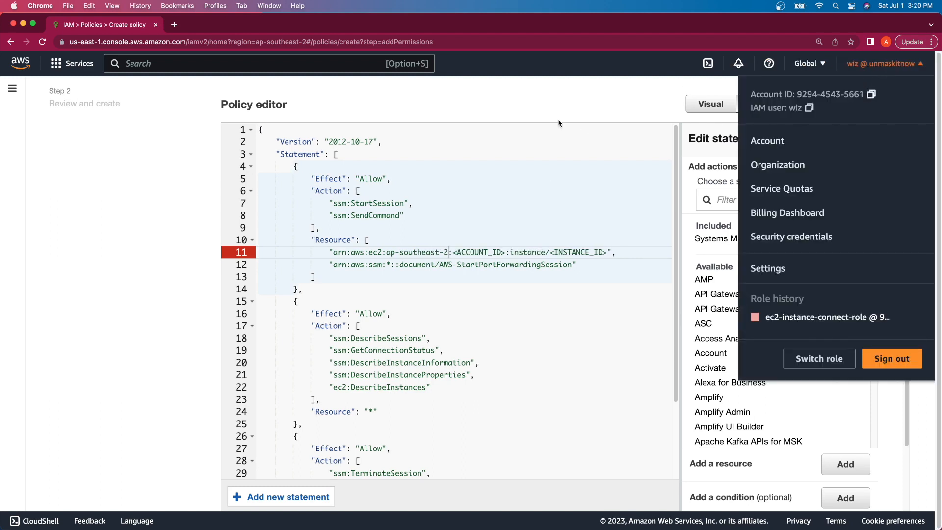
left_click_drag(507, 253, 452, 253)
key("super+v")
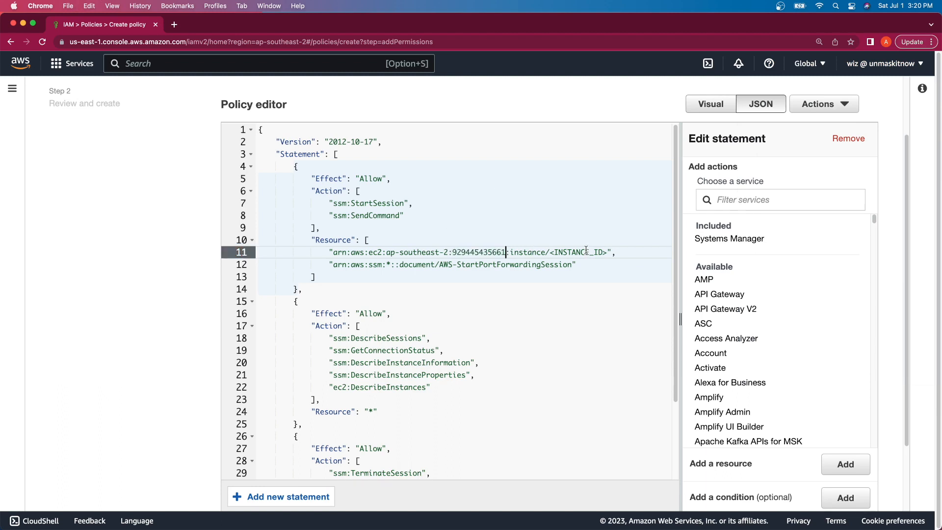
scroll(586, 250, "down", 10)
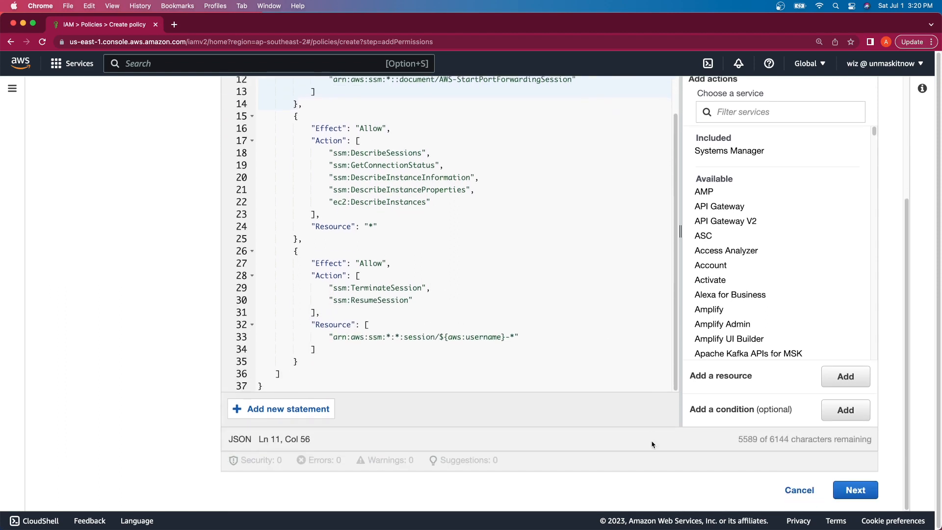
left_click(858, 489)
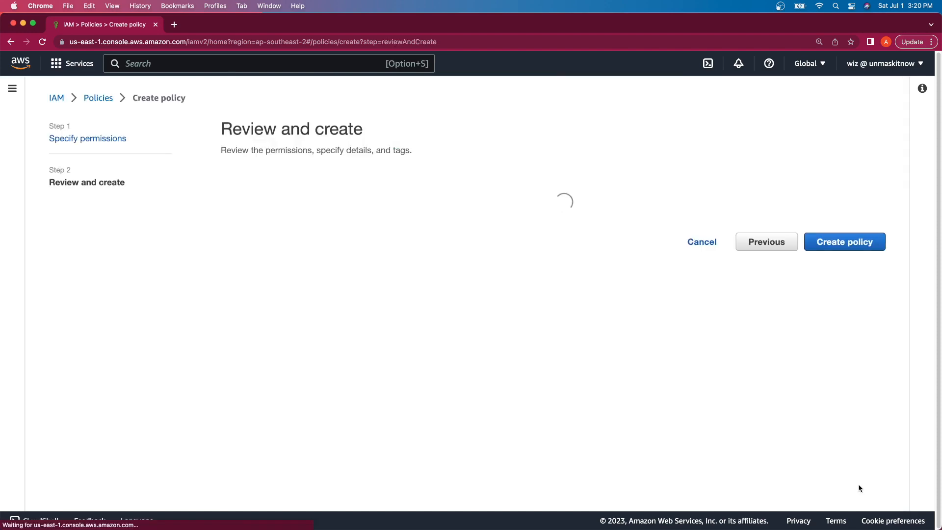
Step: Create policy session-manager-user-policy using its name as the description, then go to Users
scroll(690, 358, "down", 5)
scroll(690, 357, "up", 5)
left_click(417, 245)
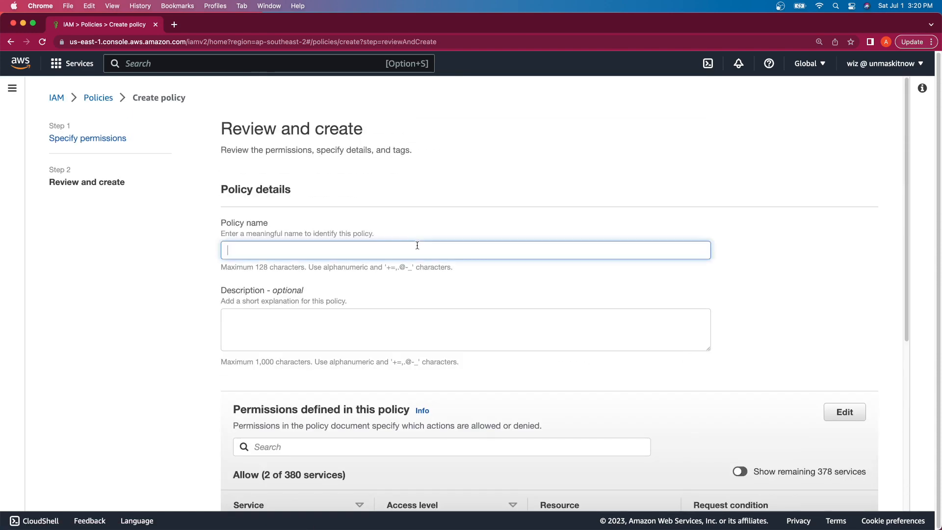
type("sessi")
type("on-manager")
type("-ude")
type("er-policy")
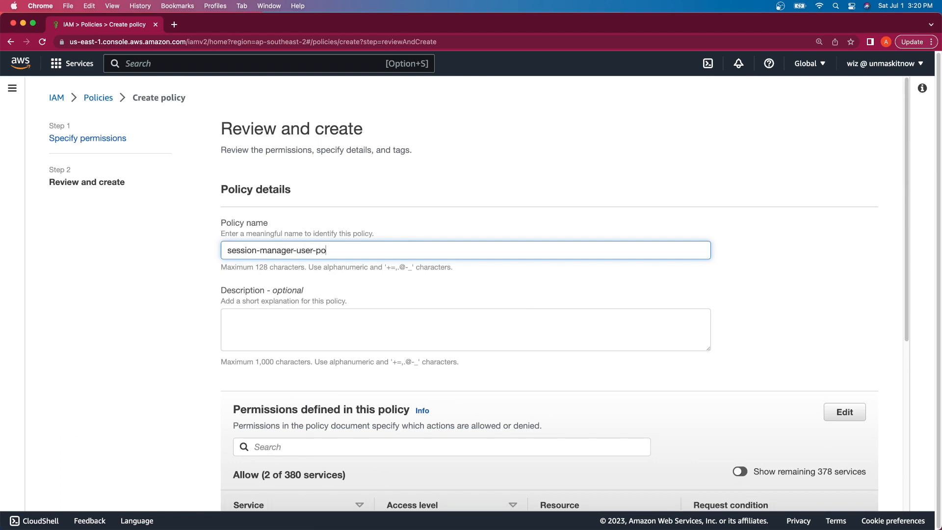
triple_click(402, 243)
key("super+c")
left_click(399, 314)
key("super+v")
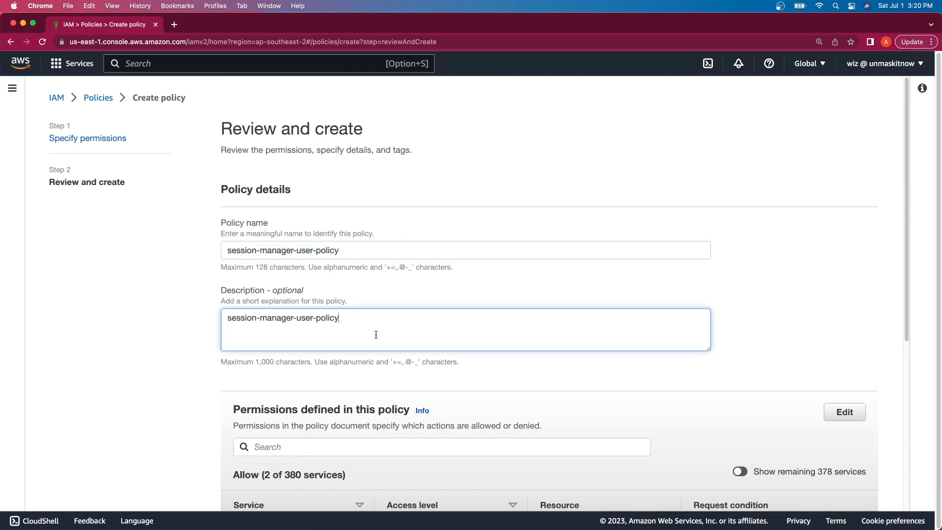
scroll(425, 353, "down", 5)
left_click(838, 488)
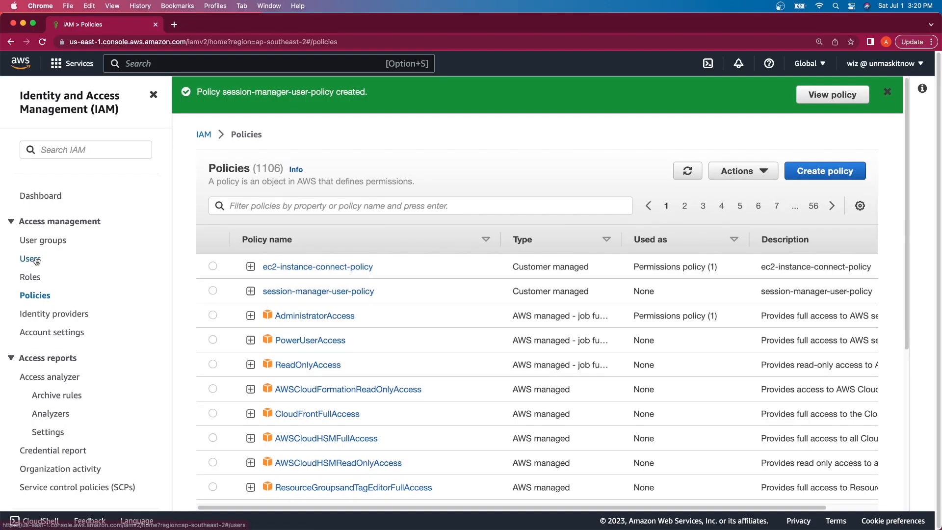
left_click(35, 259)
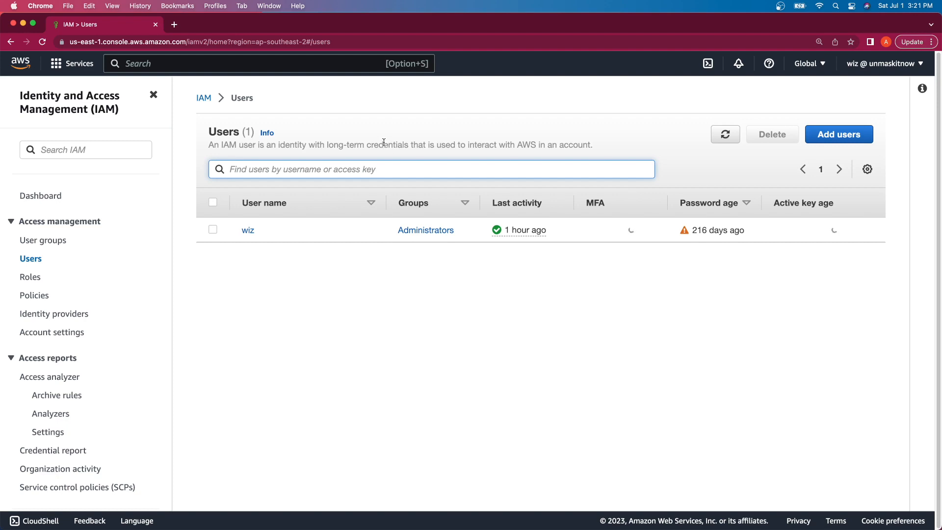
Step: Add user session-manager-user with console access as a standalone IAM user
left_click(834, 134)
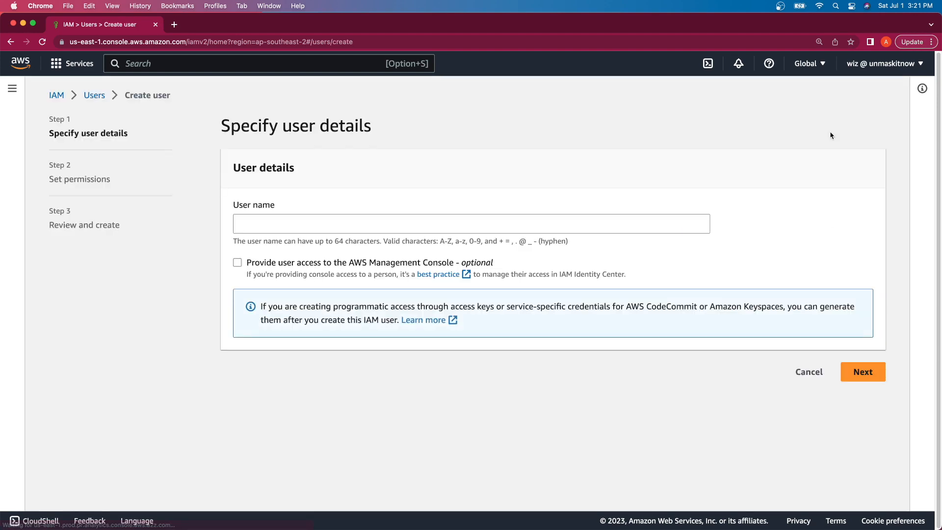
left_click(446, 216)
type("session")
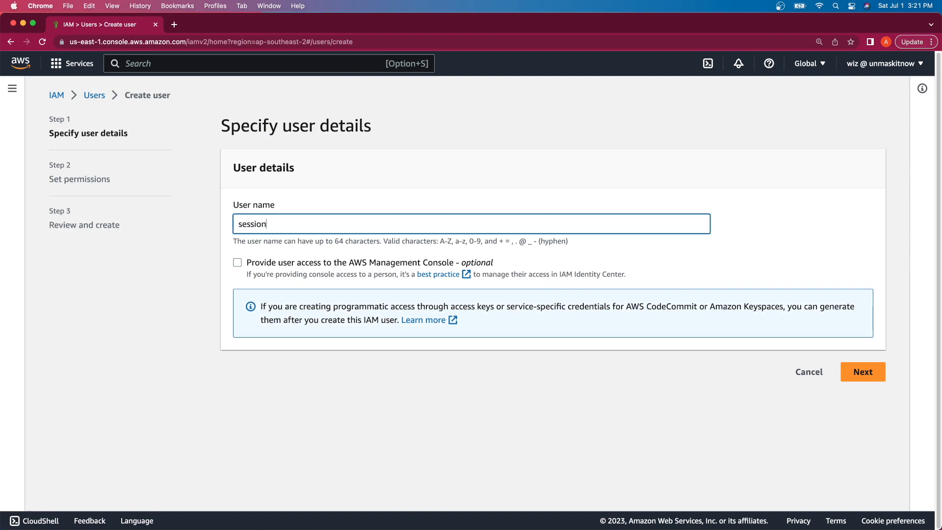
type("-manager-user")
left_click(403, 263)
scroll(392, 351, "down", 1)
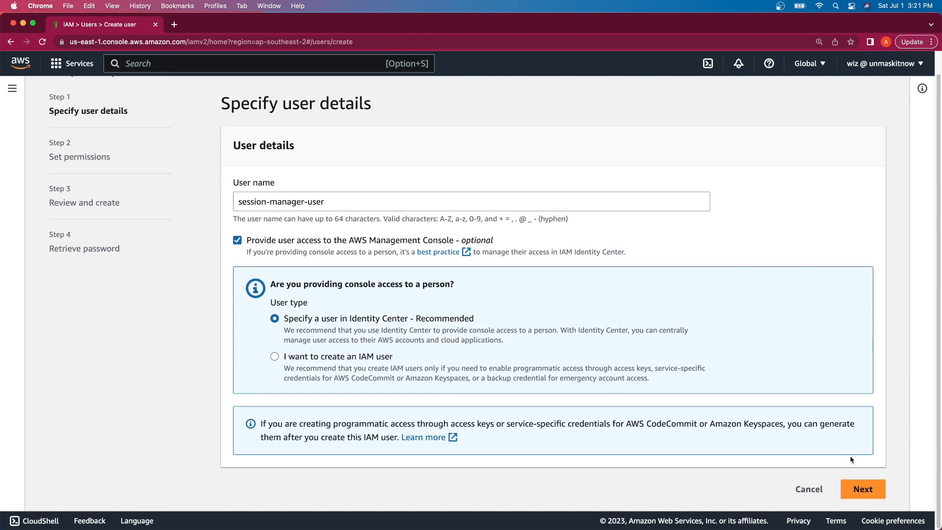
left_click(362, 358)
Step: Set a custom console password without forced reset and continue to permissions
scroll(362, 358, "down", 5)
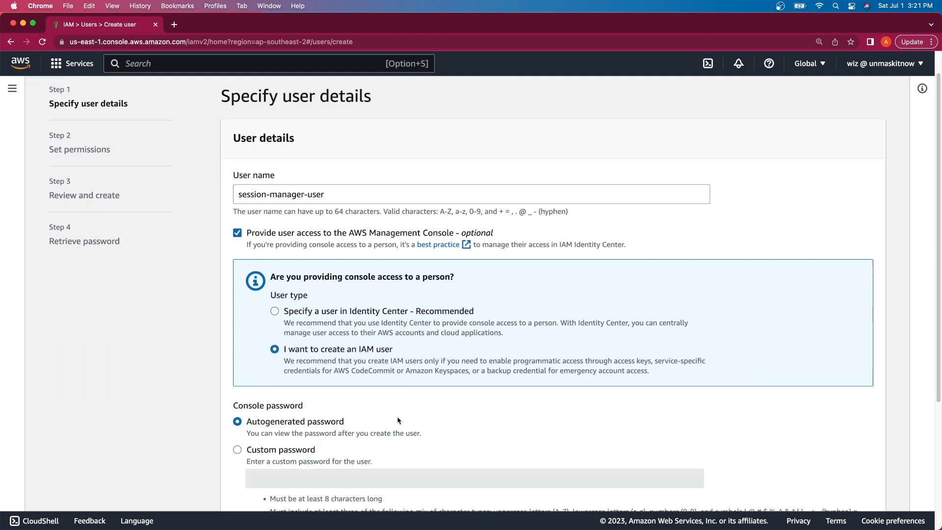
left_click(296, 284)
left_click(293, 310)
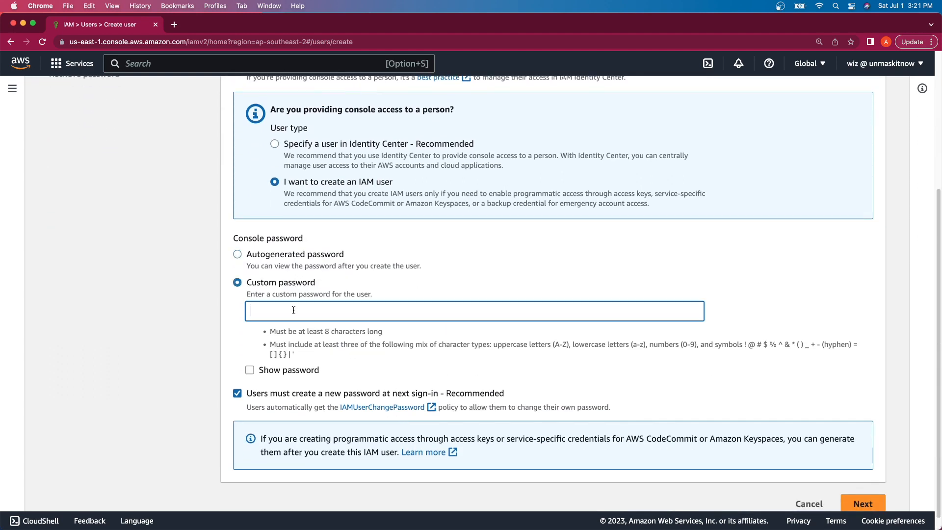
type("••••••••••")
left_click(237, 393)
scroll(538, 462, "down", 1)
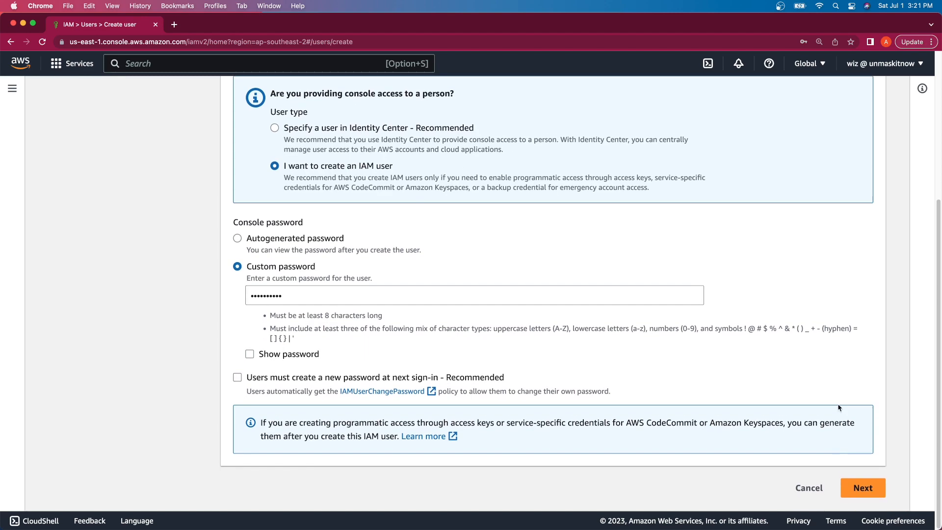
left_click(860, 488)
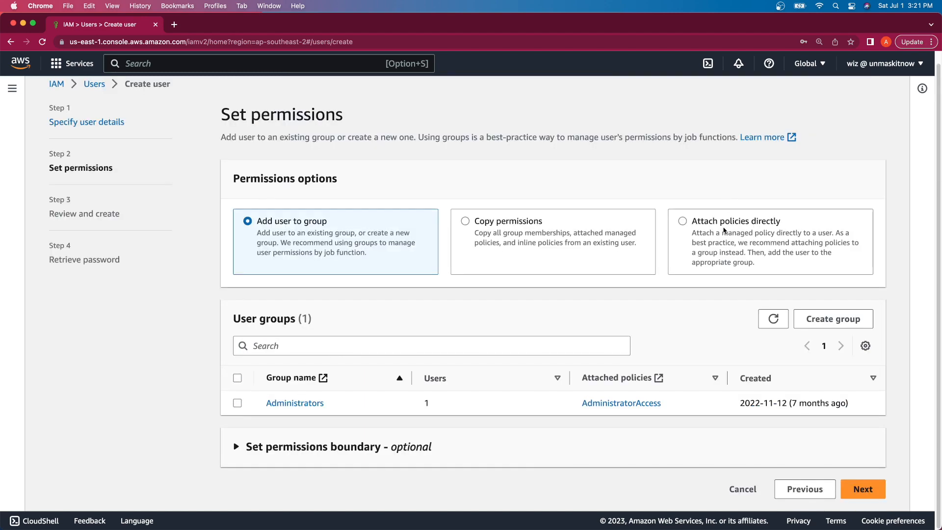
Step: Attach session-manager-user-policy directly to the new user and proceed to review
left_click(725, 230)
scroll(586, 328, "down", 3)
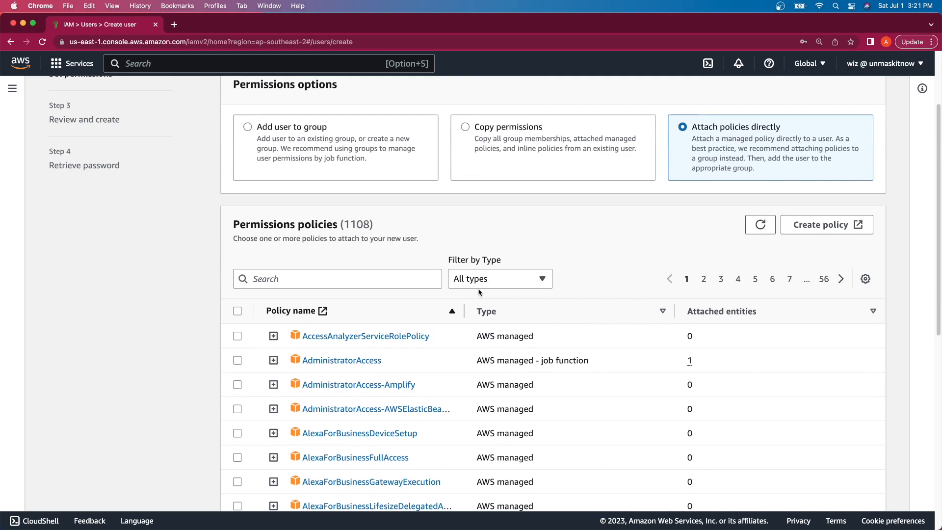
left_click(375, 280)
type("session")
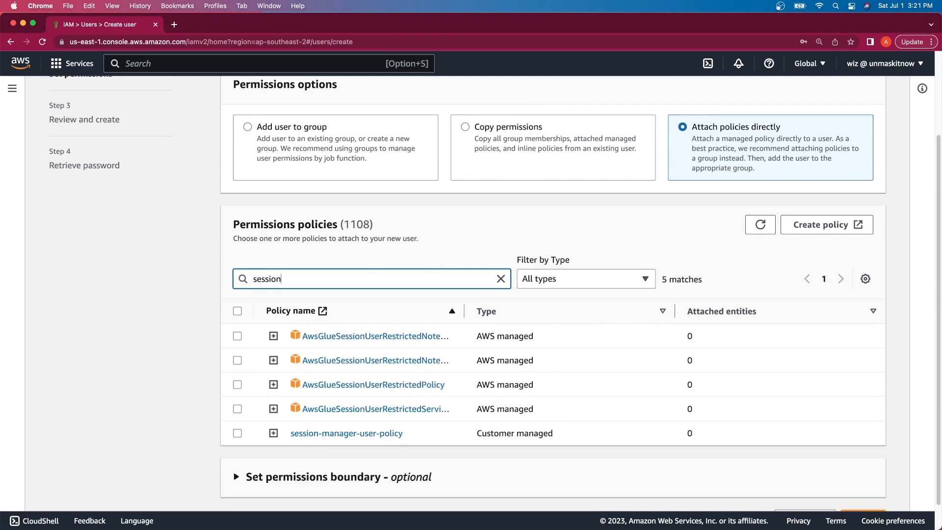
left_click(237, 434)
scroll(241, 412, "down", 1)
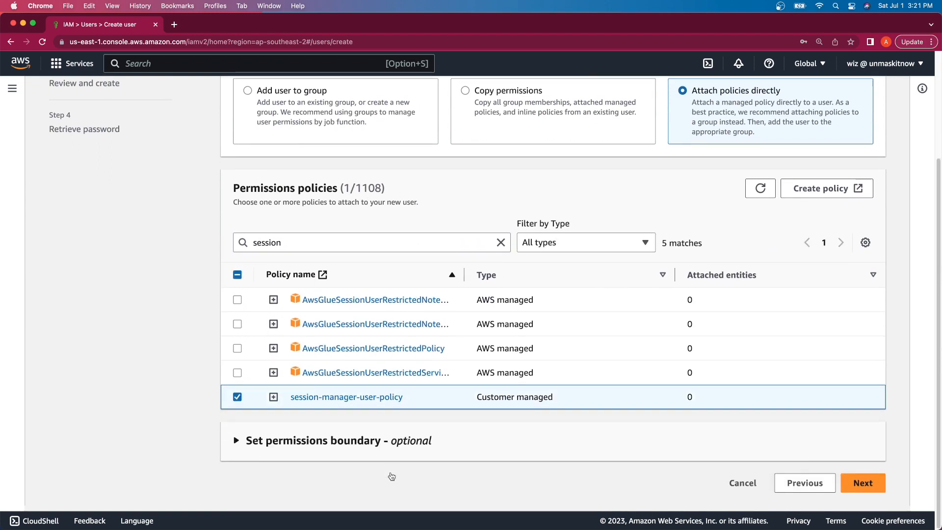
left_click(862, 489)
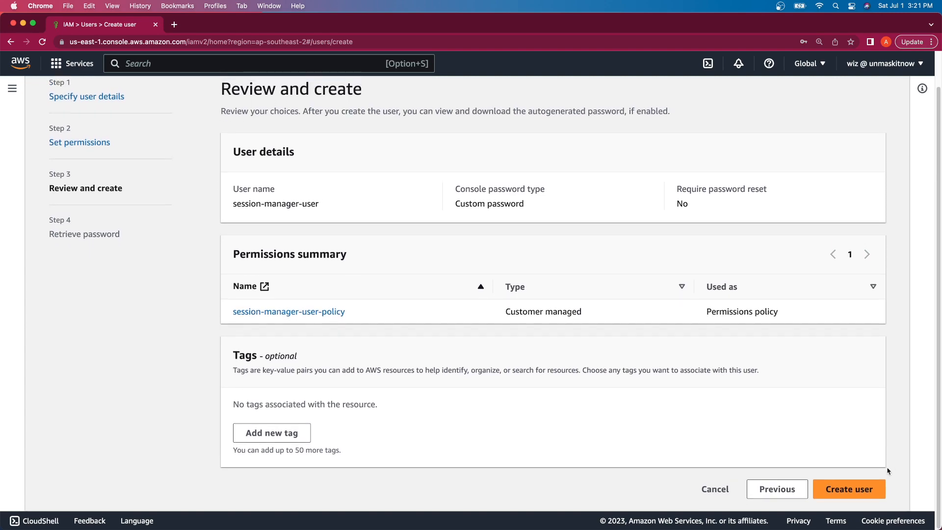
Step: Create the user and return to the Users list without retrieving the password
left_click(868, 495)
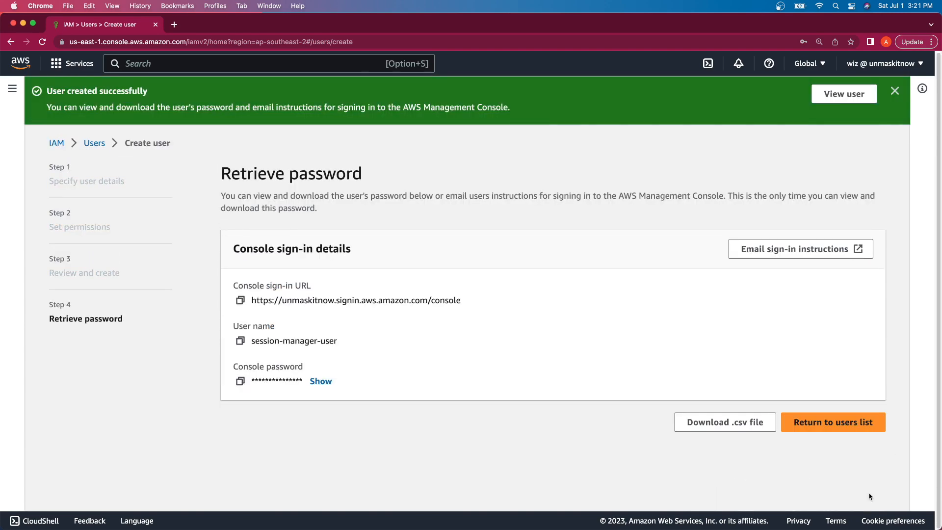
left_click(793, 371)
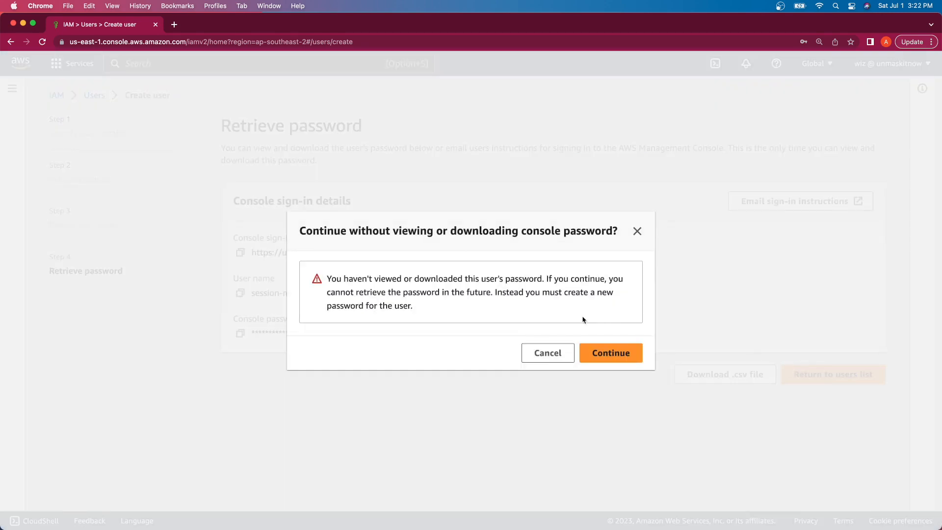
left_click(589, 357)
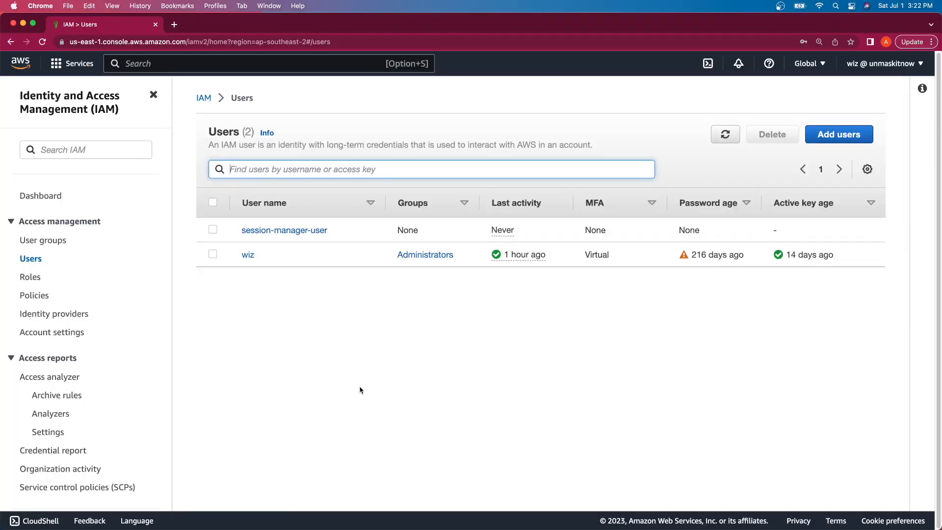
Step: Start a new policy and replace the default JSON with the pasted SSM and ssmmessages policy
left_click(35, 296)
left_click(843, 135)
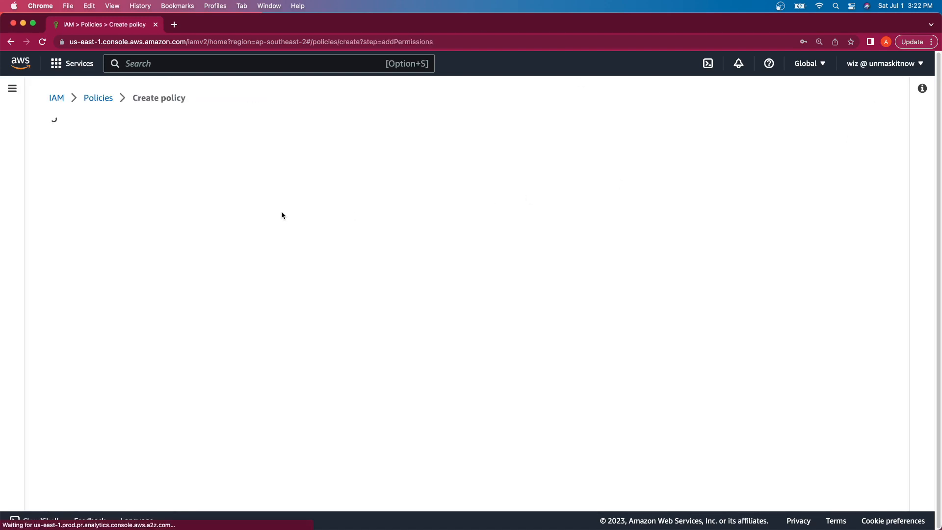
left_click(769, 183)
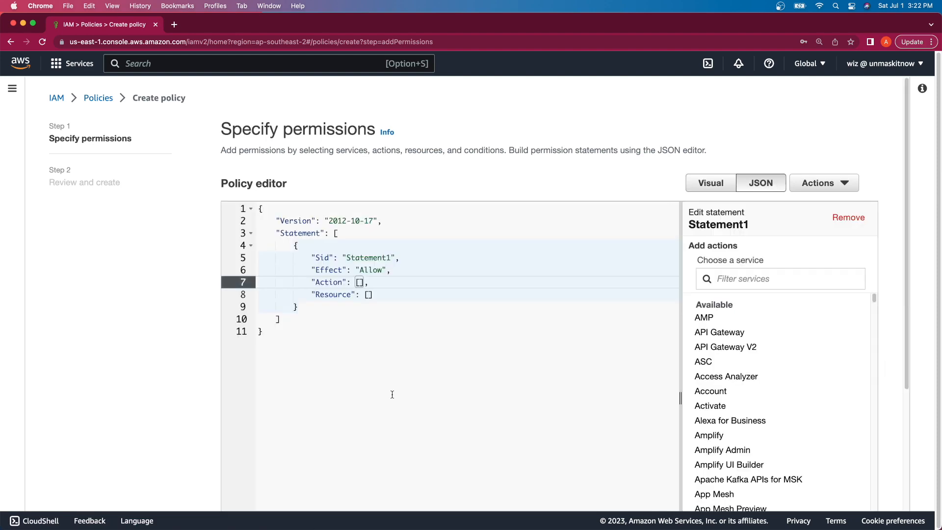
key("super+a")
key("BackSpace")
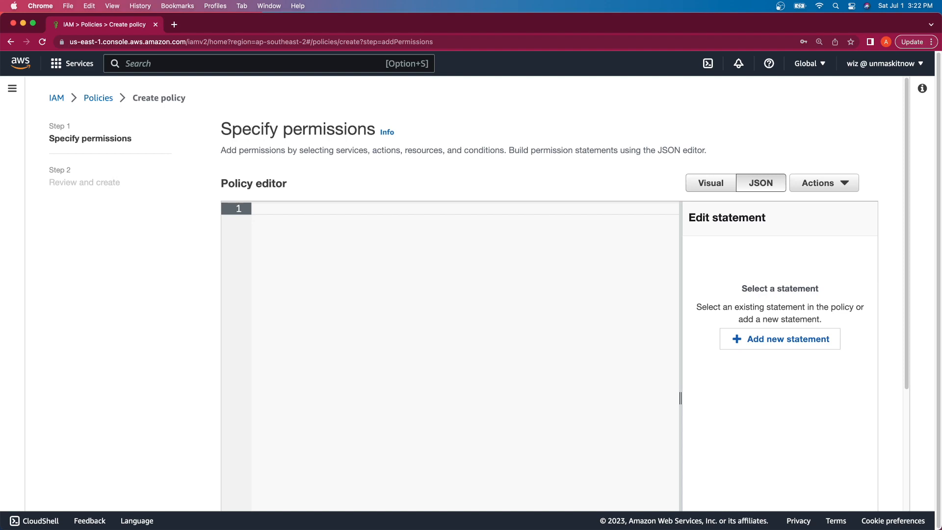
key("super+Tab")
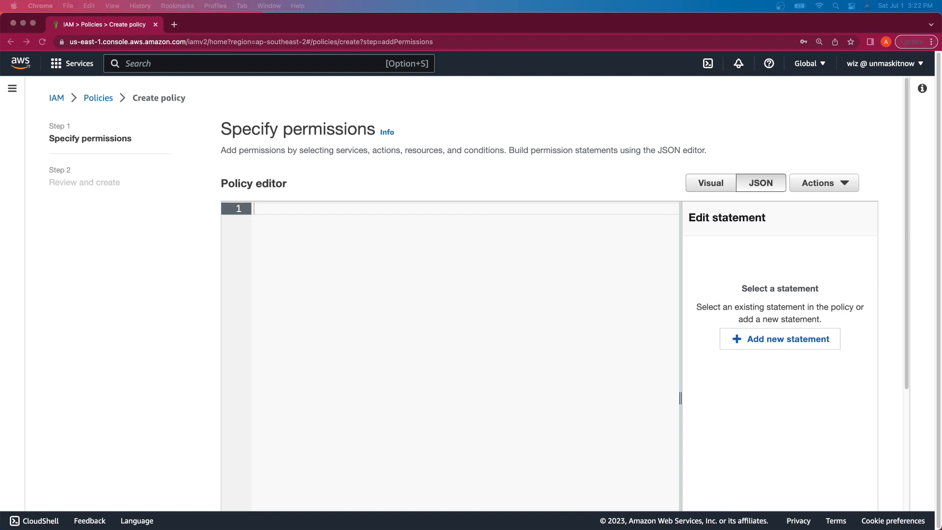
left_click(330, 211)
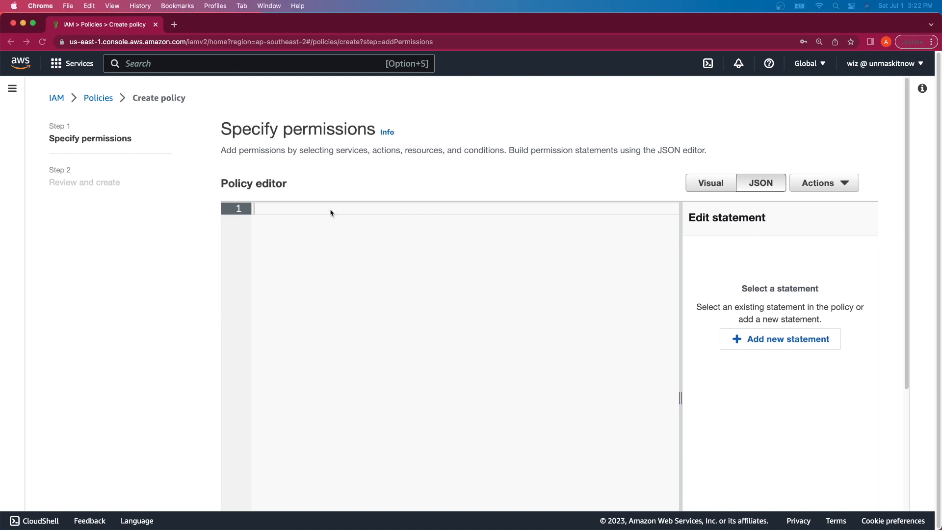
type("{     \"Version\": \"2012-10-17\",     \"Statement\": [         {             \"Effect\": \"Allow\",             \"Action\": [                 \"ssm:UpdateInstanceInformation\",                 \"ssmmessages:CreateControlChannel\",                 \"ssmmessages:CreateDataChannel\",                 \"ssmmessages:OpenControlChannel\",                 \"ssmmessages:OpenDataChannel\"             ],             \"Resource\": \"*\"         }     ] }")
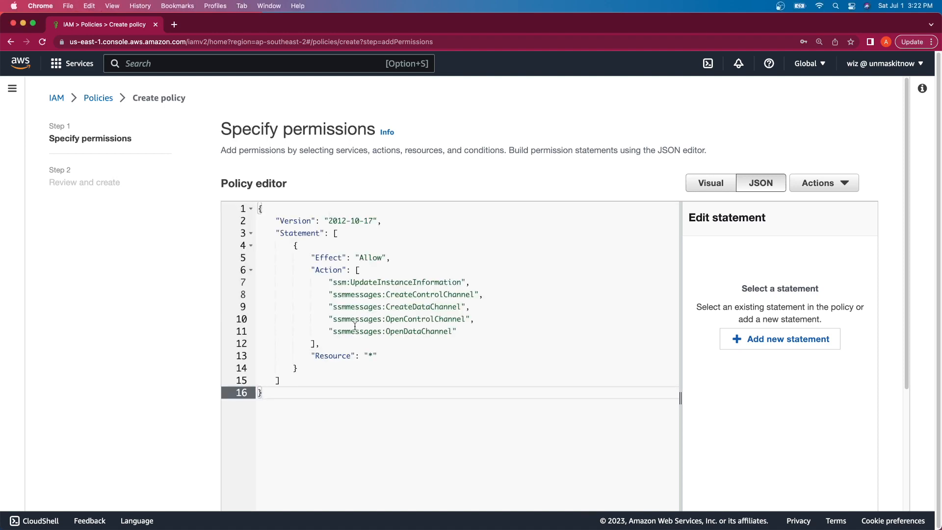
double_click(355, 294)
scroll(410, 403, "down", 3)
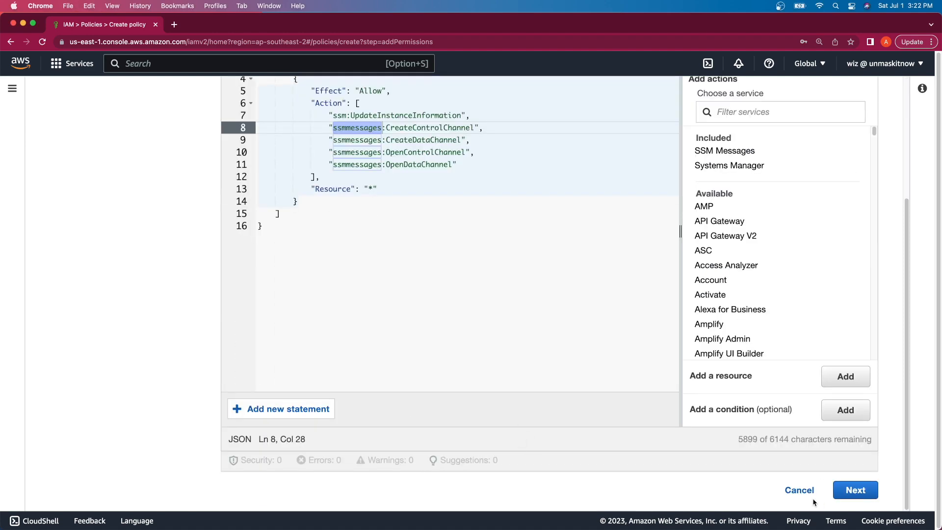
left_click(854, 490)
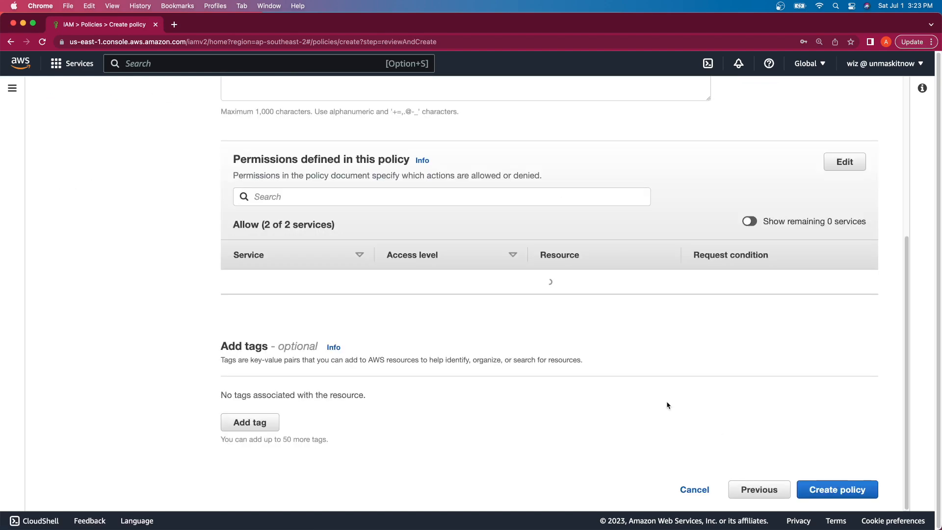
Step: Name it session-manager-instance-policy, reuse the name as description, and create it
scroll(668, 405, "up", 5)
left_click(473, 248)
type("sess")
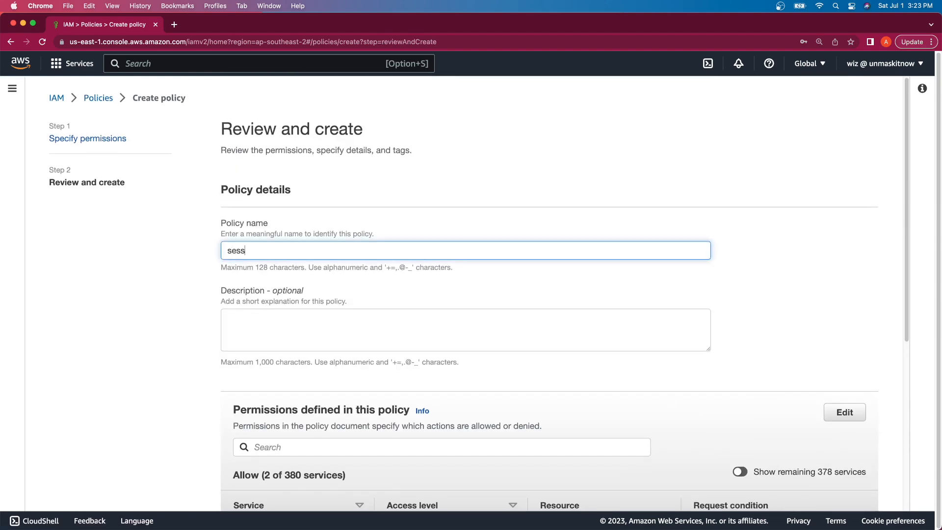
type("ion-manager-instance-policy")
triple_click(474, 247)
key("super+c")
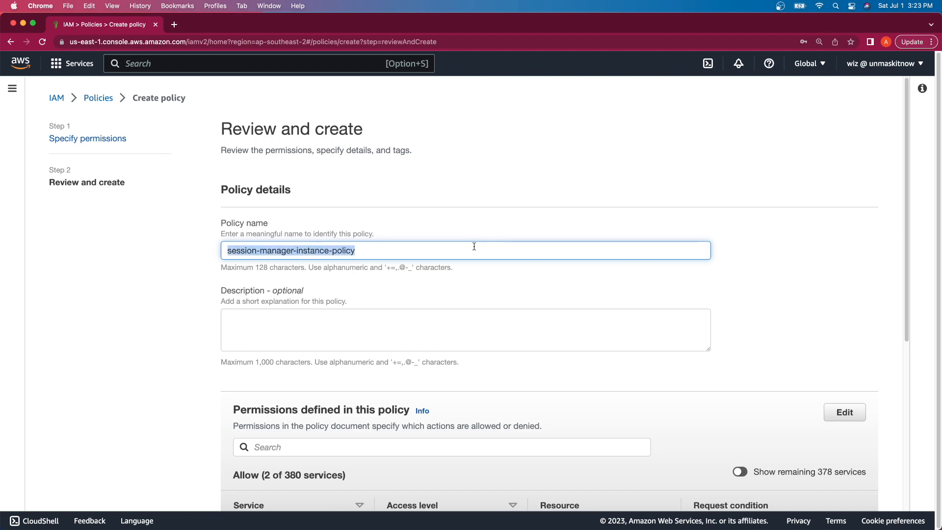
left_click(411, 324)
key("super+v")
scroll(410, 324, "down", 5)
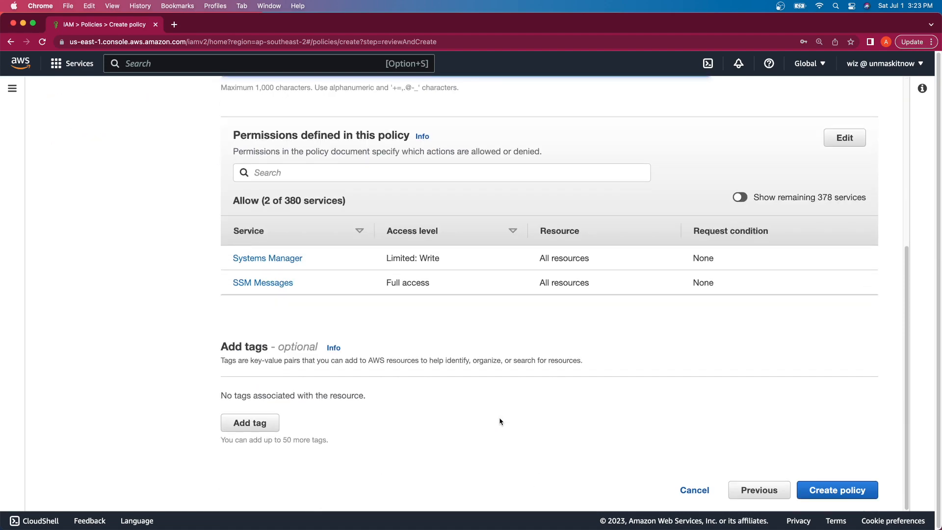
left_click(844, 491)
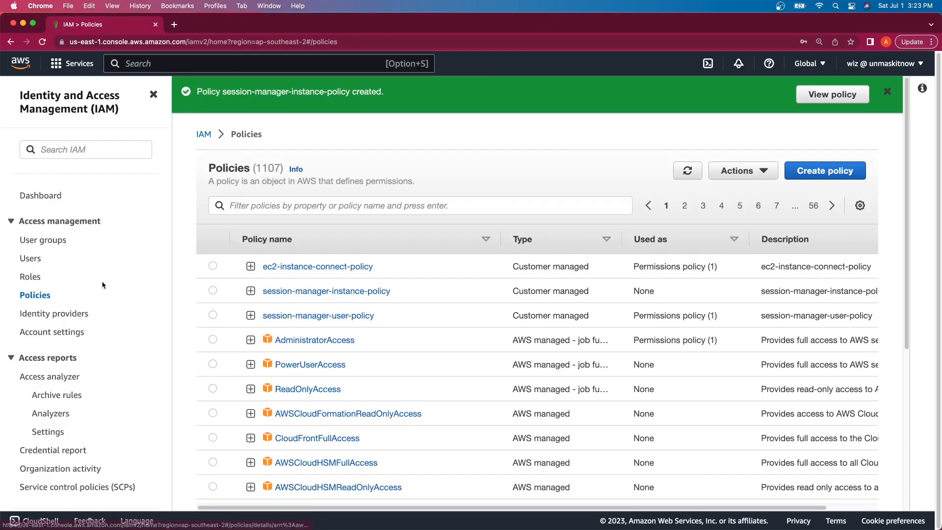
Step: Start a new EC2-trusted role with session-manager-instance-policy attached
left_click(34, 279)
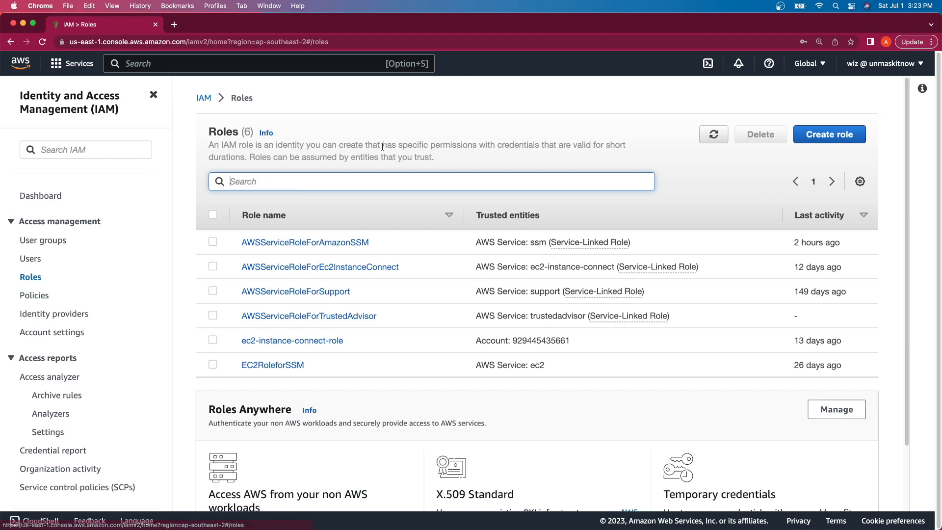
left_click(819, 134)
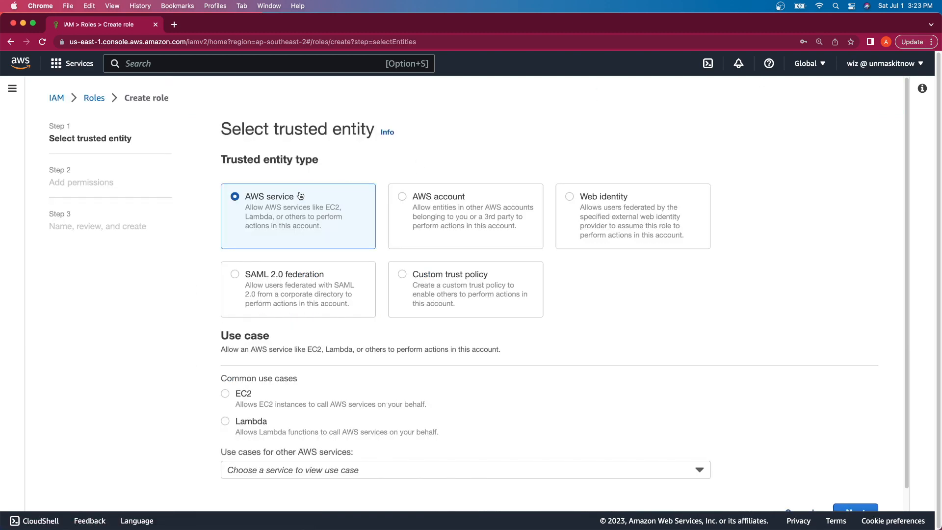
left_click(330, 393)
scroll(490, 334, "down", 1)
left_click(849, 489)
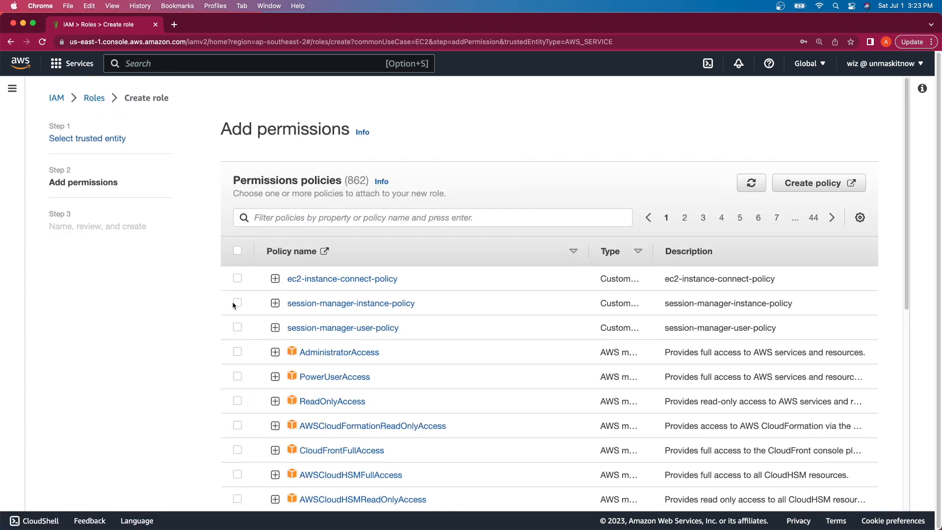
left_click(237, 303)
scroll(181, 368, "down", 10)
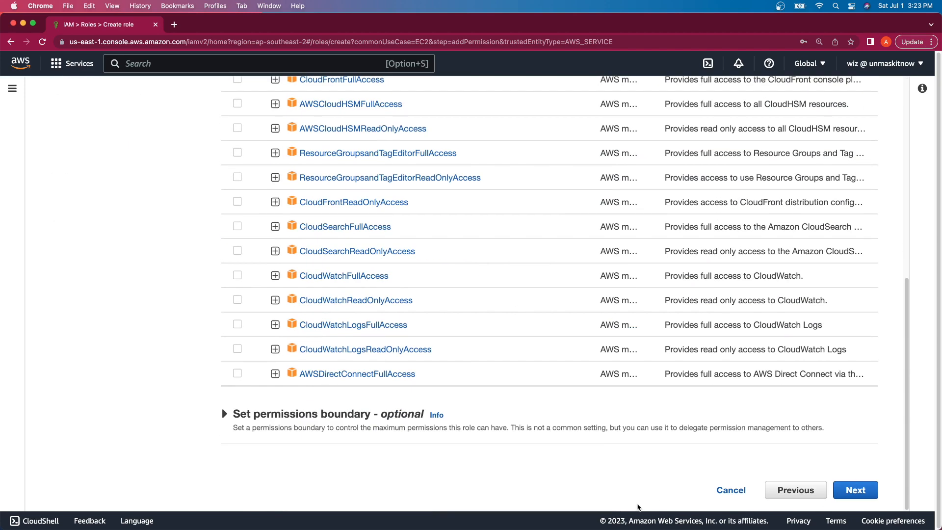
left_click(856, 490)
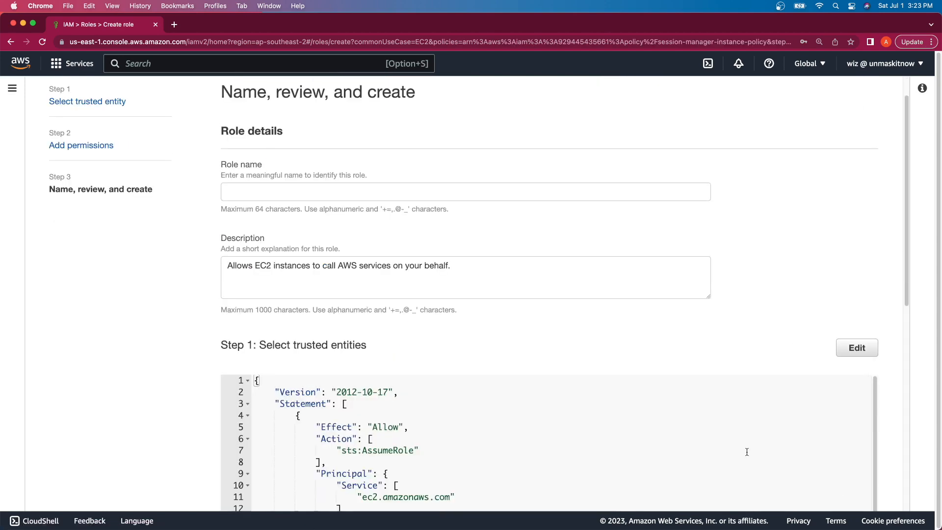
Step: Name the role session-manager-instance-role and create it
left_click(306, 191)
type("session")
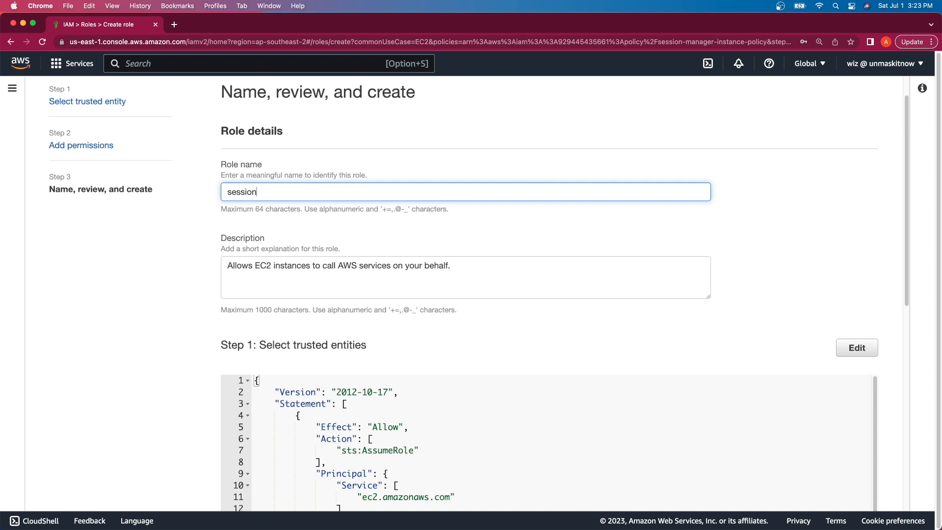
type("-manager-instance-role")
scroll(439, 207, "down", 10)
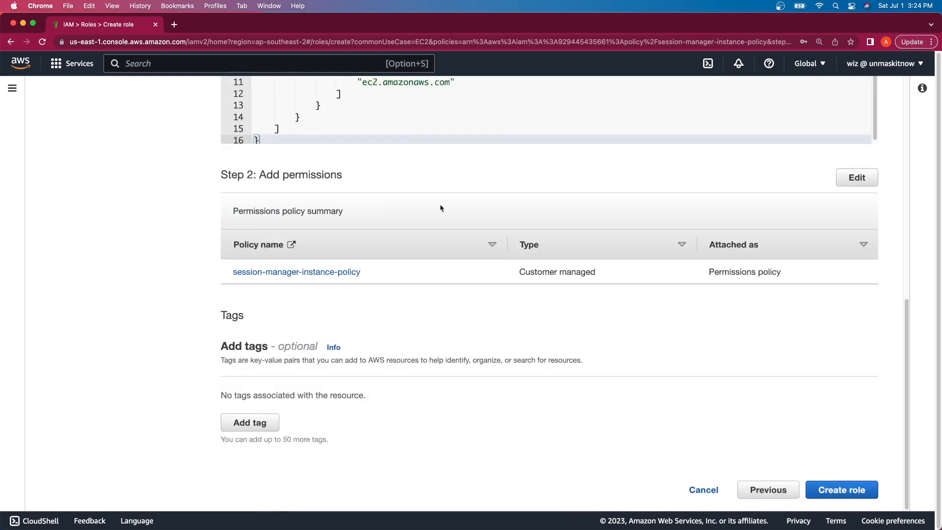
left_click(828, 499)
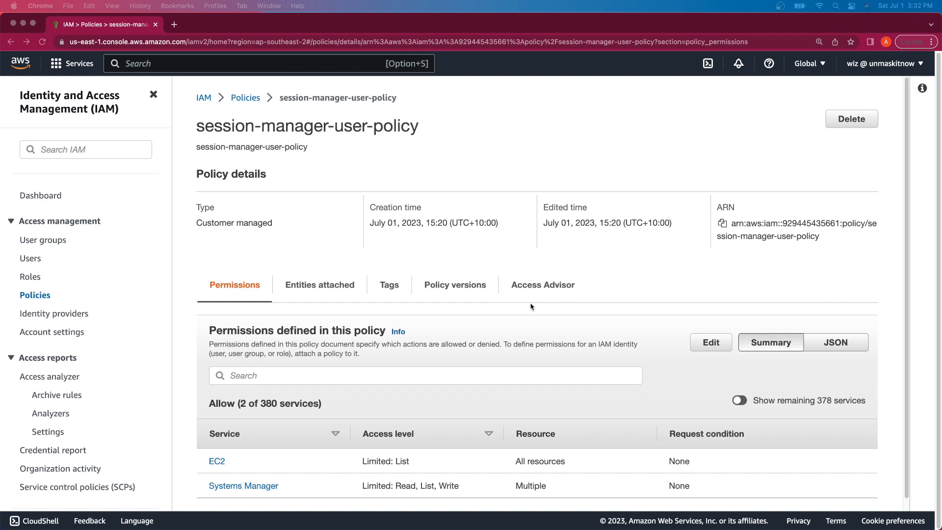
left_click(835, 340)
left_click(836, 344)
scroll(624, 365, "down", 3)
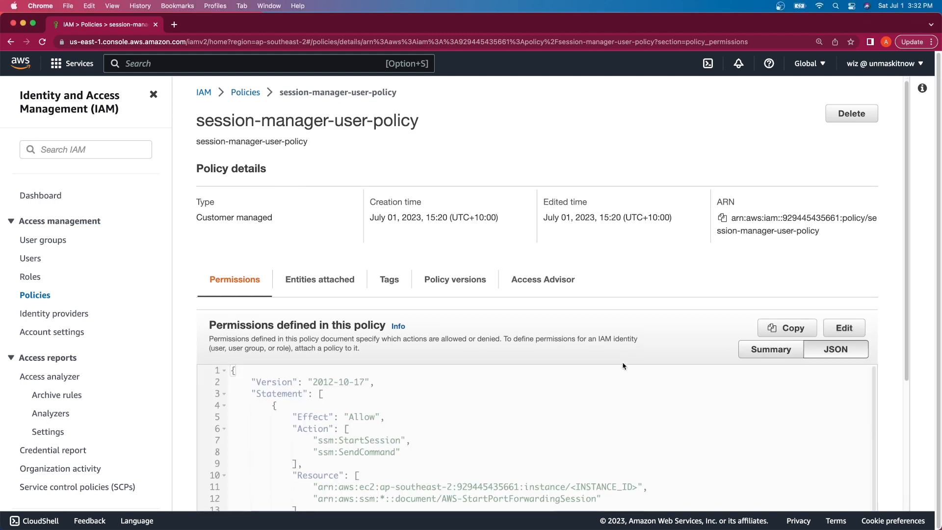
scroll(623, 366, "down", 2)
scroll(623, 364, "up", 1)
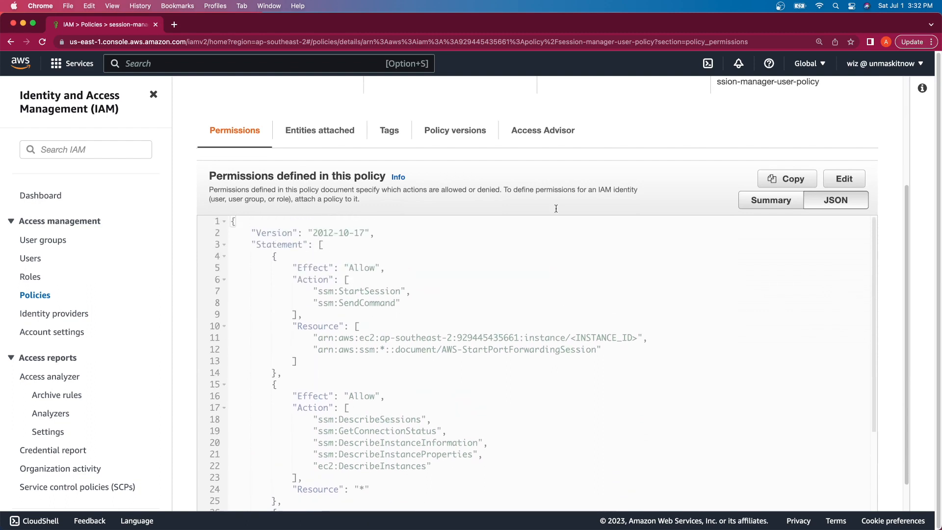
scroll(564, 127, "down", 1)
double_click(358, 277)
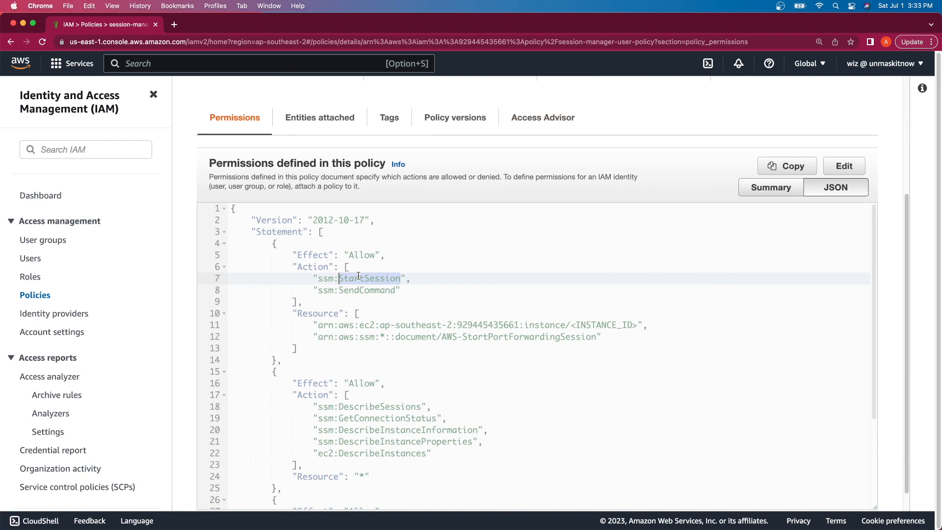
left_click_drag(648, 325, 433, 327)
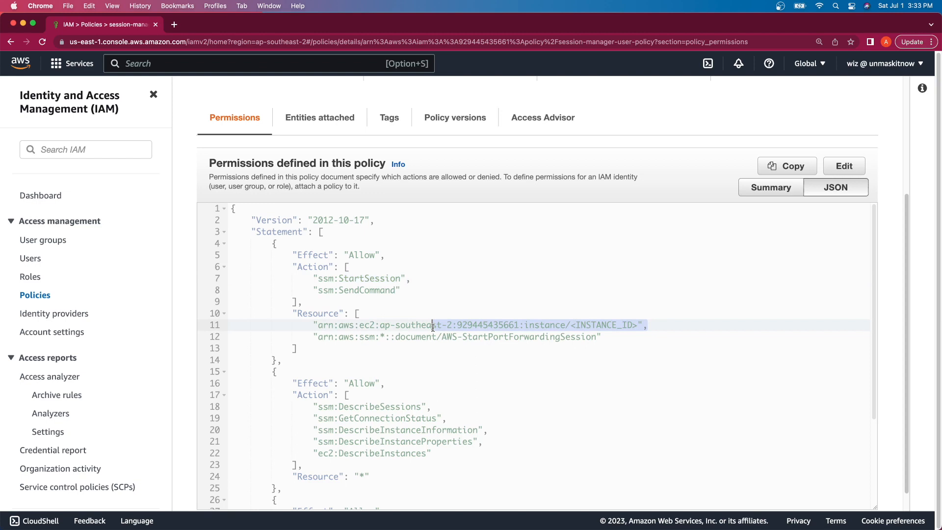
double_click(373, 290)
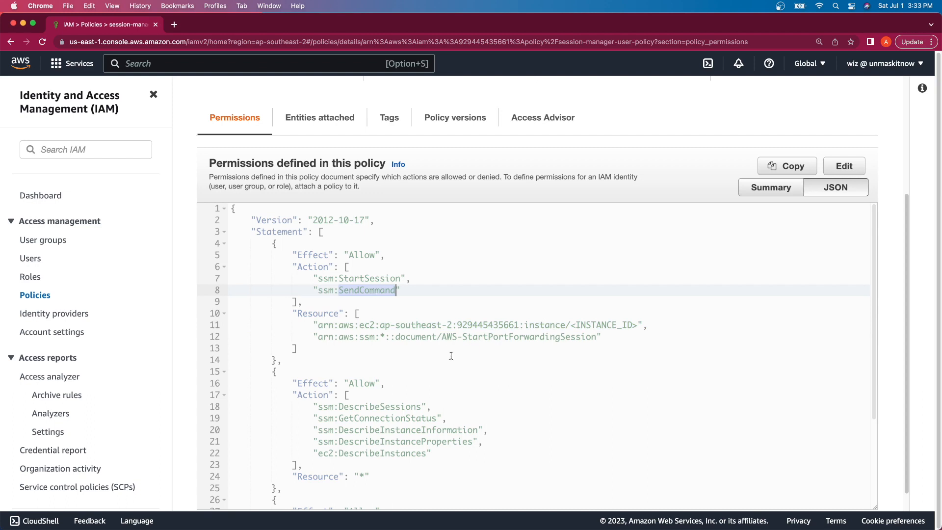
double_click(586, 338)
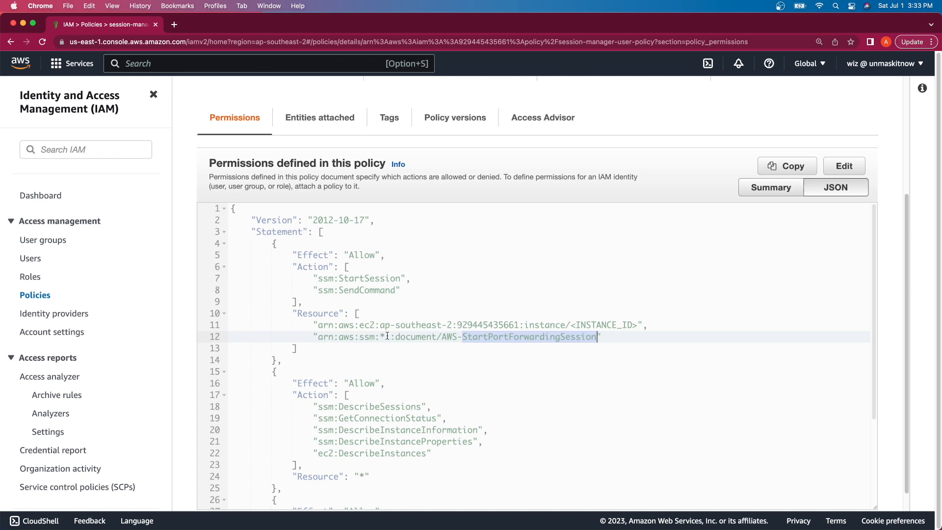
left_click_drag(386, 336, 451, 336)
double_click(360, 278)
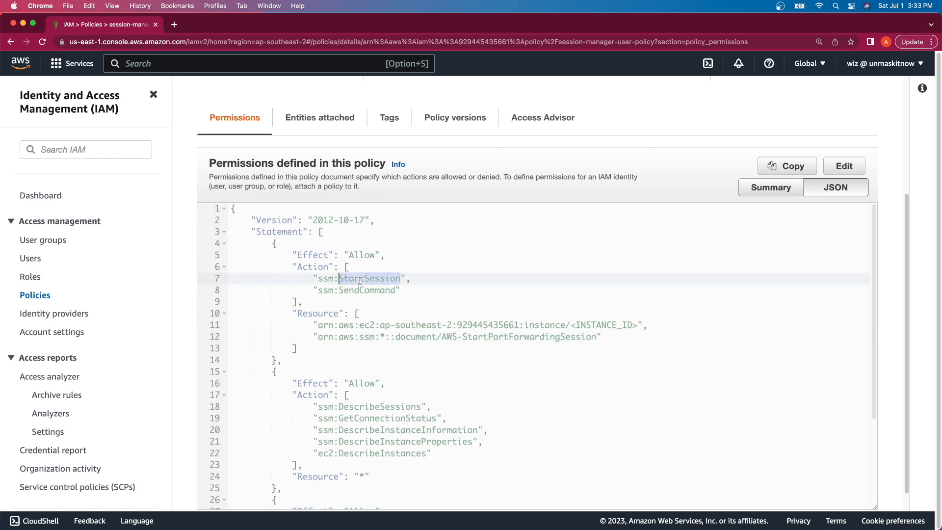
double_click(444, 337)
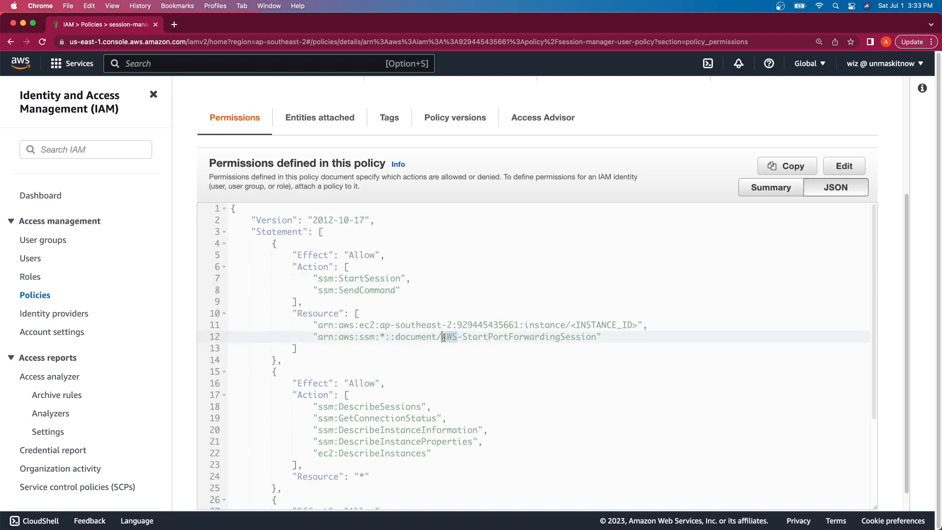
scroll(445, 337, "down", 5)
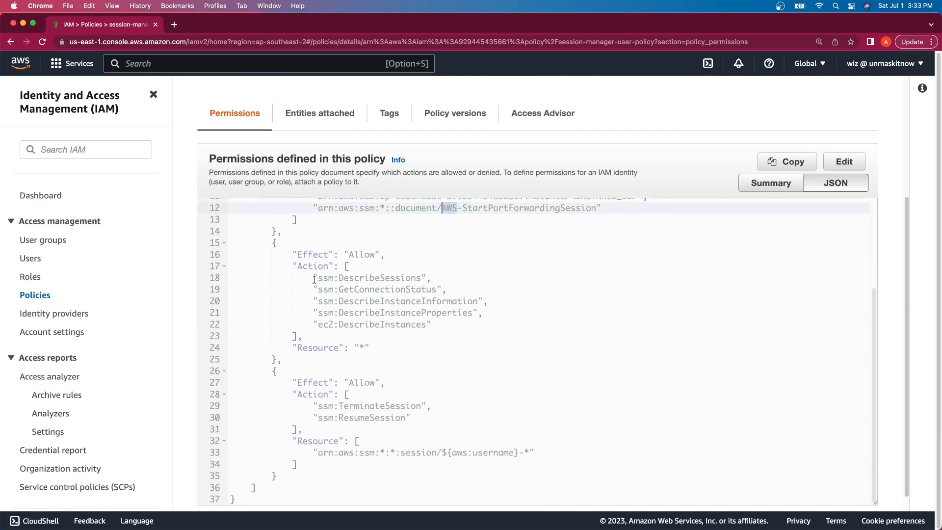
Step: Highlight the Describe actions and GetConnectionStatus in the user policy JSON
left_click_drag(314, 279, 441, 324)
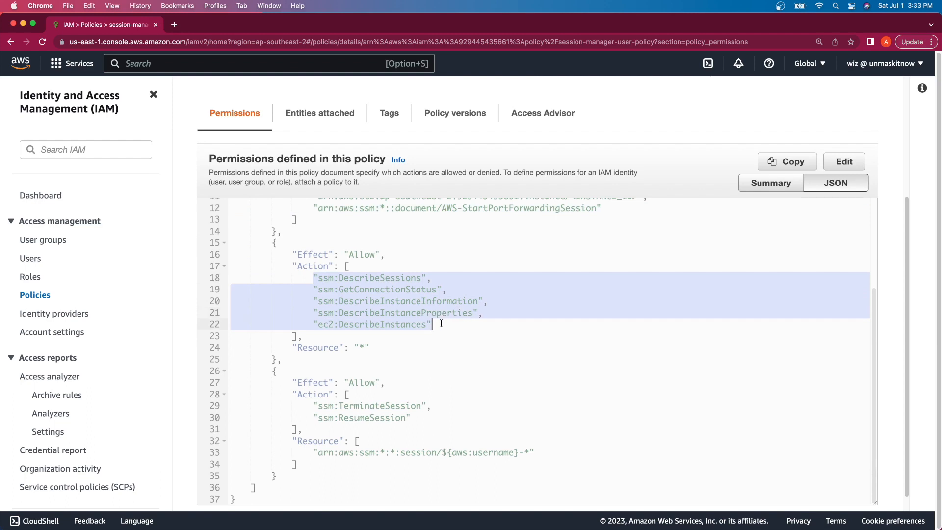
left_click(441, 323)
left_click_drag(441, 324, 365, 321)
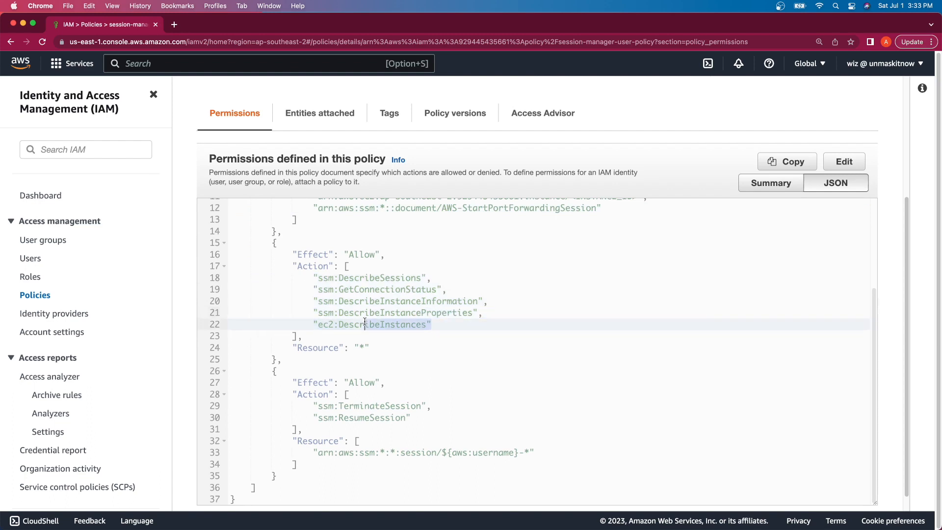
double_click(430, 314)
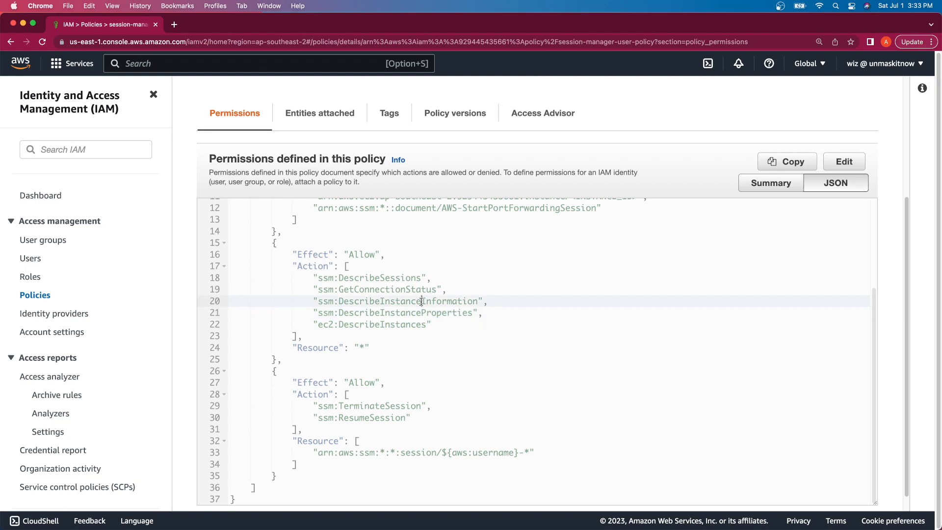
triple_click(421, 302)
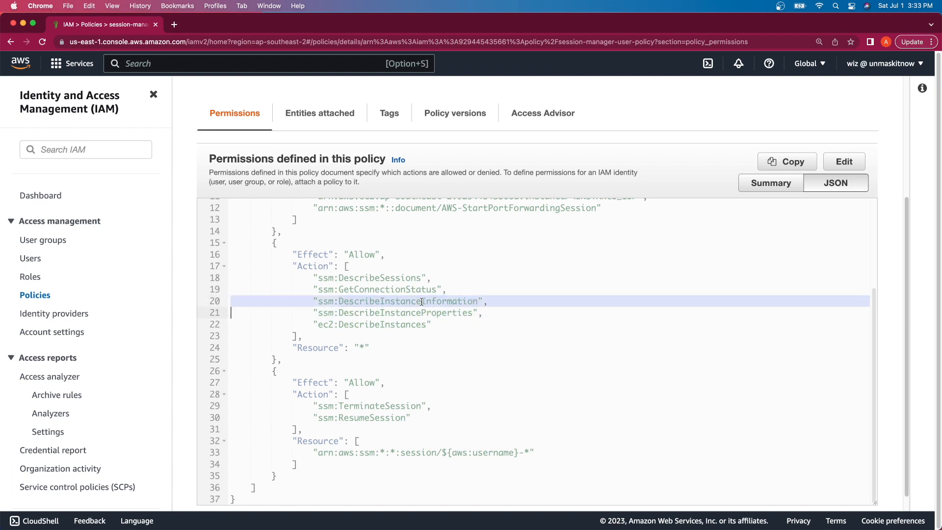
double_click(383, 279)
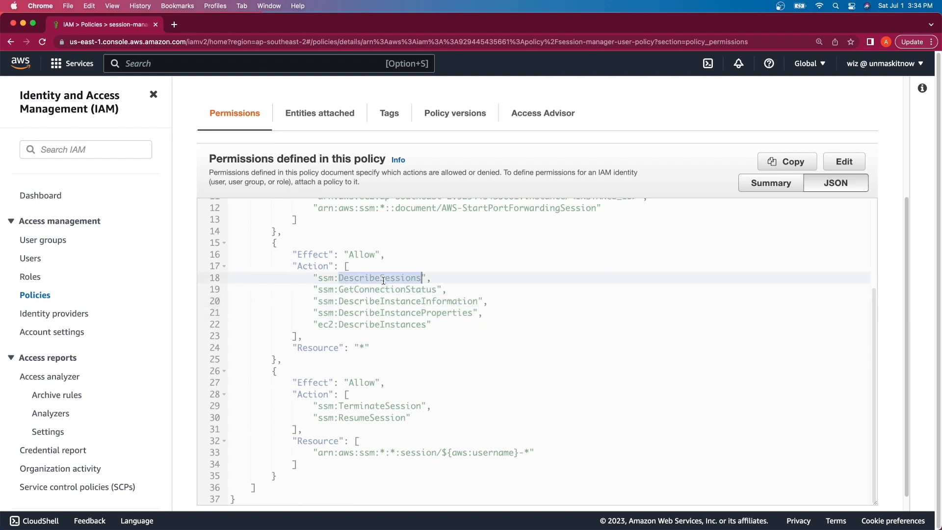
triple_click(385, 290)
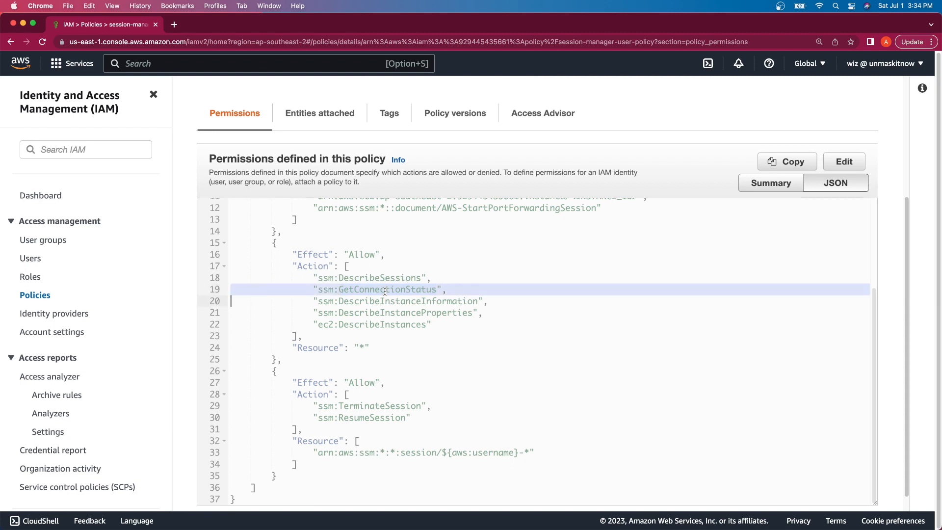
Step: Highlight the TerminateSession and ResumeSession actions in the last statement
scroll(344, 319, "down", 1)
left_click_drag(272, 353, 256, 470)
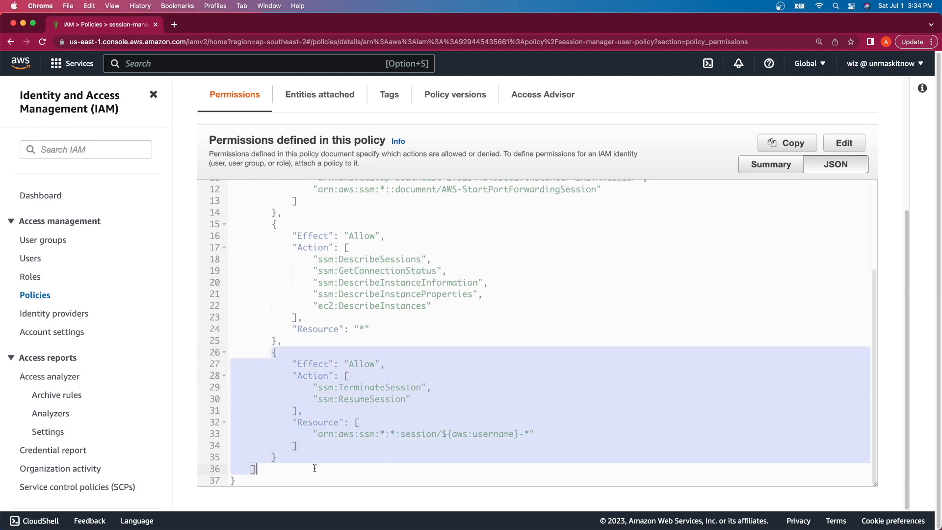
left_click(334, 460)
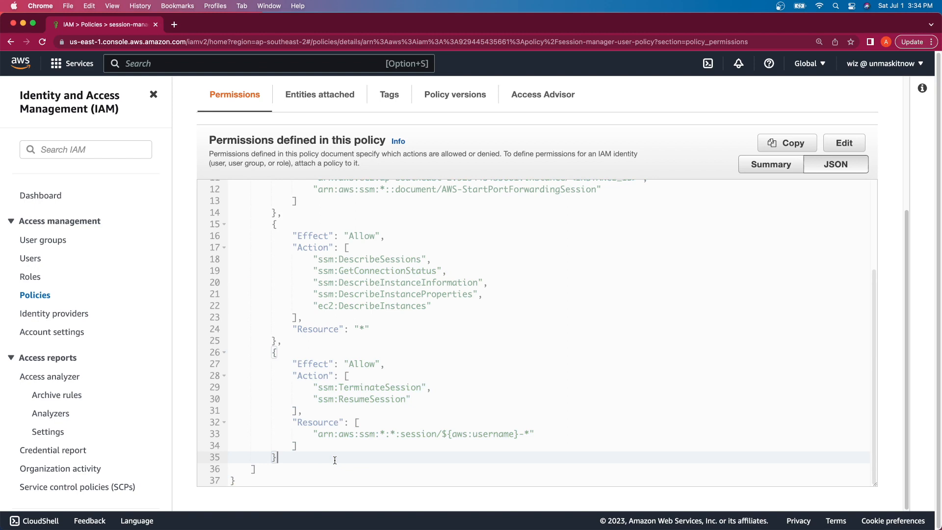
double_click(371, 388)
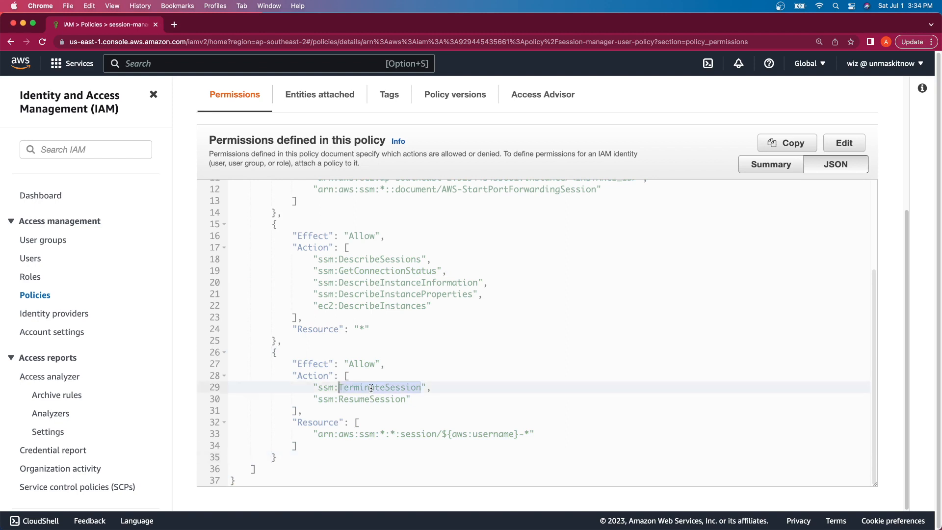
double_click(369, 400)
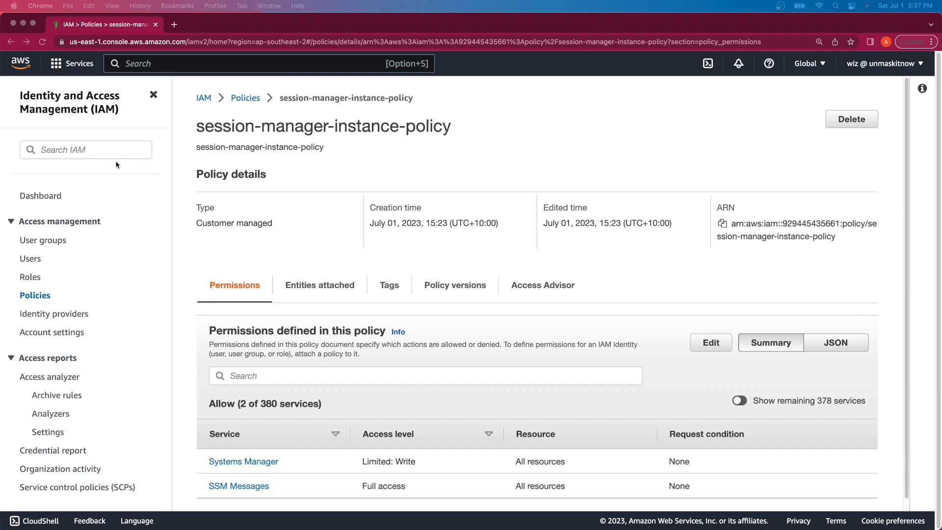
Step: Show session-manager-instance-policy as JSON and point out the ssm and ssmmessages prefixes
left_click(841, 342)
left_click(841, 343)
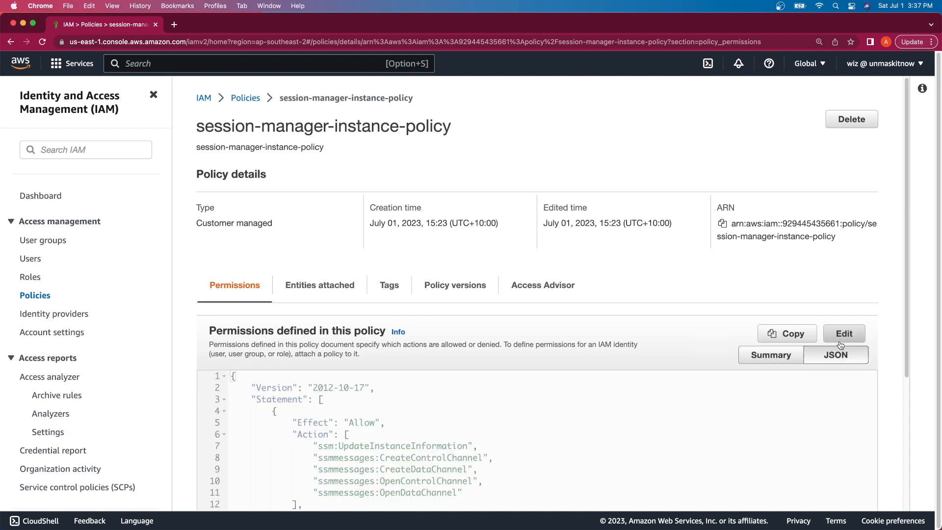
scroll(528, 324, "down", 3)
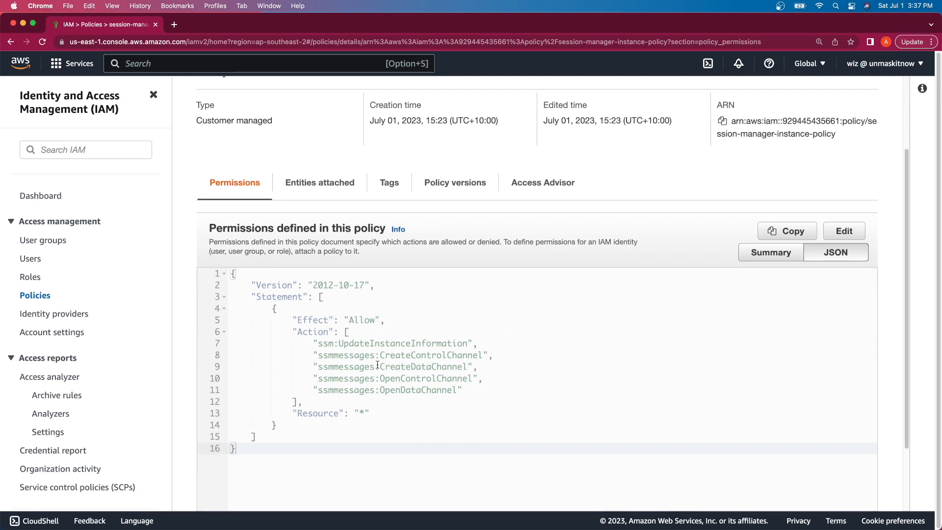
double_click(322, 342)
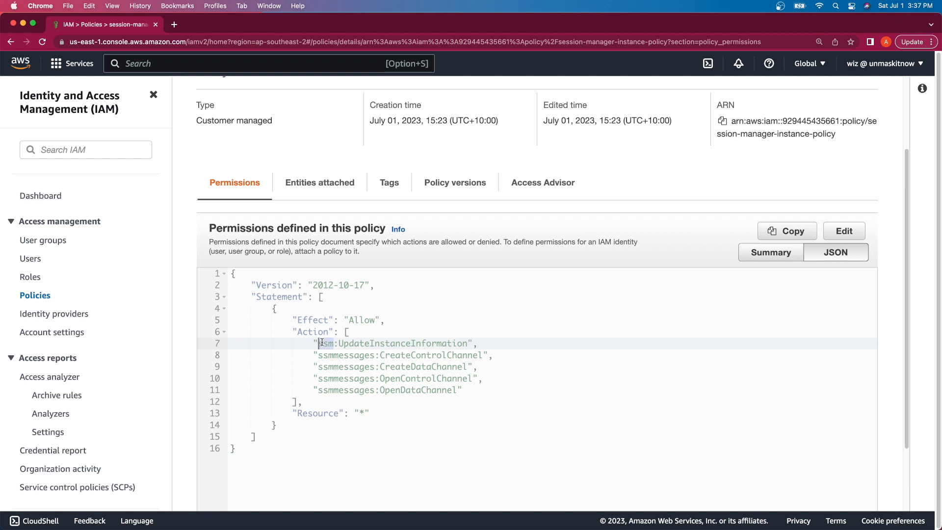
double_click(342, 355)
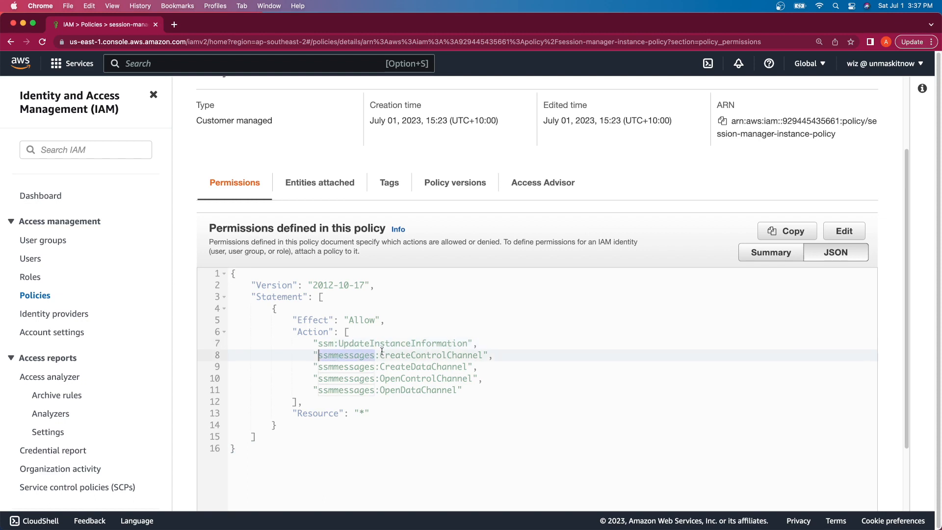
double_click(324, 344)
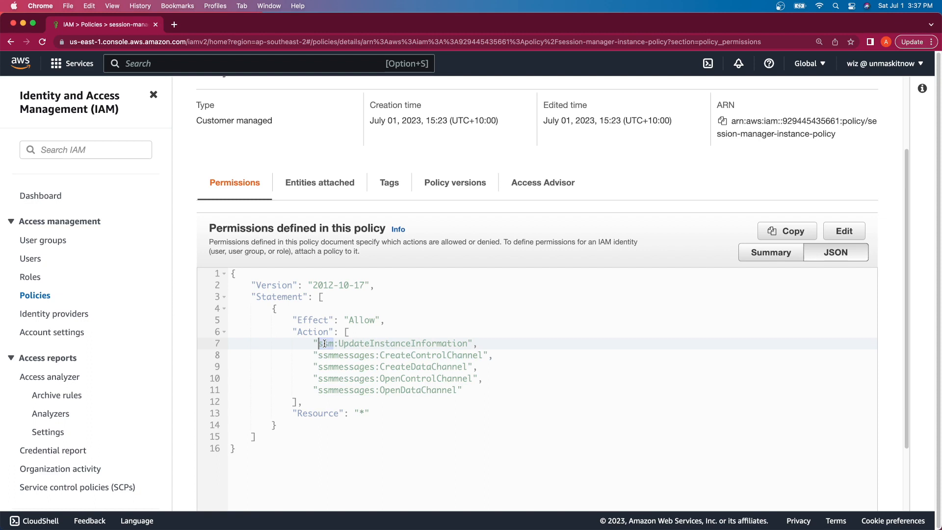
Step: Highlight UpdateInstanceInformation plus CreateControlChannel, OpenControlChannel and OpenDataChannel actions
double_click(375, 344)
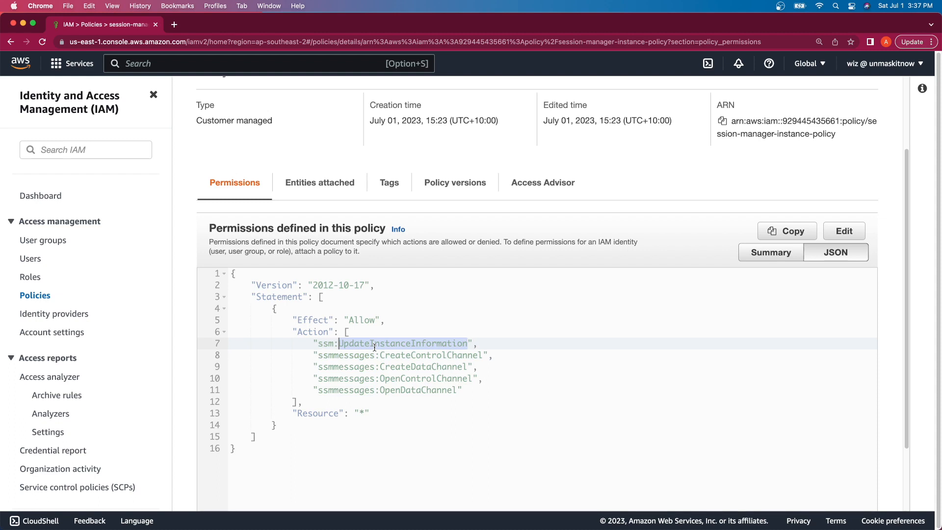
double_click(348, 356)
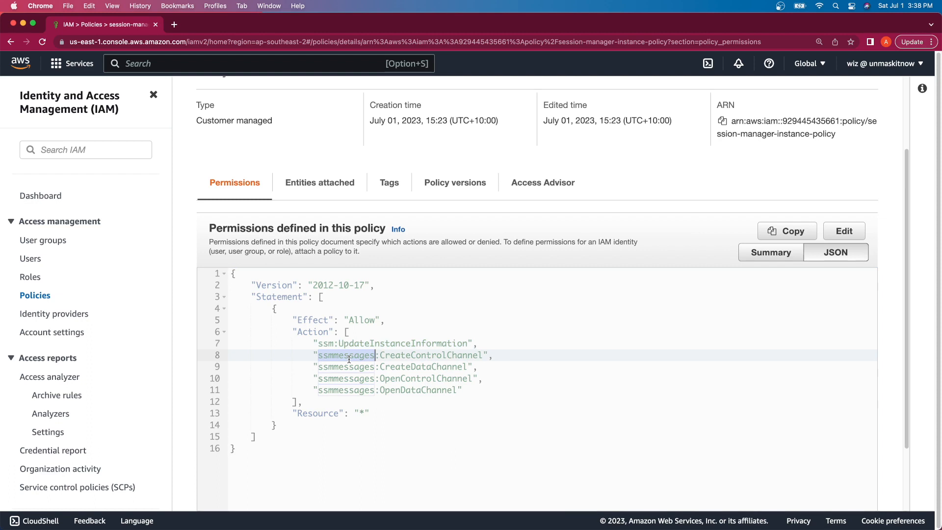
double_click(390, 357)
double_click(390, 377)
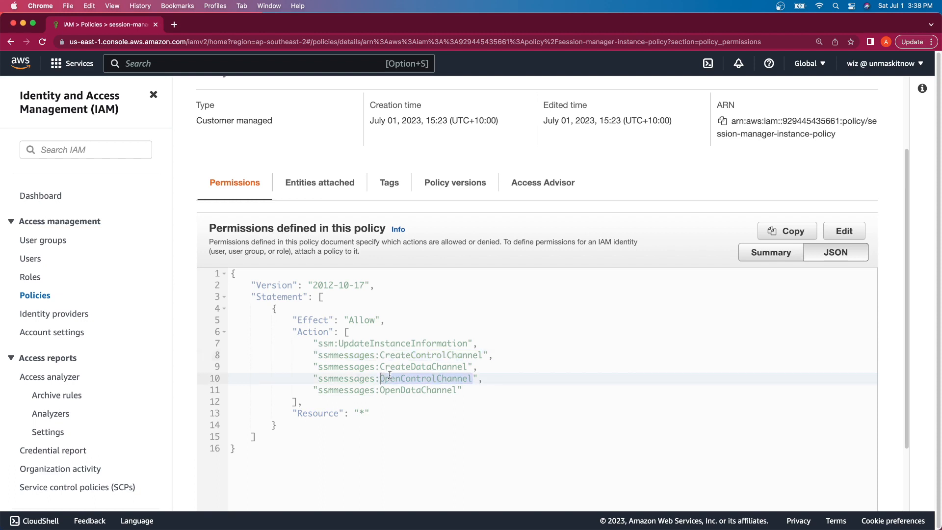
left_click(389, 391)
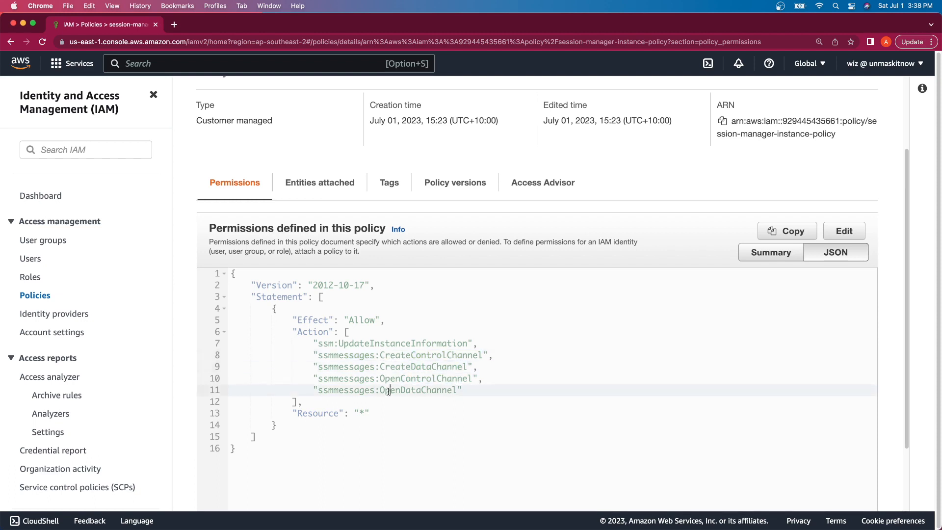
double_click(389, 391)
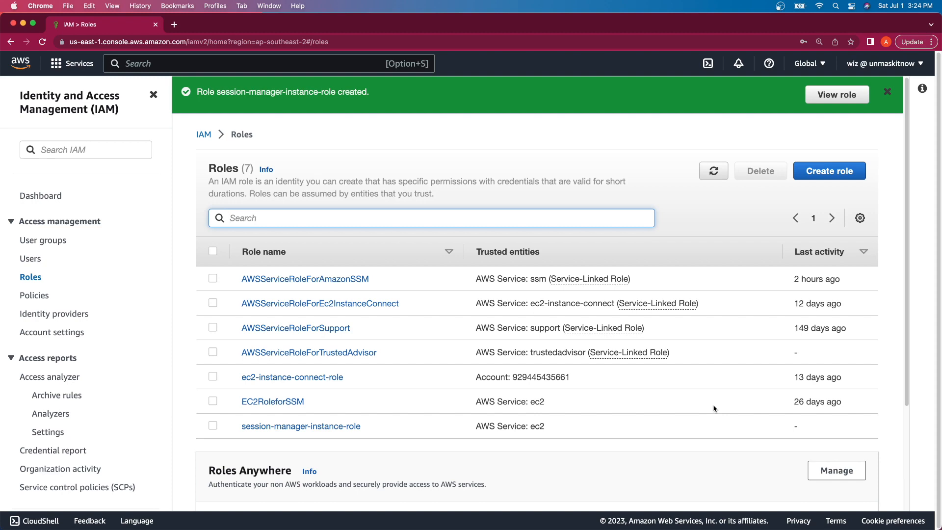
Step: Start a 'VPC and more' creation in the VPC console named session-manager-vpc
left_click(333, 66)
type("vpc")
left_click(303, 185)
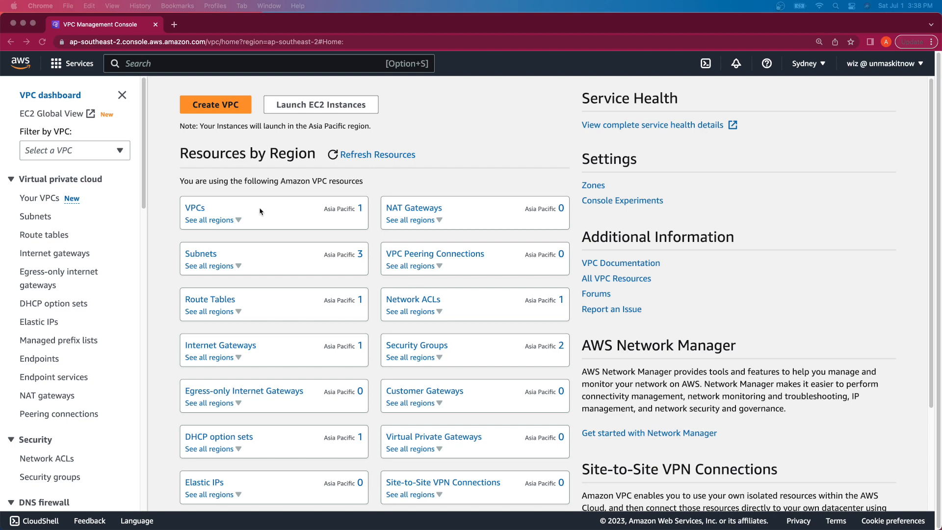
left_click(50, 199)
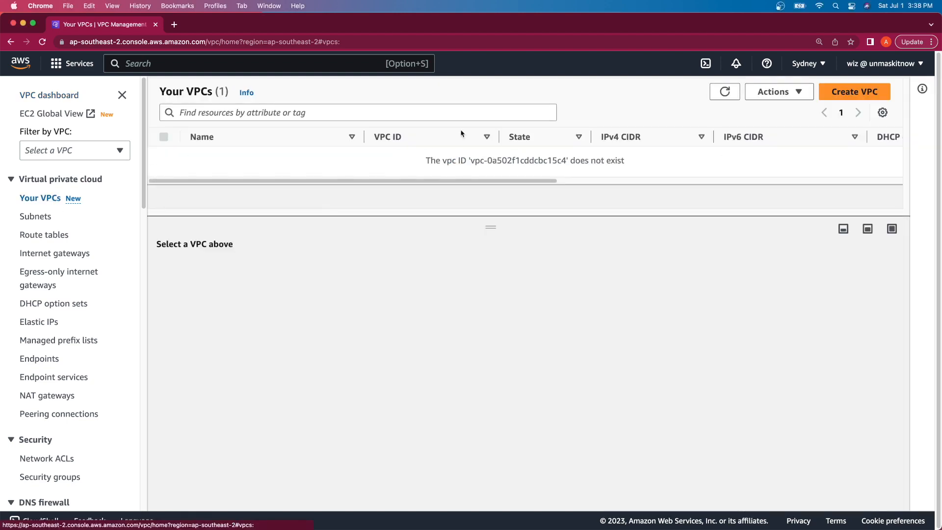
left_click(854, 91)
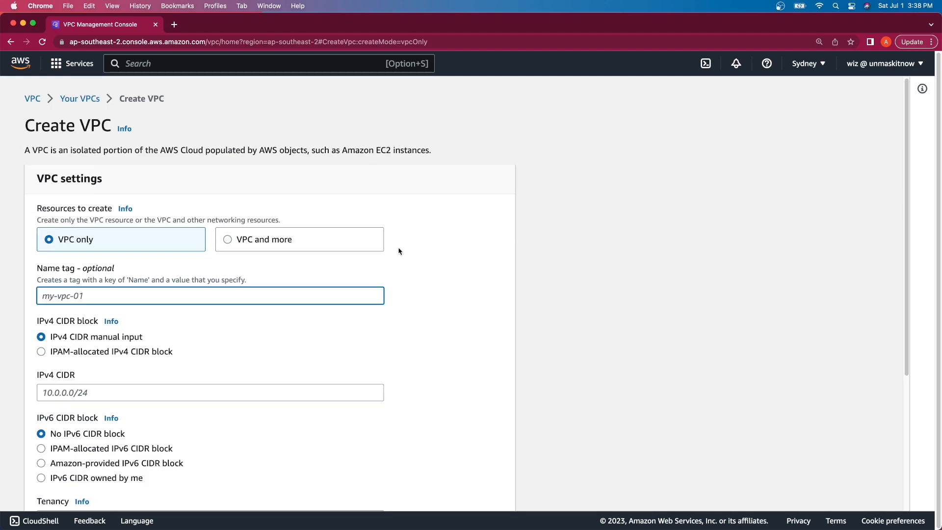
left_click(269, 240)
scroll(284, 295, "down", 2)
double_click(210, 270)
type("ses")
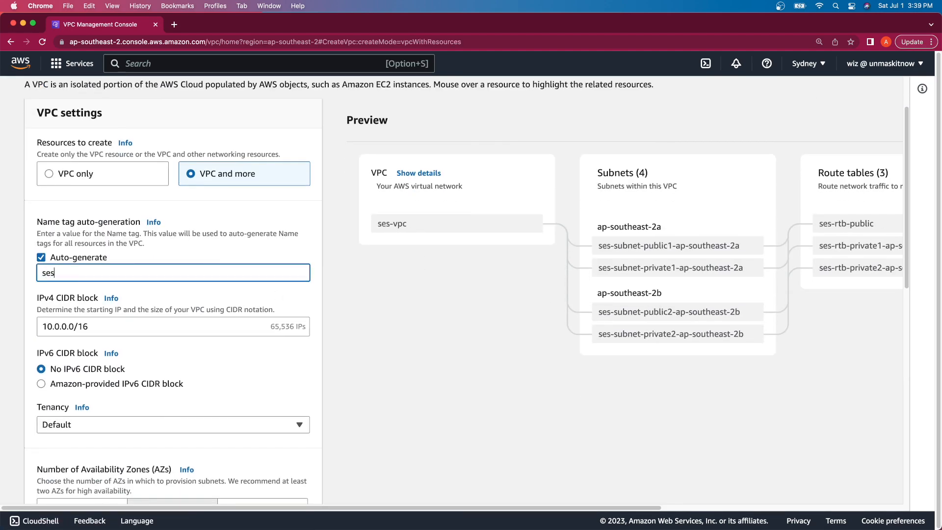
type("sion-manager-vpc")
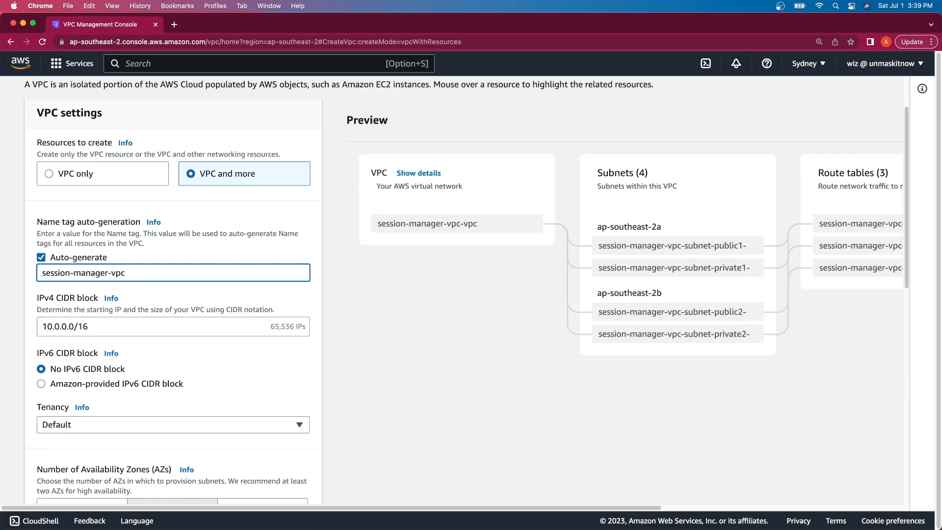
Step: Choose 0 public subnets, 2 private subnets and no VPC endpoints, then create the VPC
scroll(199, 322, "down", 5)
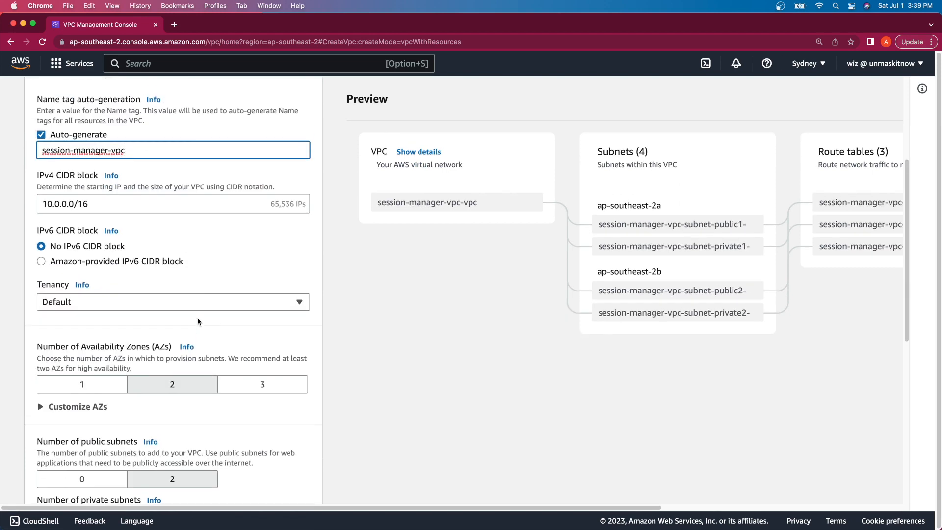
scroll(199, 322, "down", 1)
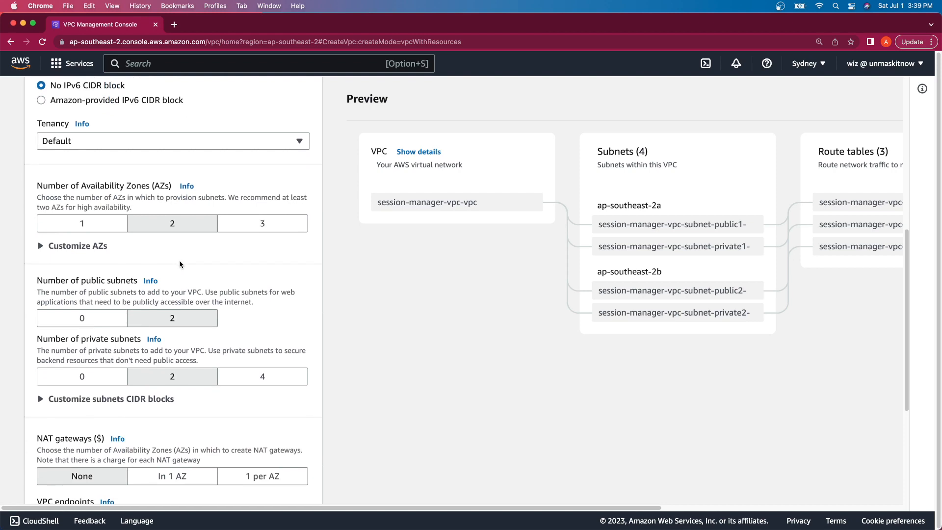
scroll(180, 265, "down", 1)
scroll(180, 265, "down", 1)
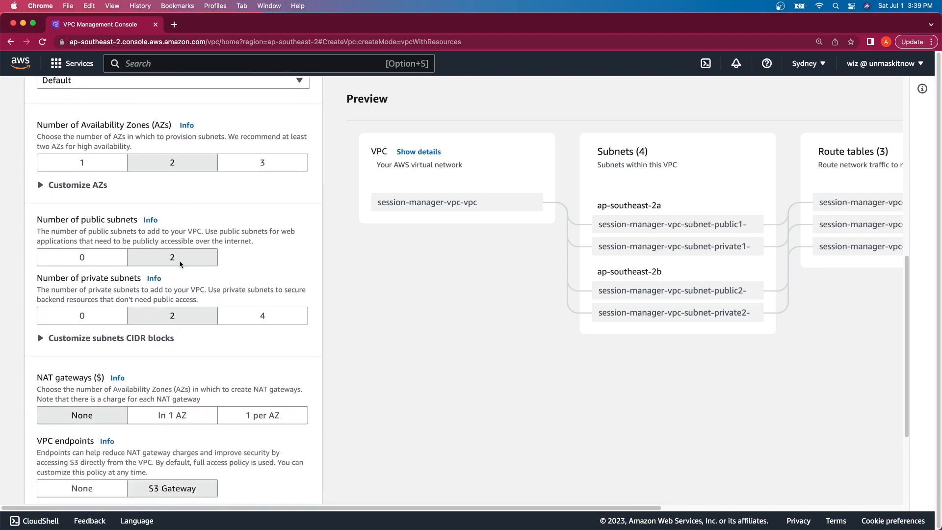
left_click(88, 255)
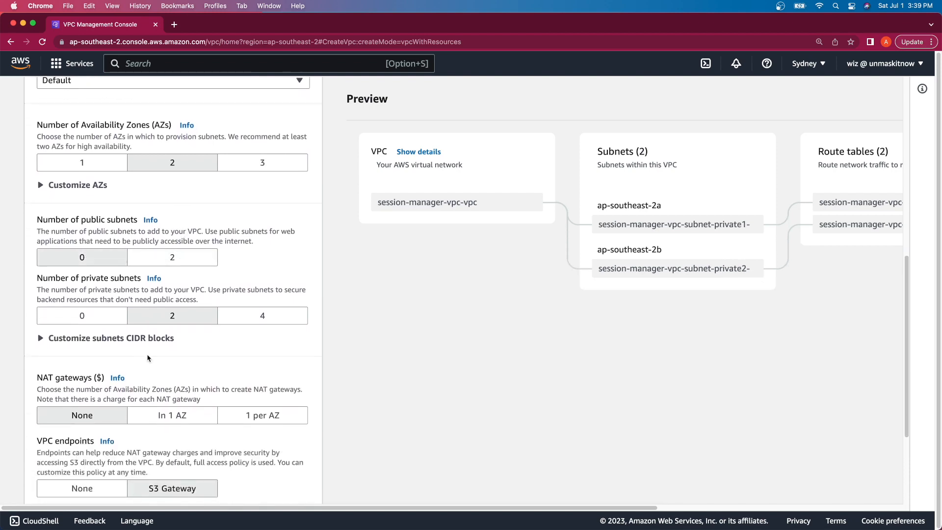
scroll(128, 246, "down", 3)
left_click(165, 225)
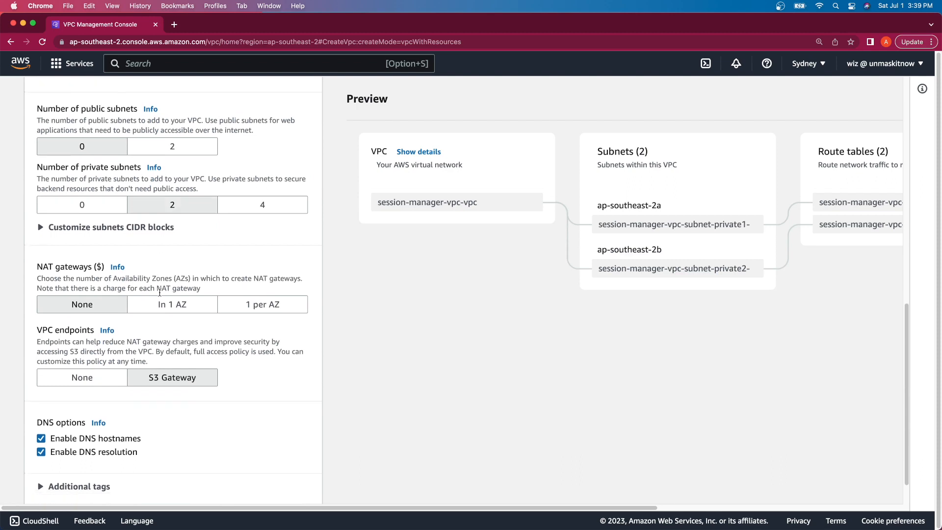
scroll(163, 255, "down", 2)
left_click(102, 342)
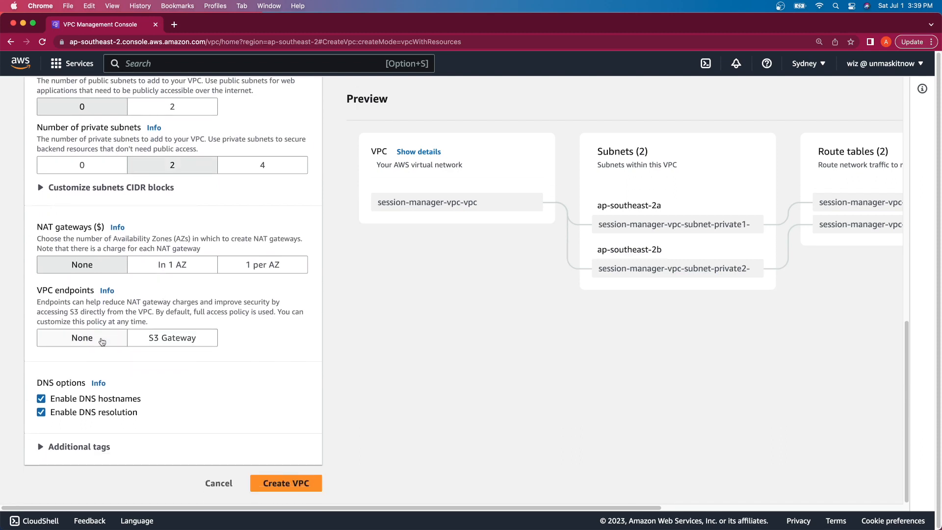
scroll(190, 371, "down", 1)
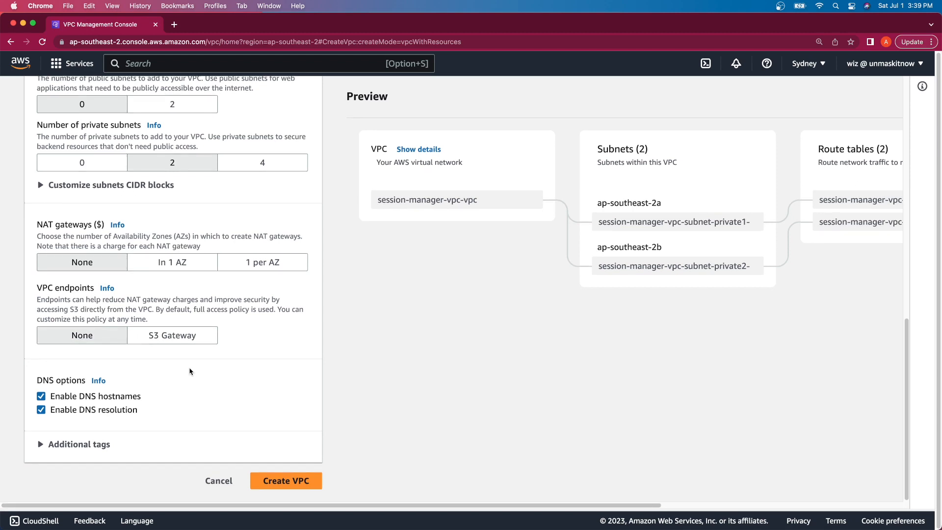
scroll(190, 372, "up", 1)
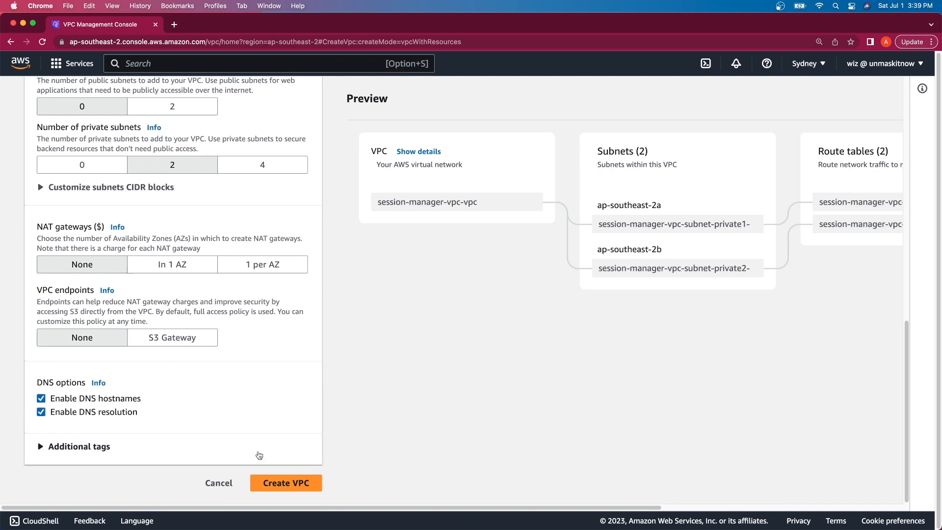
left_click(279, 487)
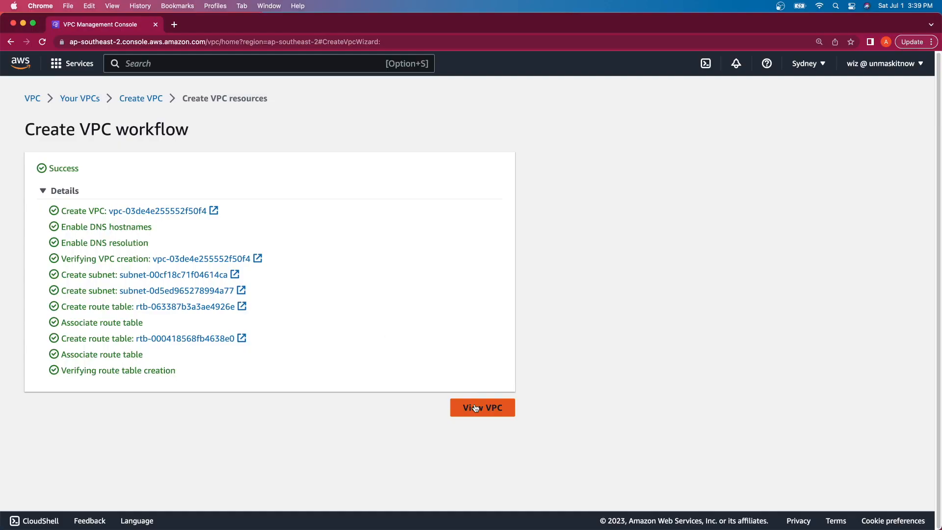
Step: View the details of session-manager-vpc-vpc, CIDR 10.0.0.0/16, from the Create VPC success page
left_click(474, 406)
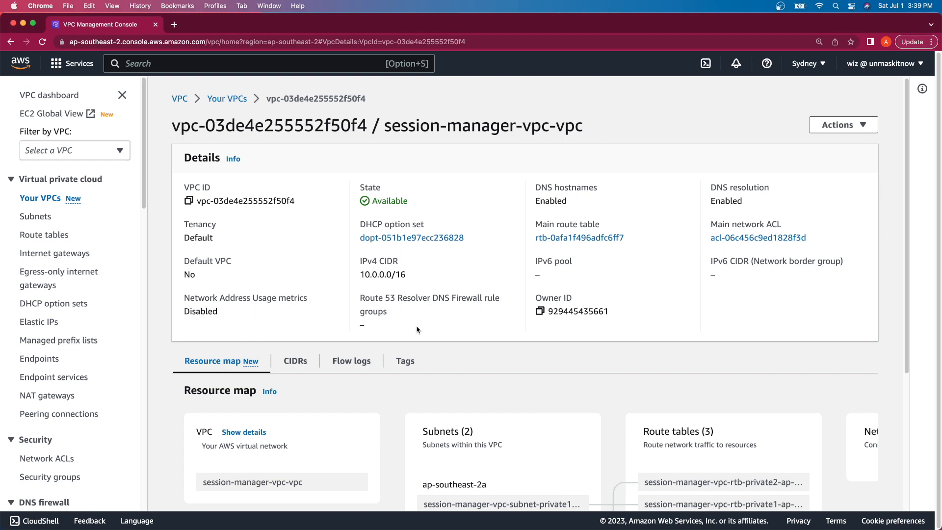
scroll(60, 372, "down", 5)
Step: Start a new security group named instance-security-group, with the same text as its description
left_click(57, 340)
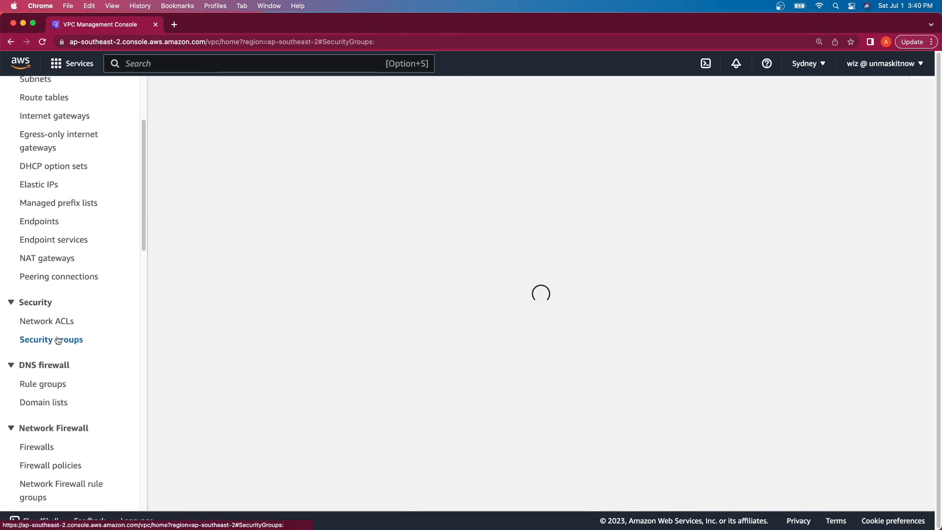
left_click(860, 95)
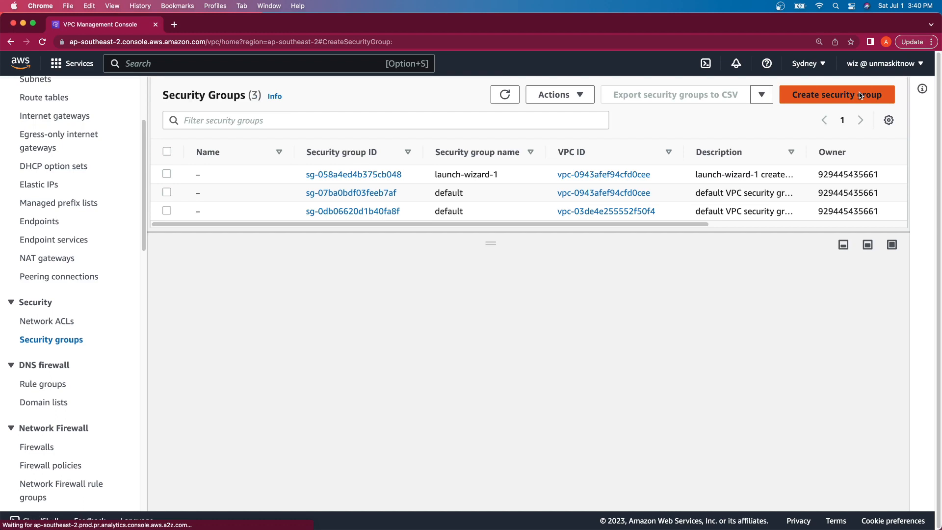
left_click(152, 239)
type("instance-security-group")
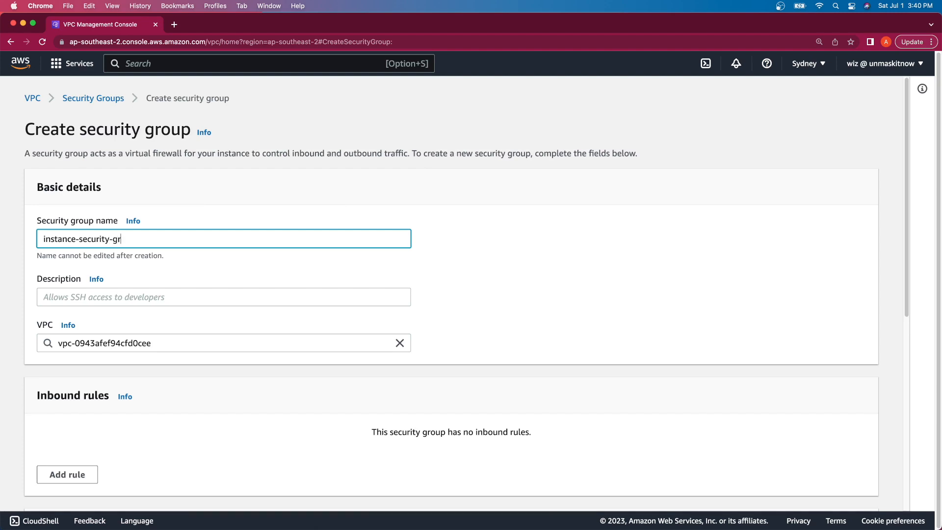
triple_click(162, 241)
key("super+c")
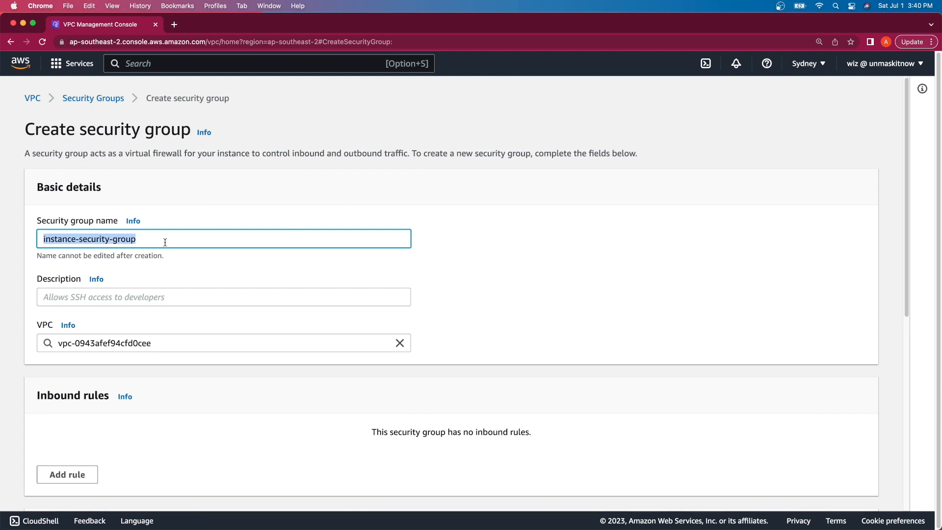
left_click(177, 294)
key("super+v")
Step: Place the group in the session-manager VPC and create it
left_click(196, 343)
type("vpc")
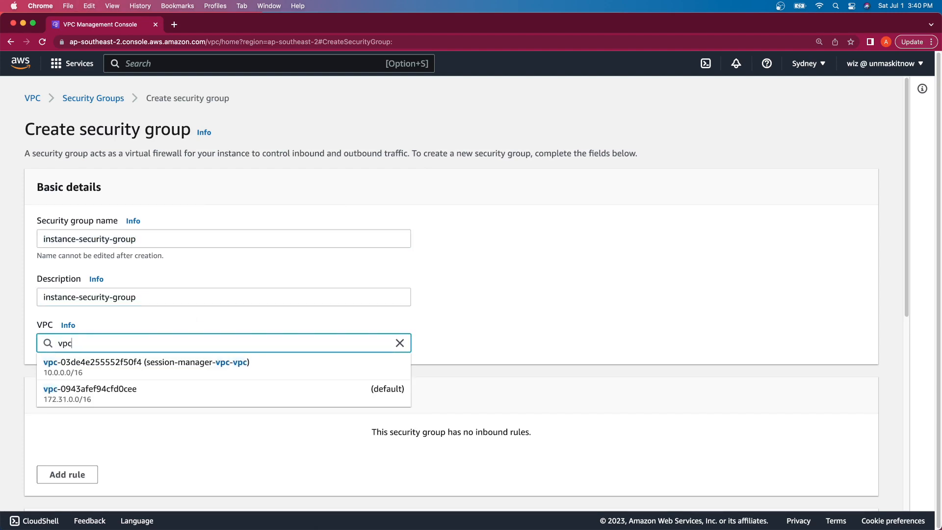
left_click(204, 370)
scroll(248, 378, "down", 4)
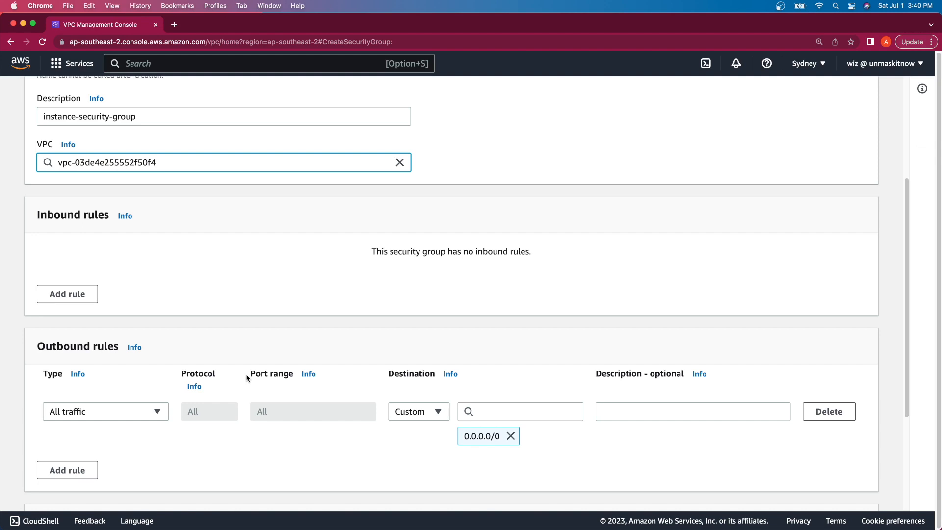
scroll(247, 378, "down", 3)
left_click(821, 488)
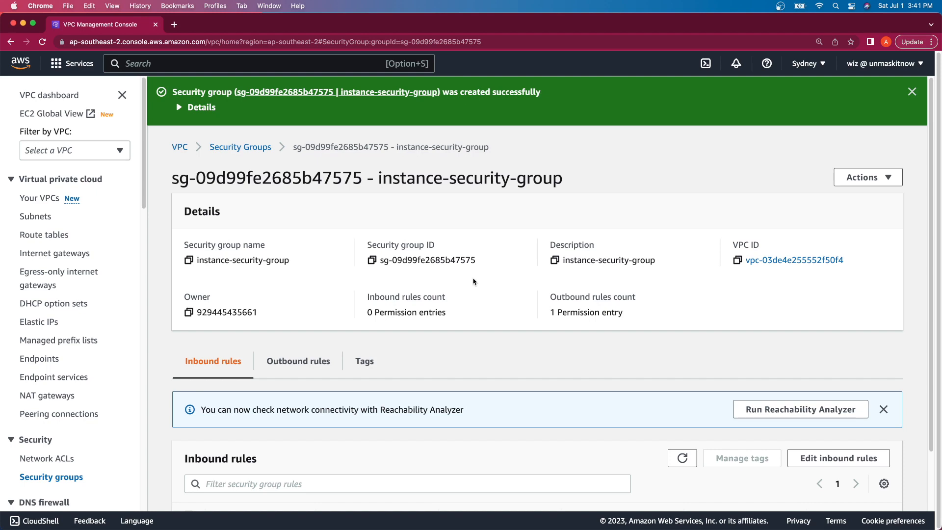
Step: Go to EC2 Instances and start launching an instance named 'Windows Server'
left_click(273, 68)
type("ec2")
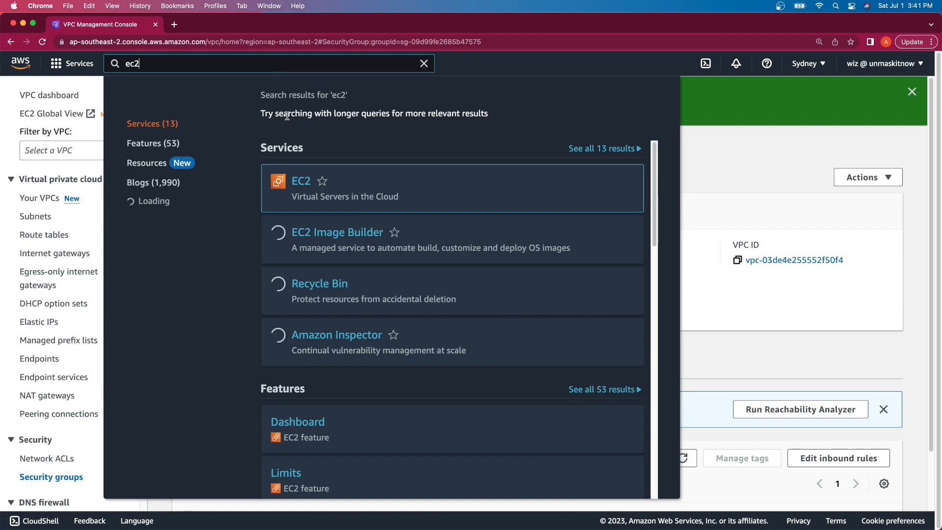
left_click(296, 180)
left_click(51, 232)
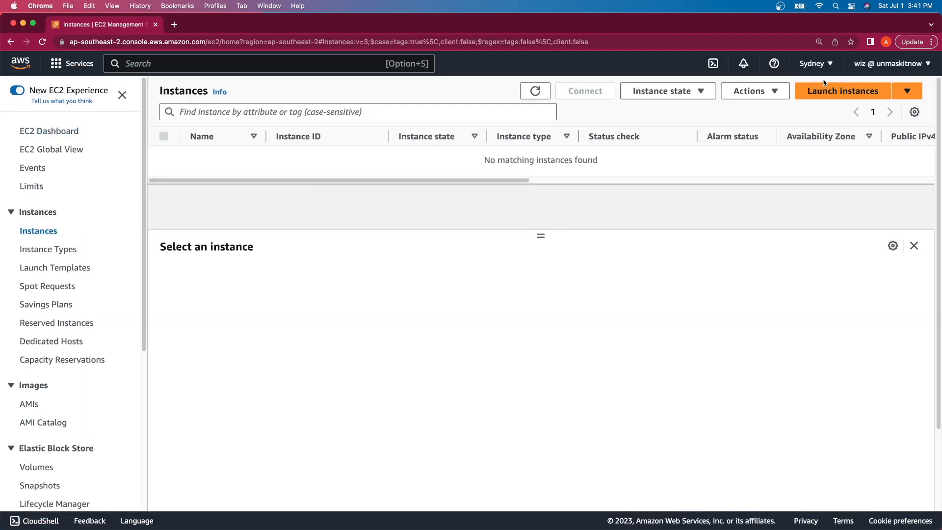
left_click(831, 91)
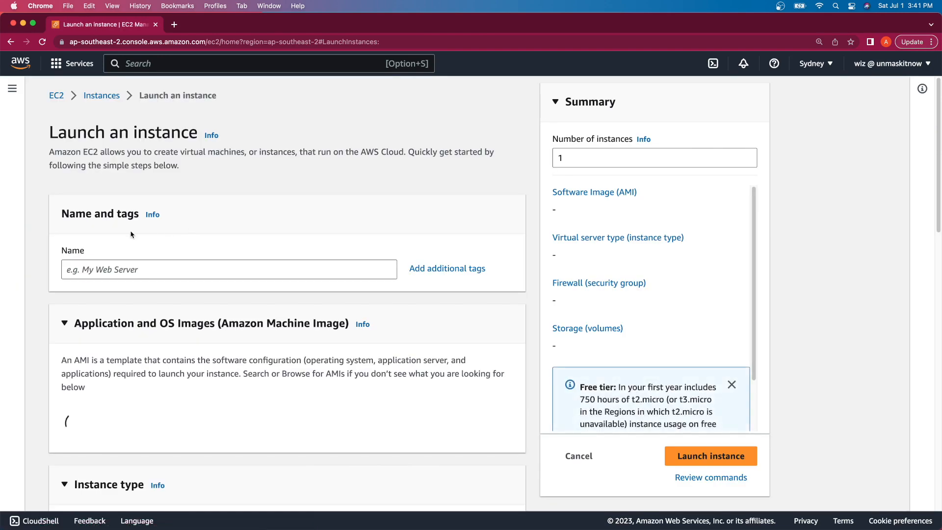
left_click(109, 274)
type("Windo")
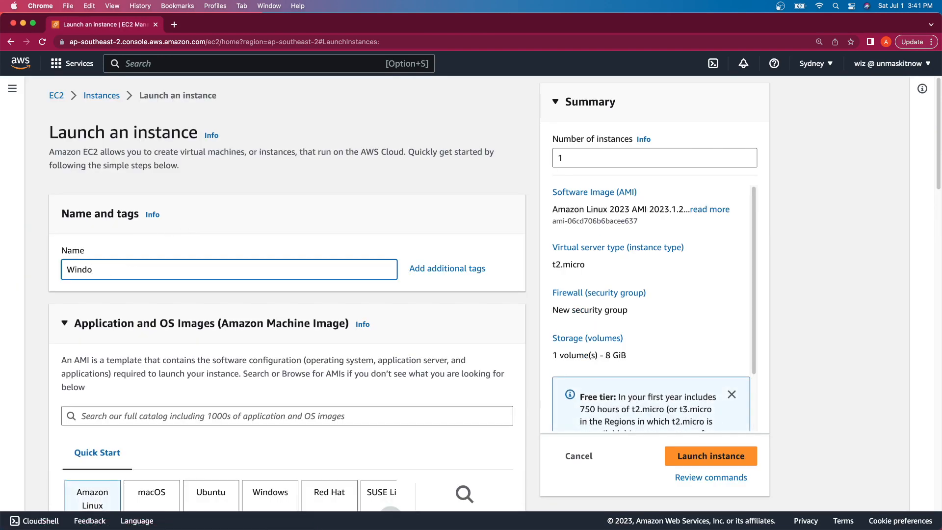
type("ws Server")
Step: Choose the Windows Server 2022 Base image and proceed without a key pair
scroll(265, 258, "down", 5)
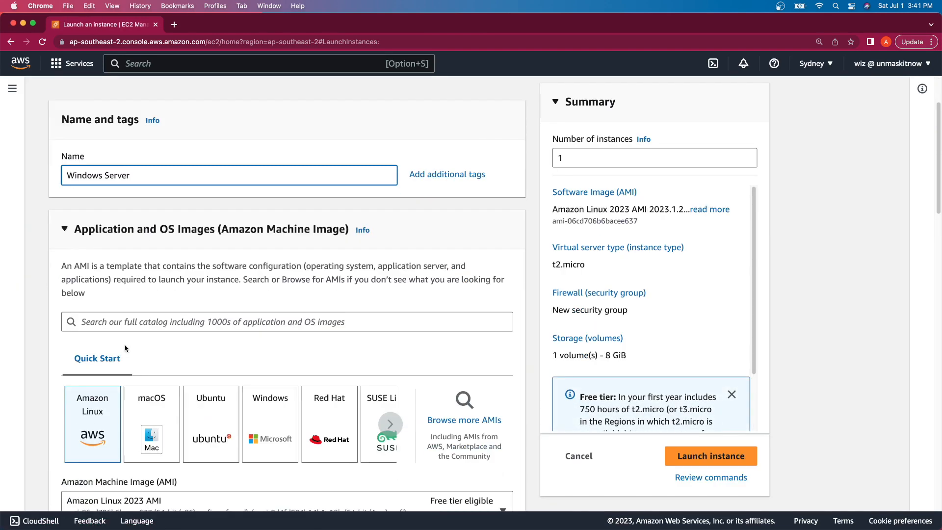
left_click(267, 275)
scroll(267, 275, "down", 4)
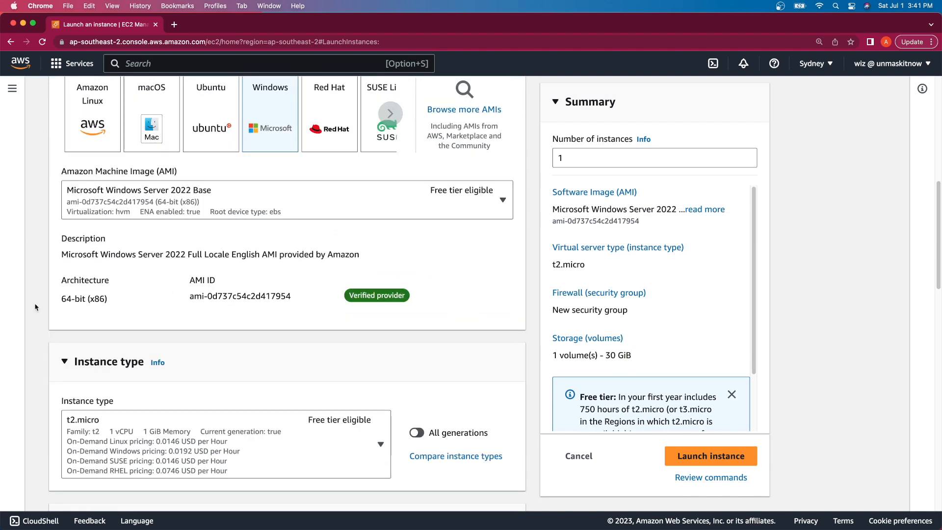
scroll(145, 377, "down", 5)
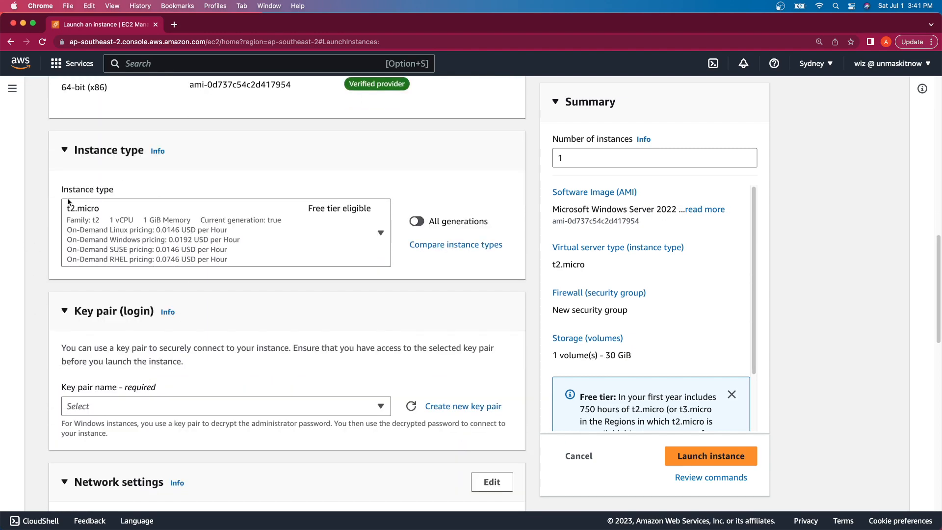
scroll(90, 283, "down", 2)
scroll(89, 282, "down", 1)
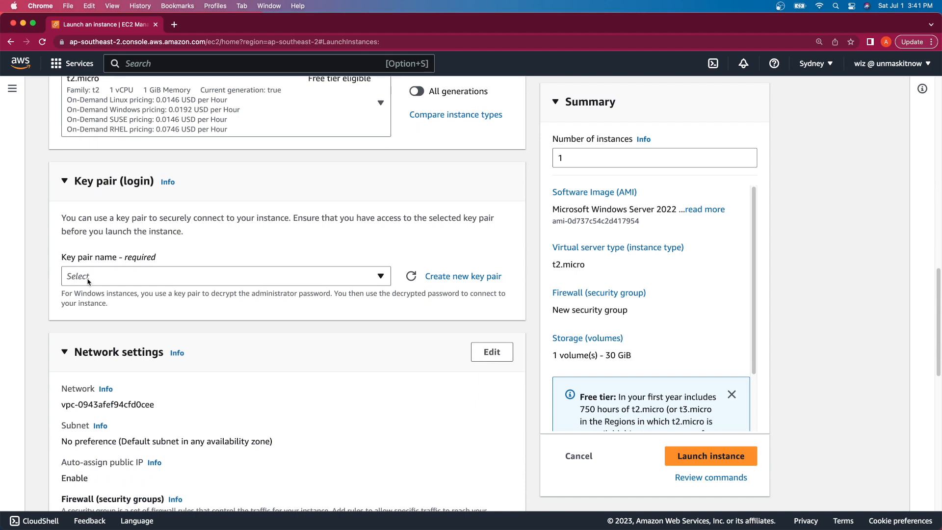
left_click(88, 280)
left_click(103, 314)
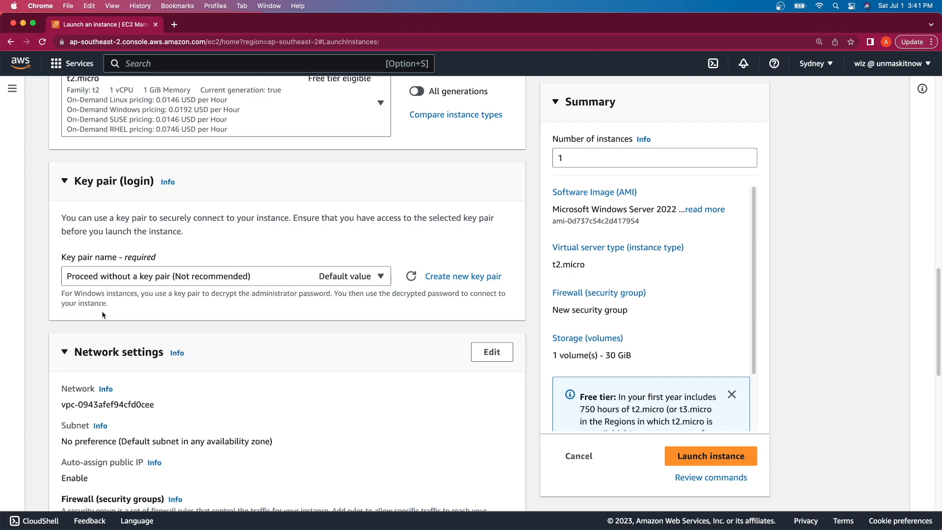
scroll(240, 388, "down", 4)
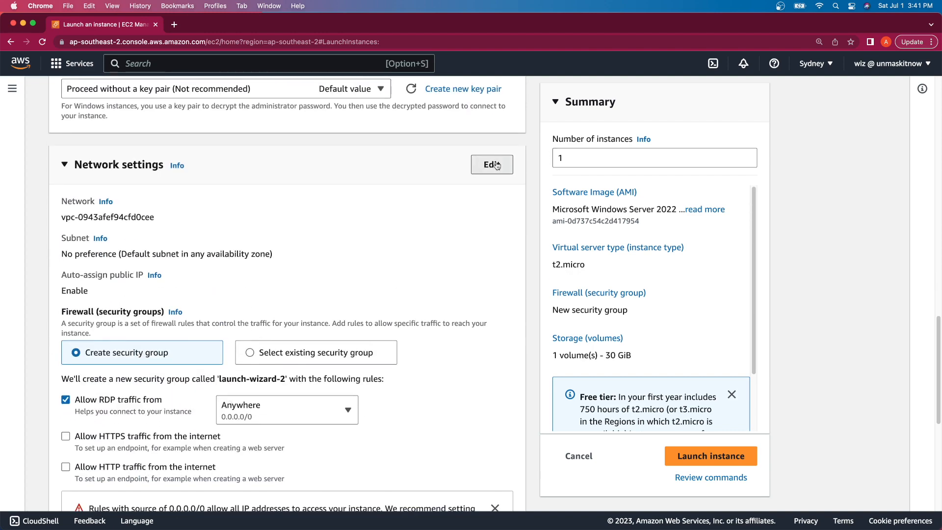
Step: Edit the network settings to place the instance in the session-manager VPC
left_click(494, 165)
left_click(270, 226)
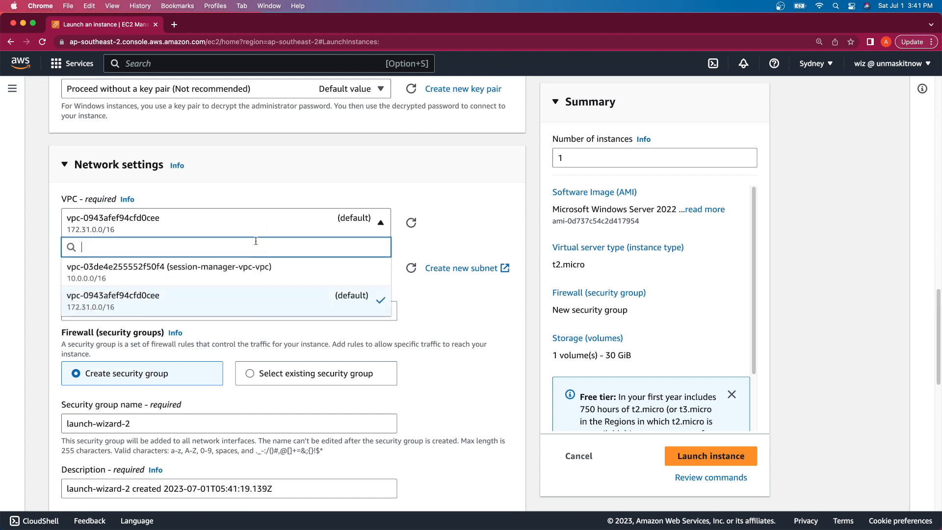
left_click(247, 271)
scroll(249, 270, "down", 2)
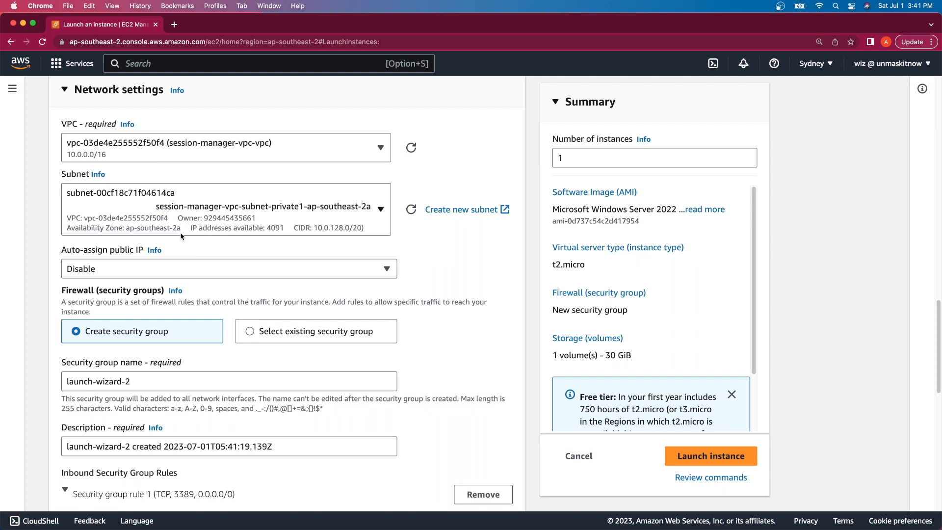
scroll(211, 301, "down", 2)
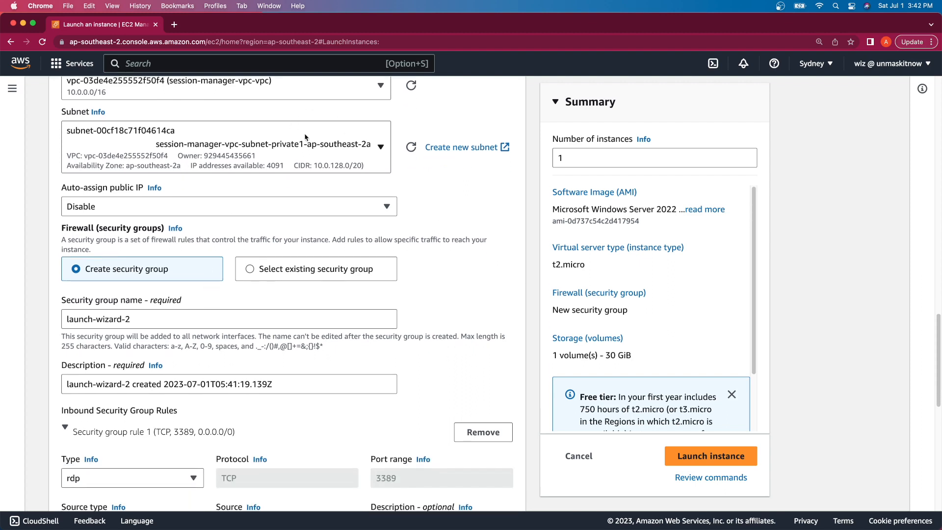
scroll(343, 207, "down", 1)
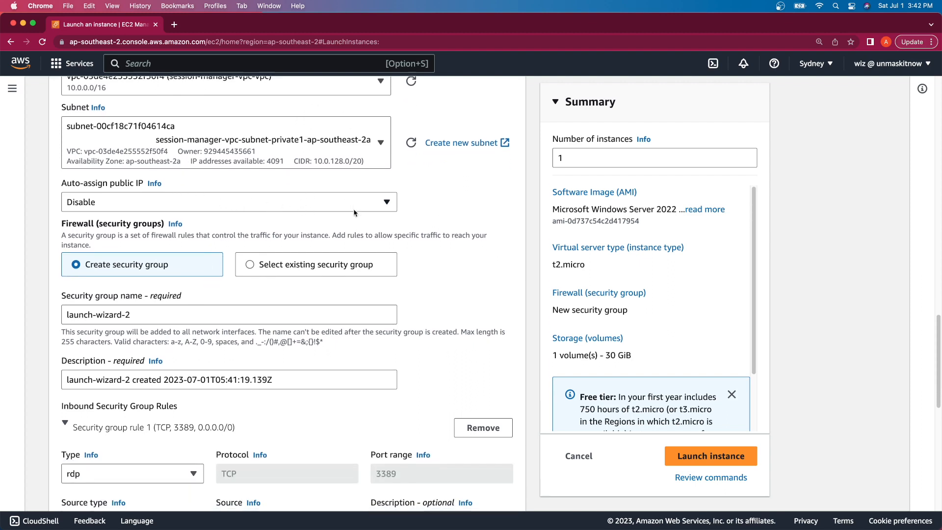
scroll(354, 213, "down", 2)
Step: Attach the existing security group instance-security-group to the instance
left_click(335, 210)
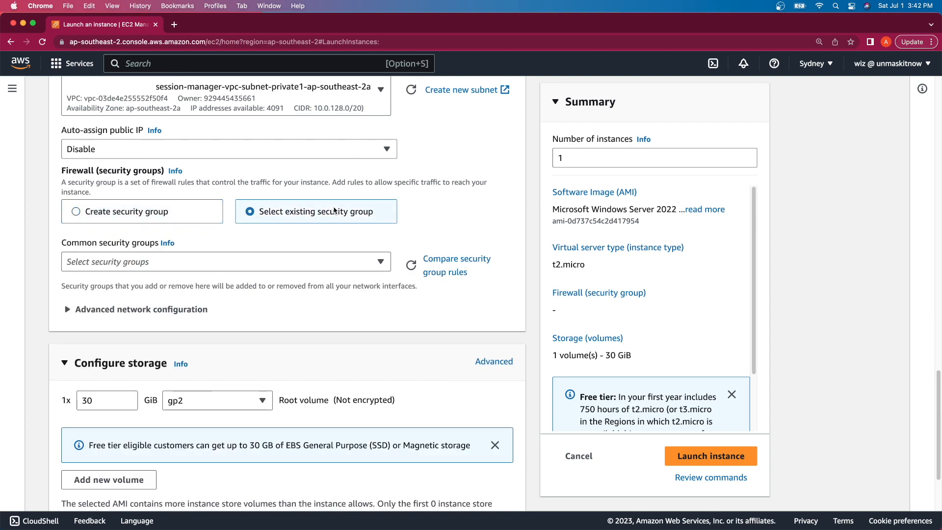
left_click(298, 263)
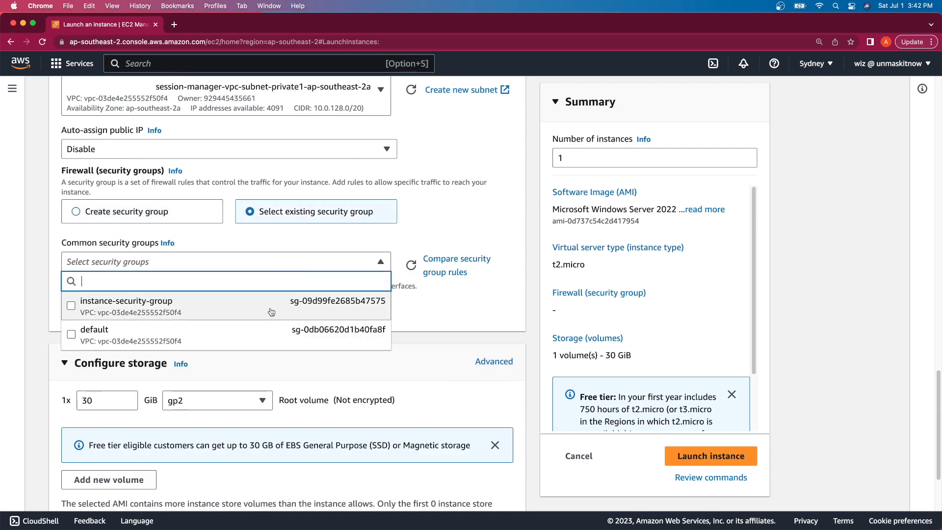
left_click(271, 312)
scroll(305, 383, "down", 3)
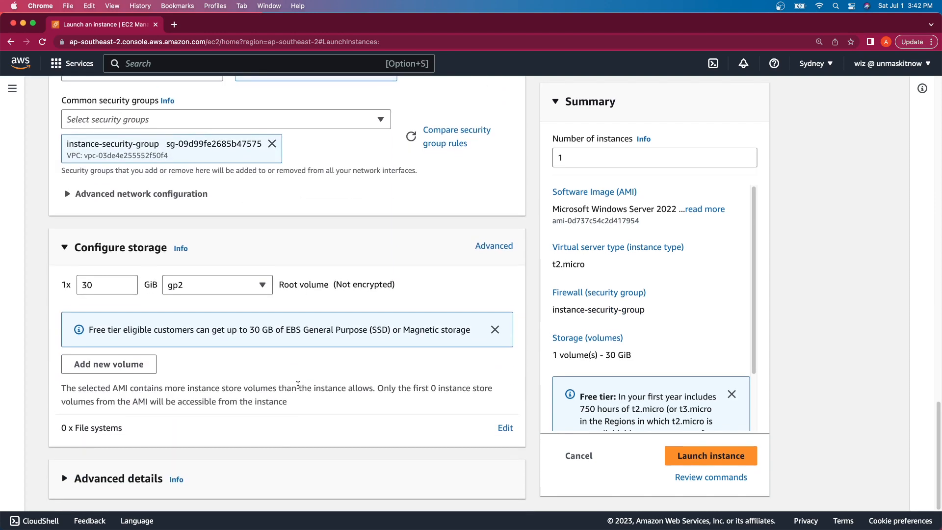
Step: Assign the session-manager-instance-role IAM instance profile under Advanced details and launch the instance
left_click(273, 475)
scroll(361, 318, "down", 4)
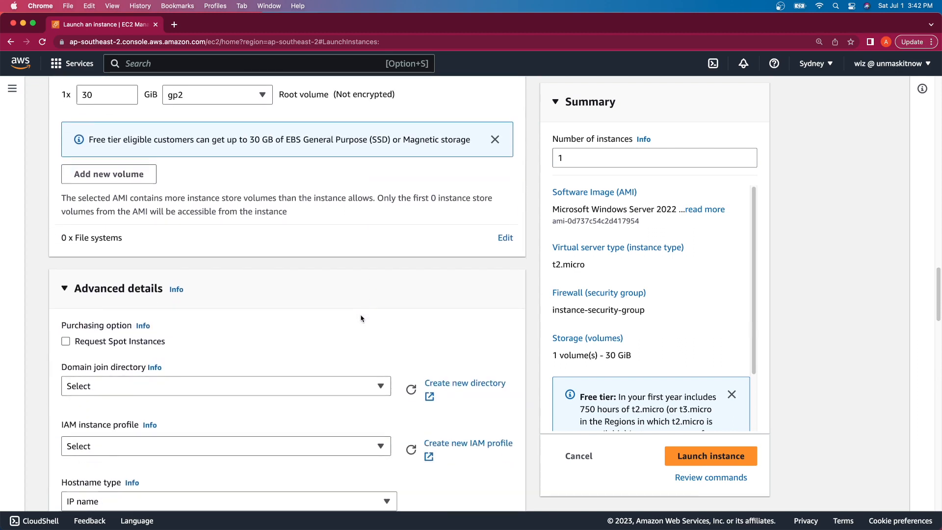
scroll(361, 319, "down", 3)
left_click(291, 298)
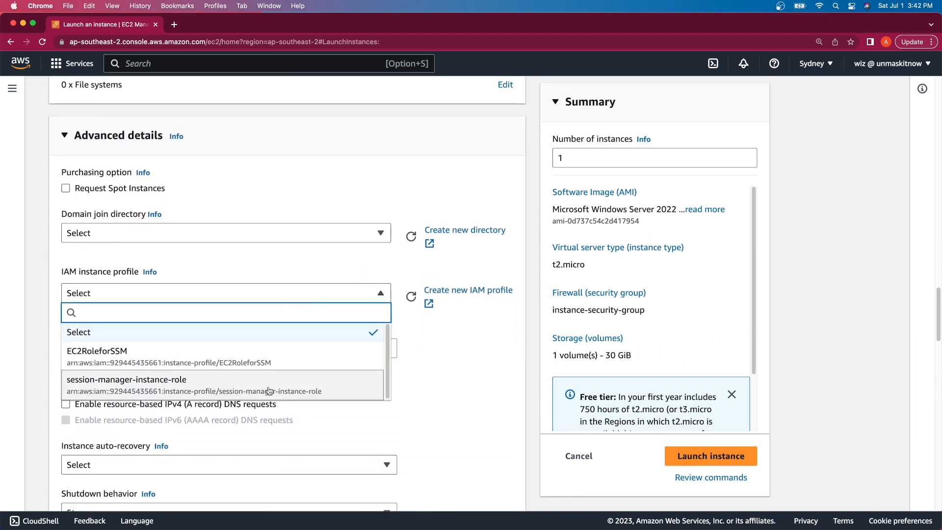
left_click(269, 386)
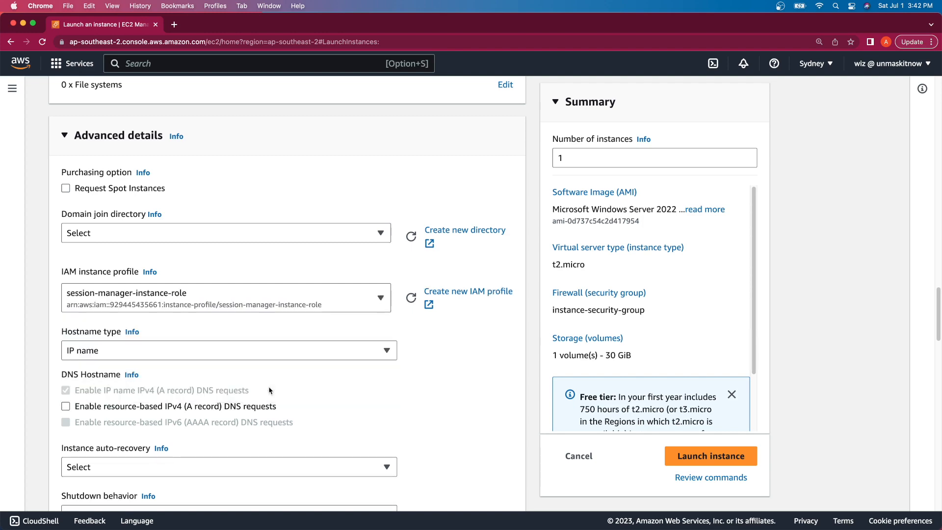
scroll(270, 391, "down", 10)
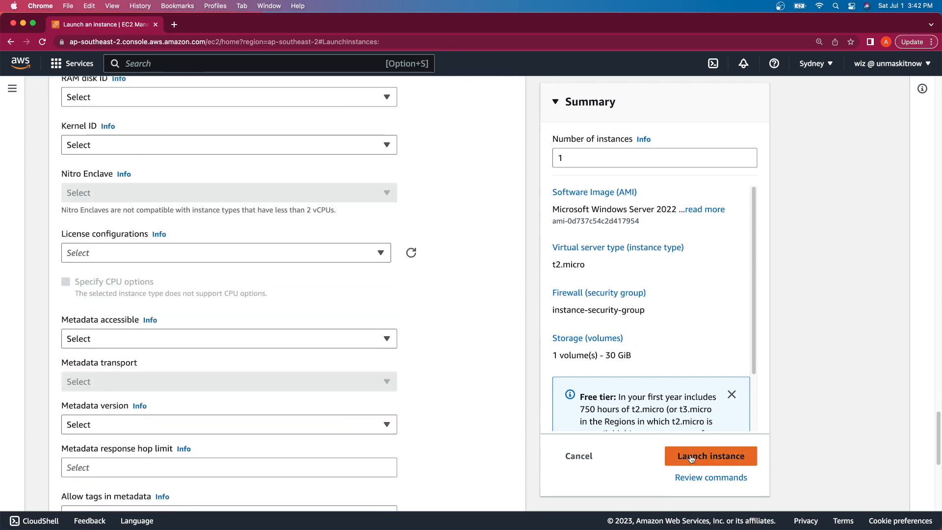
left_click(691, 456)
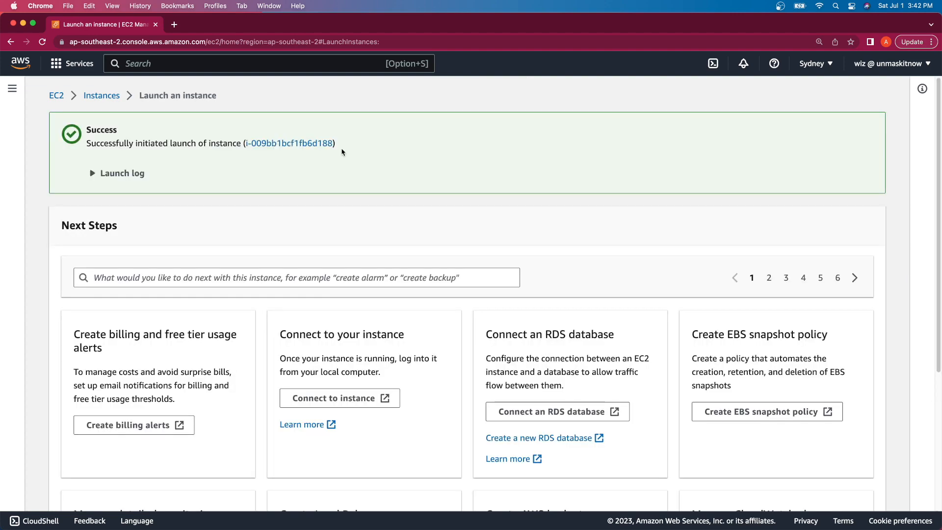
Step: Show Windows Server in the unfiltered Instances list, select it, and copy its instance ID
left_click(320, 140)
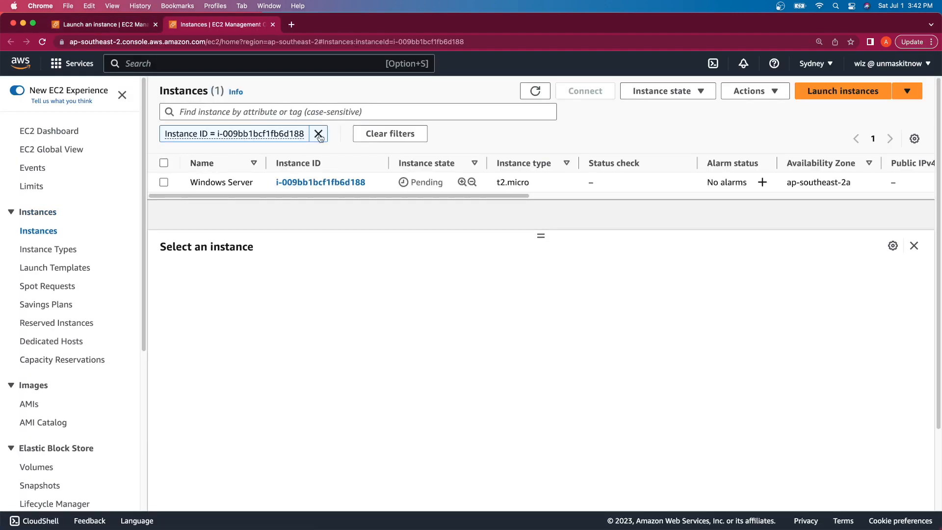
left_click(319, 134)
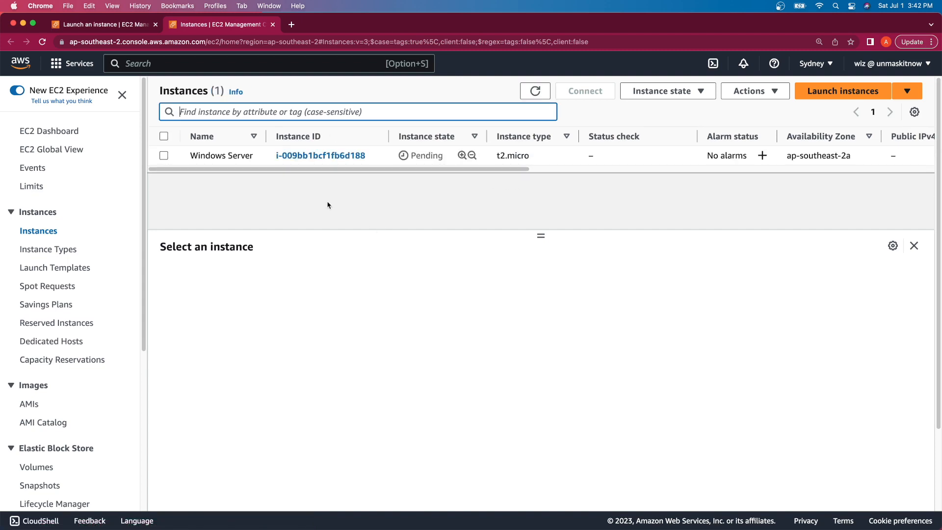
left_click(245, 156)
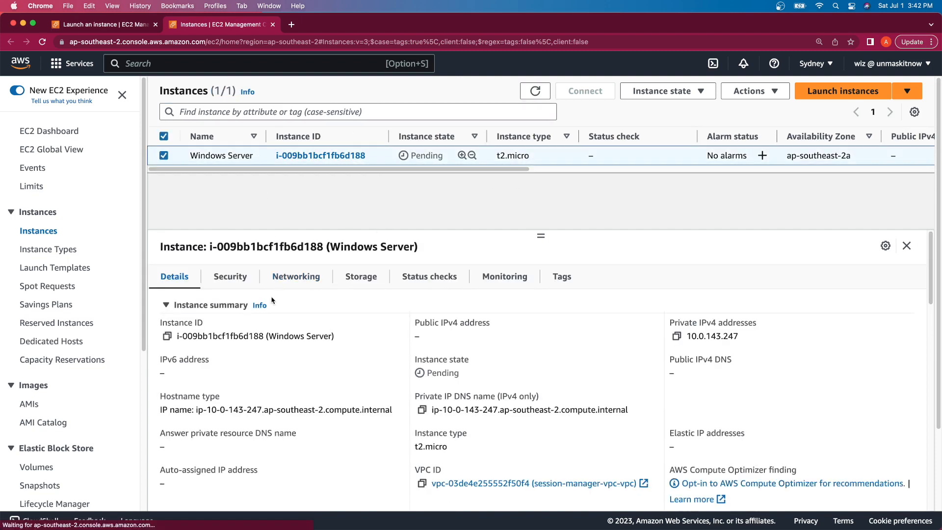
left_click(167, 337)
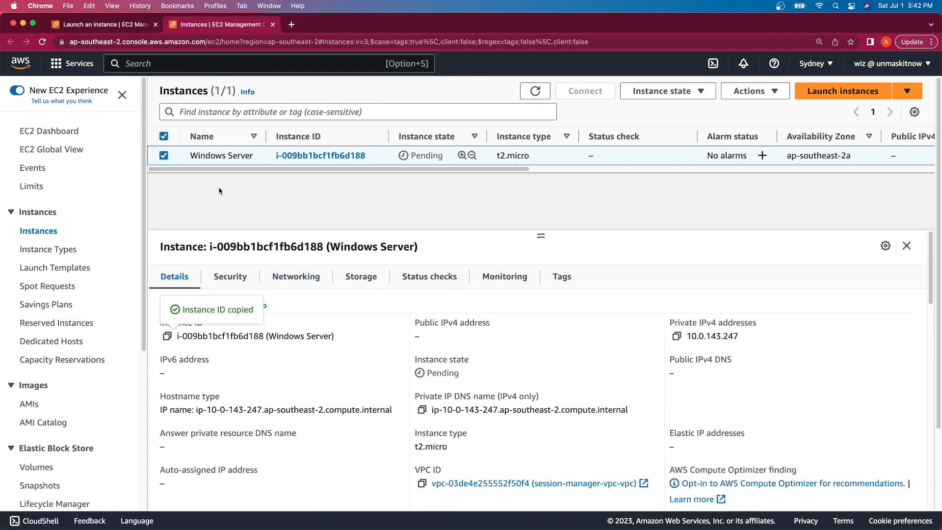
Step: Open IAM in a new tab and go to the session-manager-user details
left_click(191, 62)
type("iam")
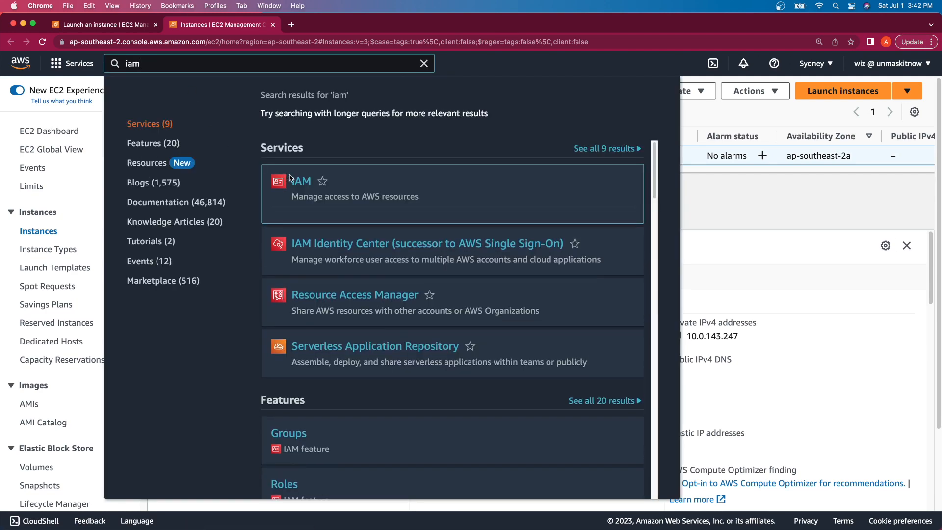
right_click(297, 180)
left_click(320, 185)
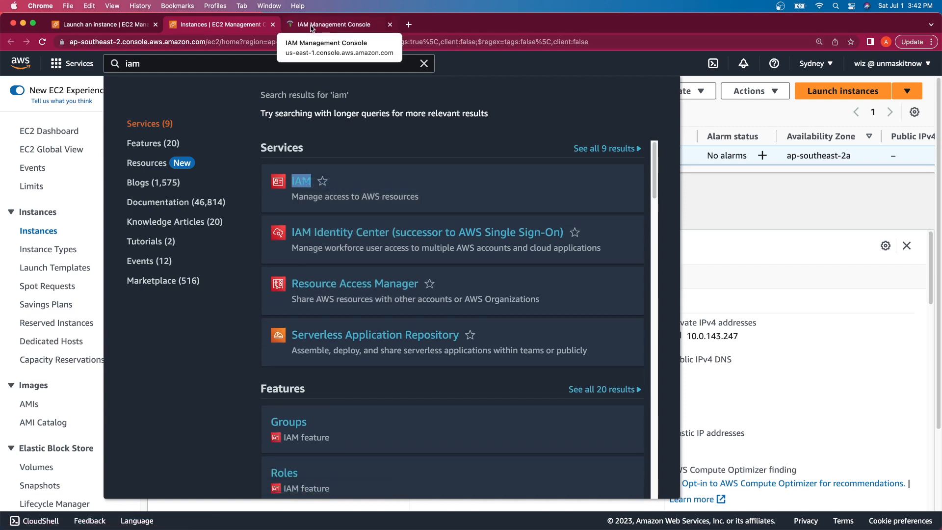
left_click(311, 25)
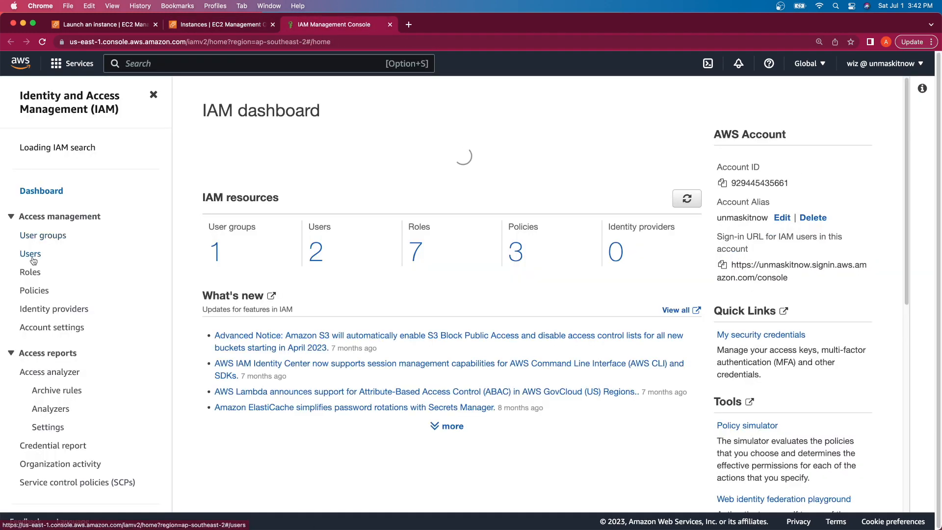
left_click(32, 259)
left_click(283, 230)
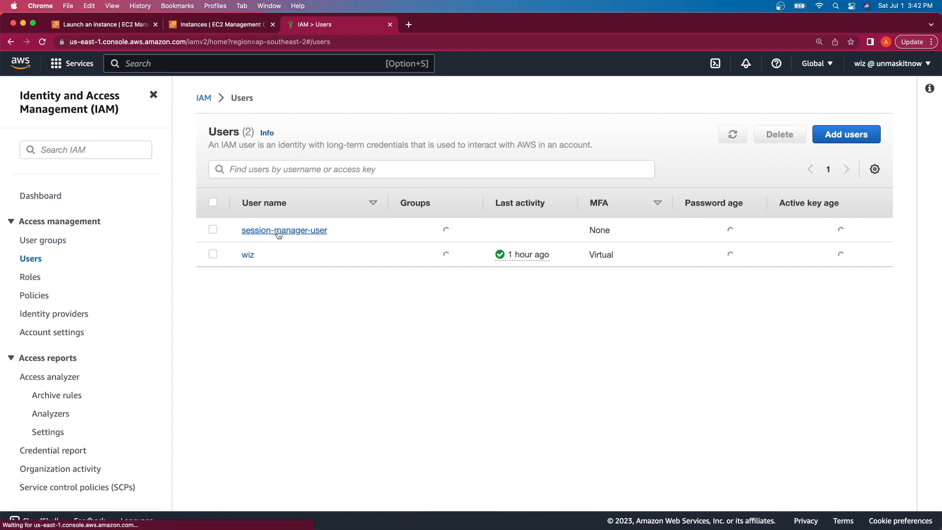
Step: Edit session-manager-user-policy, pasting the instance ID over the <INSTANCE_ID> placeholder on line 11
scroll(270, 319, "down", 3)
left_click(249, 362)
scroll(401, 306, "down", 10)
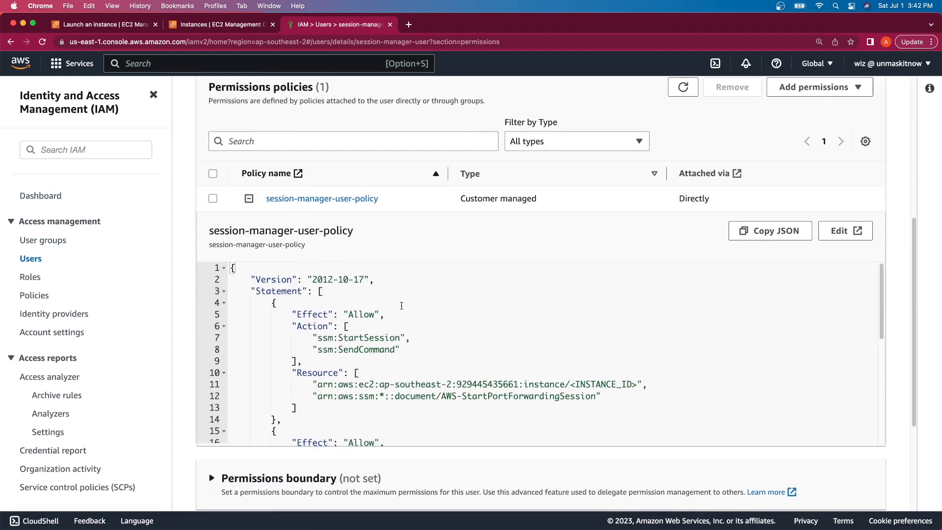
left_click(846, 230)
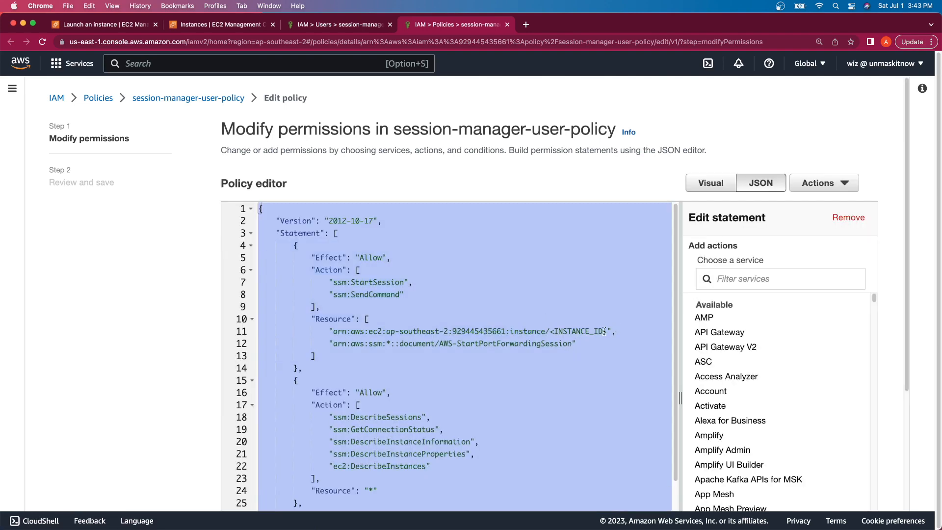
left_click(605, 331)
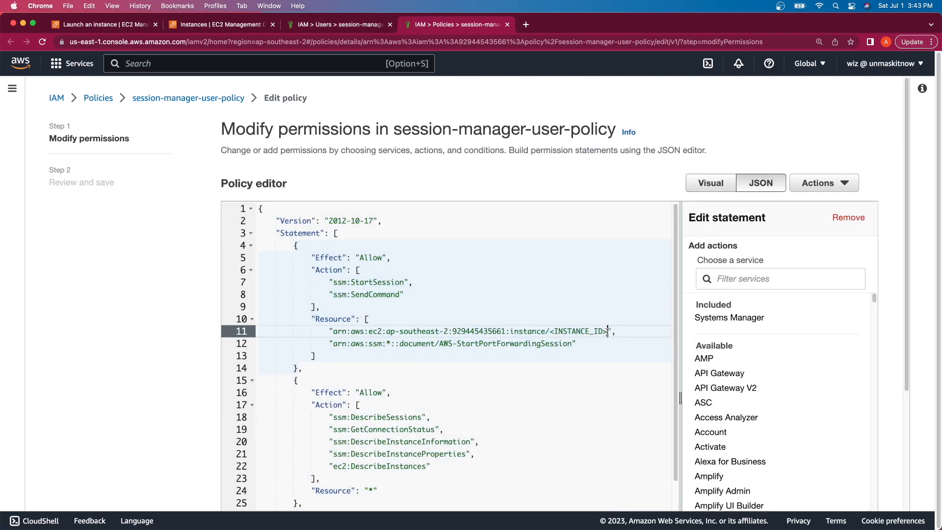
left_click_drag(608, 331, 550, 332)
key("super+v")
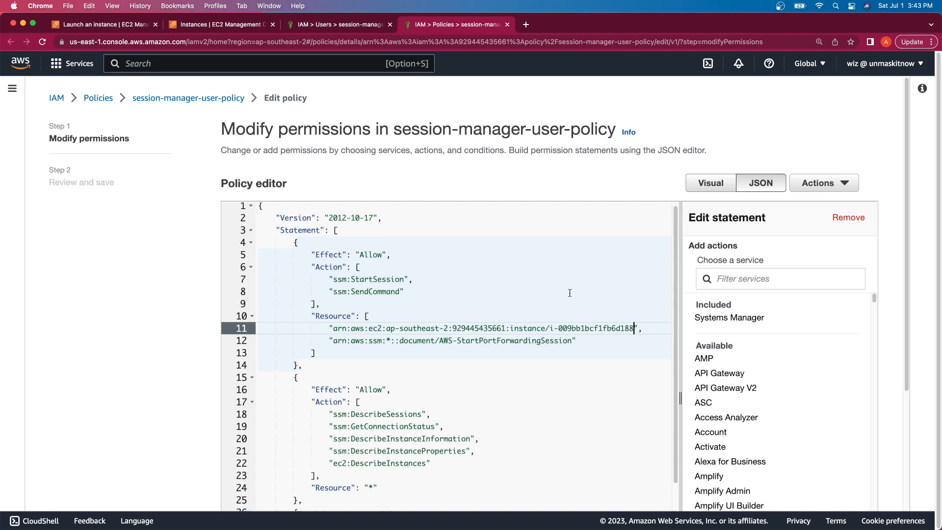
Step: Save the updated policy and return to the EC2 instances tab
scroll(569, 294, "down", 5)
left_click(845, 490)
left_click(854, 399)
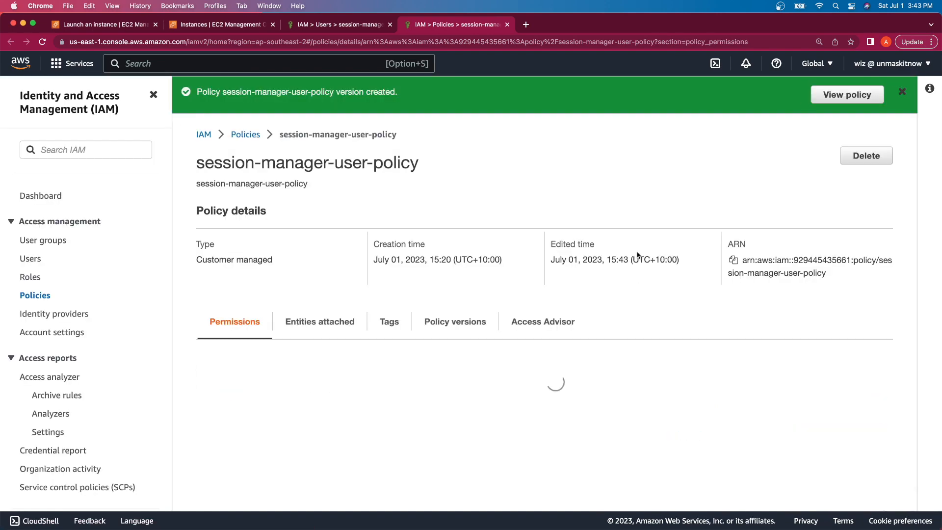
key("super+2")
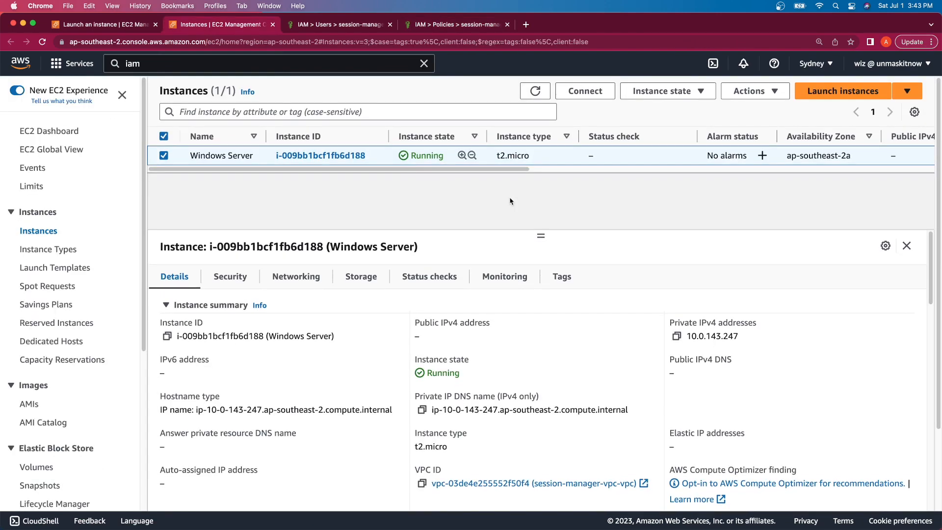
Step: Refresh the Instances list to confirm Windows Server is running, then open a Chrome Incognito window
left_click(536, 91)
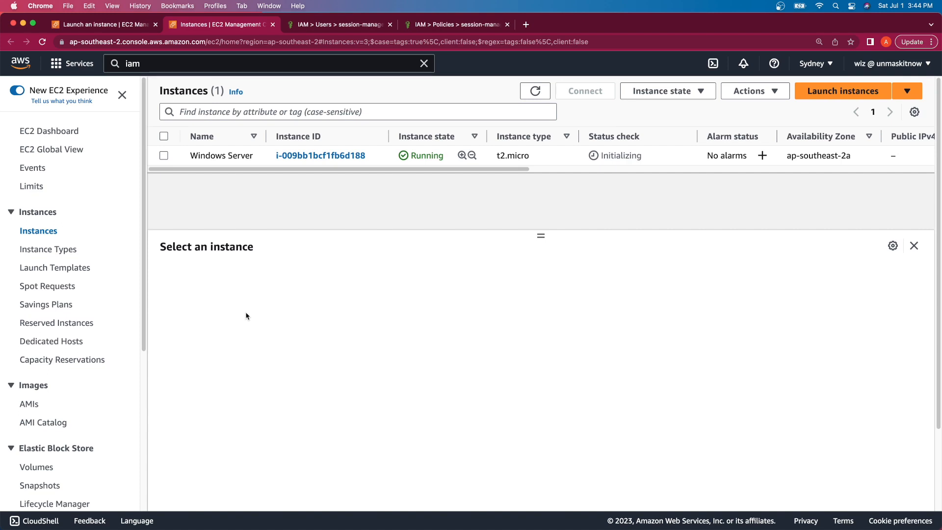
right_click(692, 502)
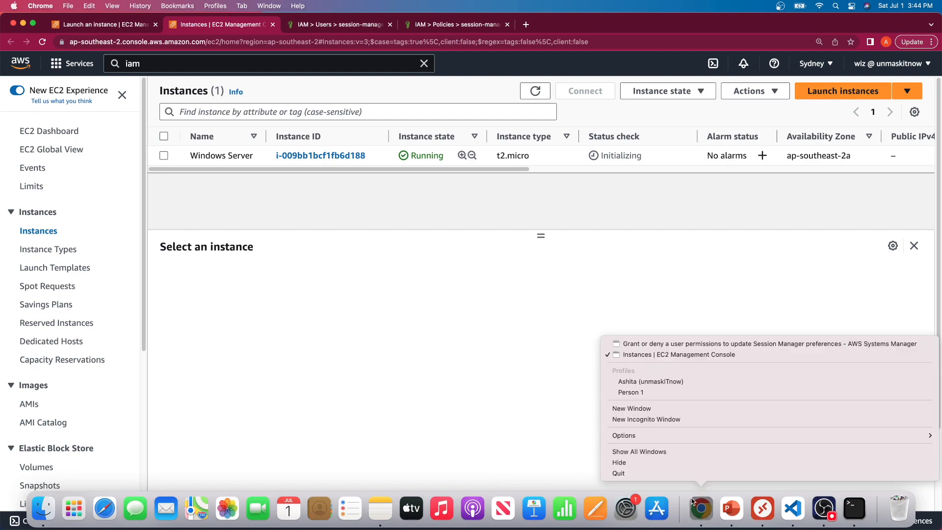
left_click(669, 421)
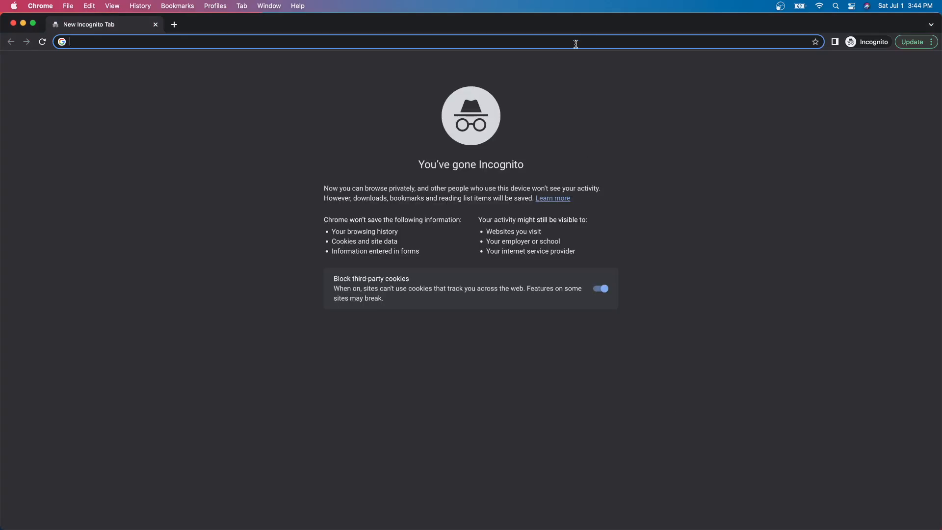
Step: Load the AWS console and choose IAM user sign-in with the account alias
type("c")
key("Return")
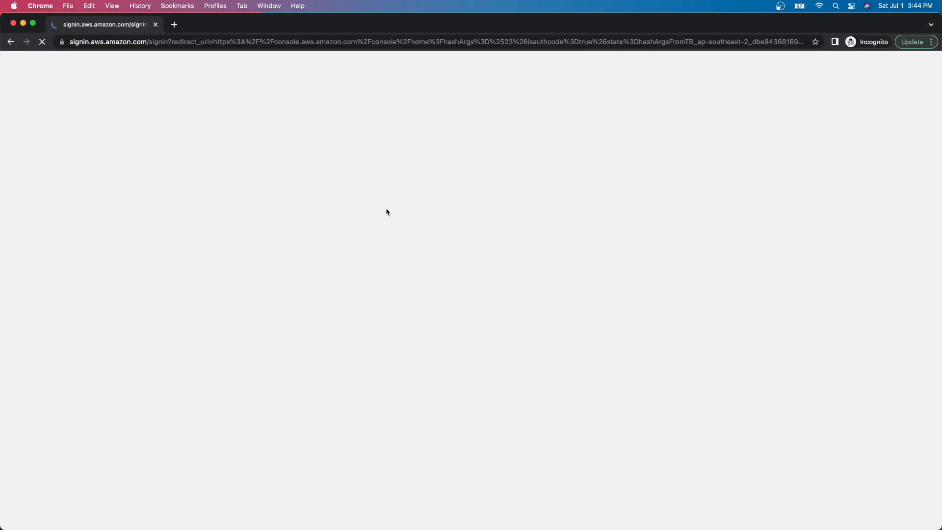
left_click(313, 243)
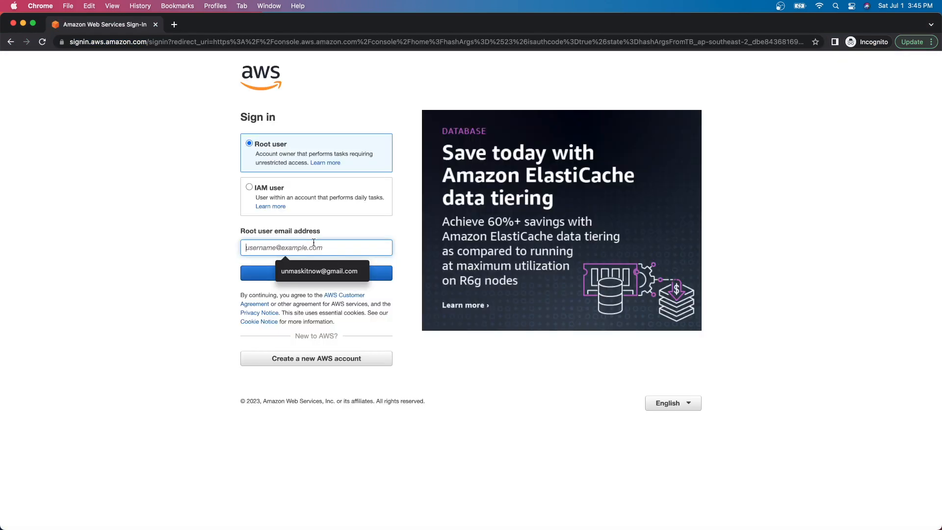
left_click(294, 191)
left_click(313, 254)
type("unmaskitnow")
key("Return")
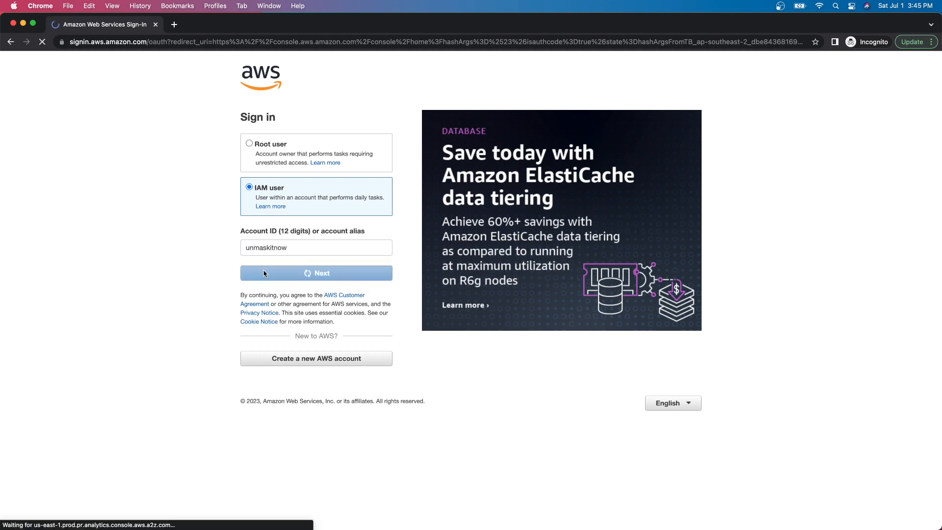
Step: Enter the session-manager-user user name and password and sign in
left_click(275, 197)
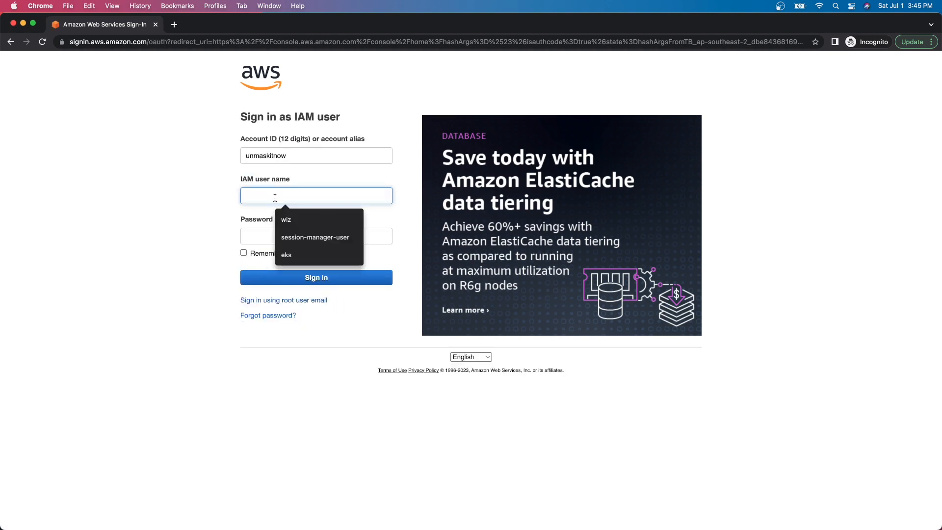
left_click(295, 236)
left_click(276, 232)
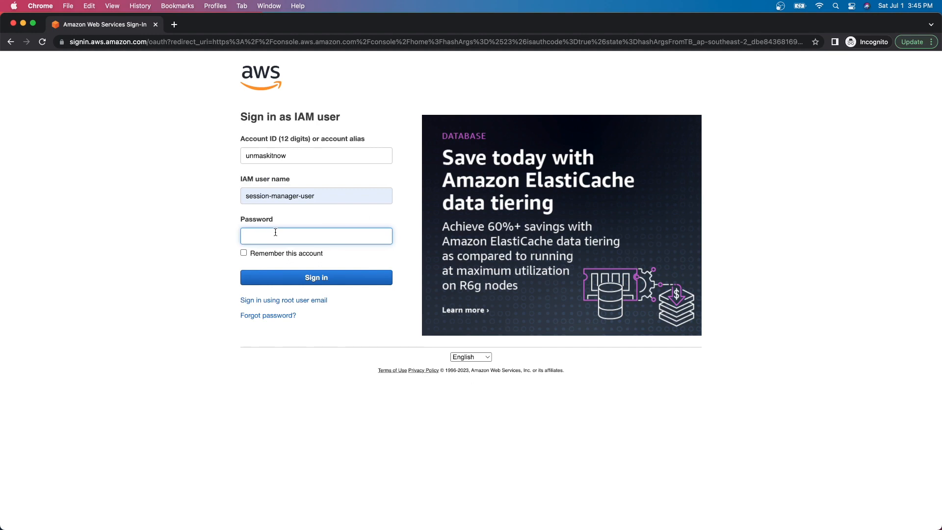
left_click(307, 278)
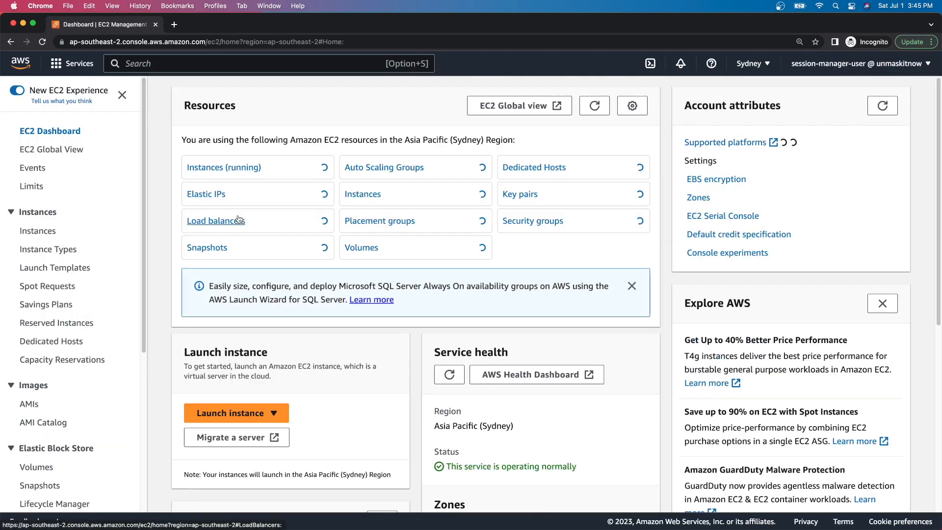
Step: Open EC2 Instances and refresh the admin view until Windows Server shows 2/2 checks passed
left_click(48, 230)
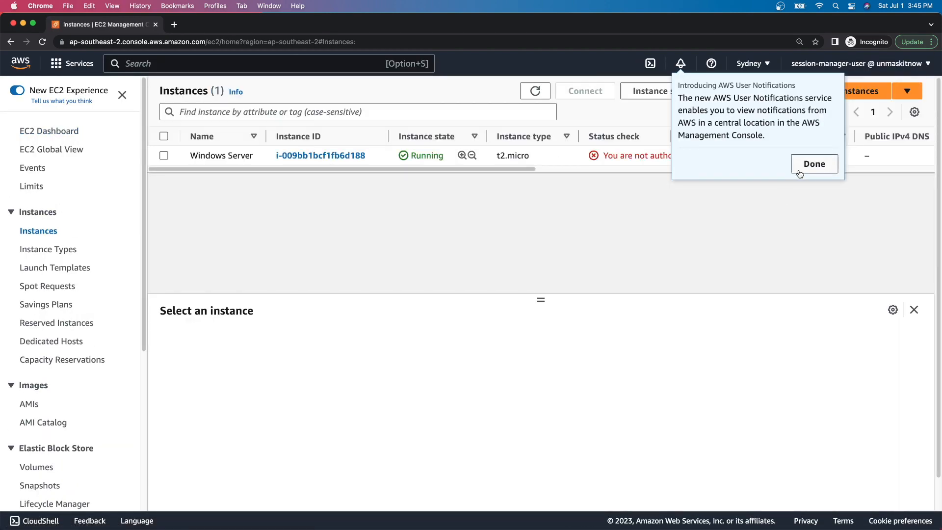
left_click(800, 173)
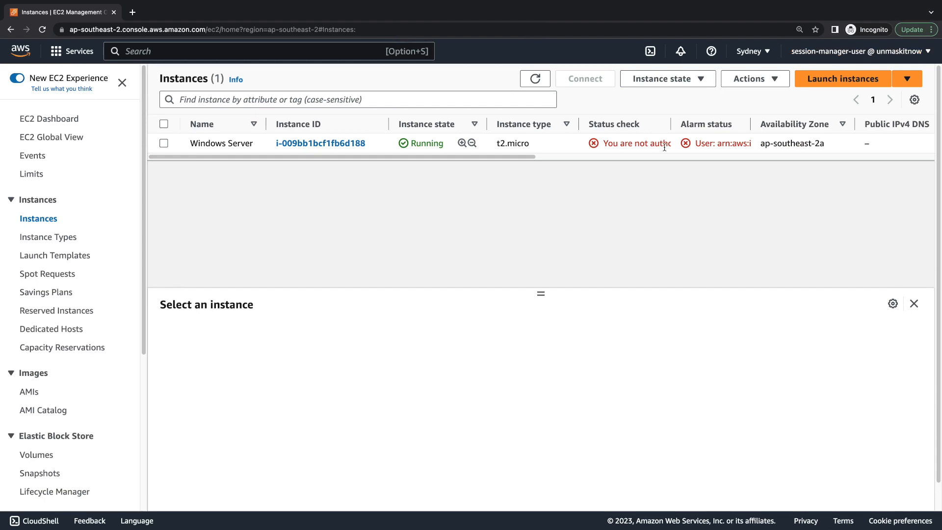
key("ctrl+Left")
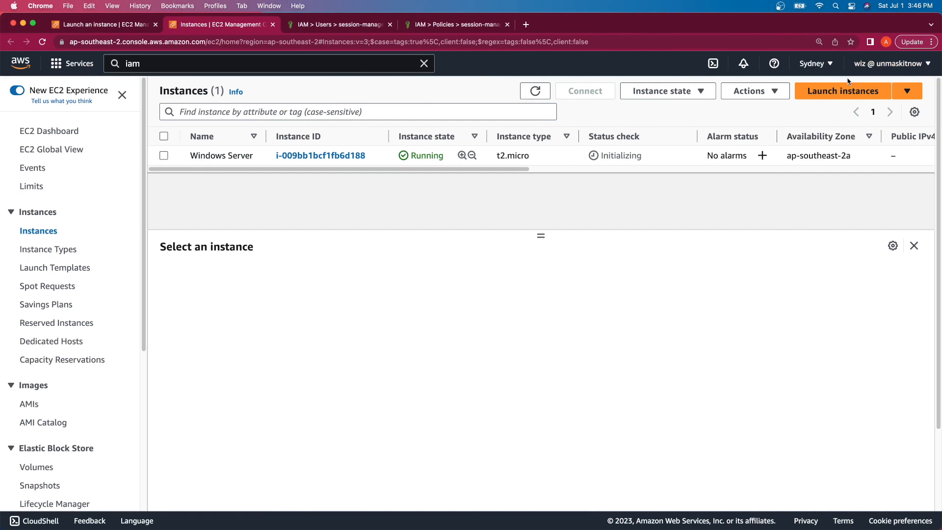
left_click(531, 97)
left_click_drag(591, 156, 647, 156)
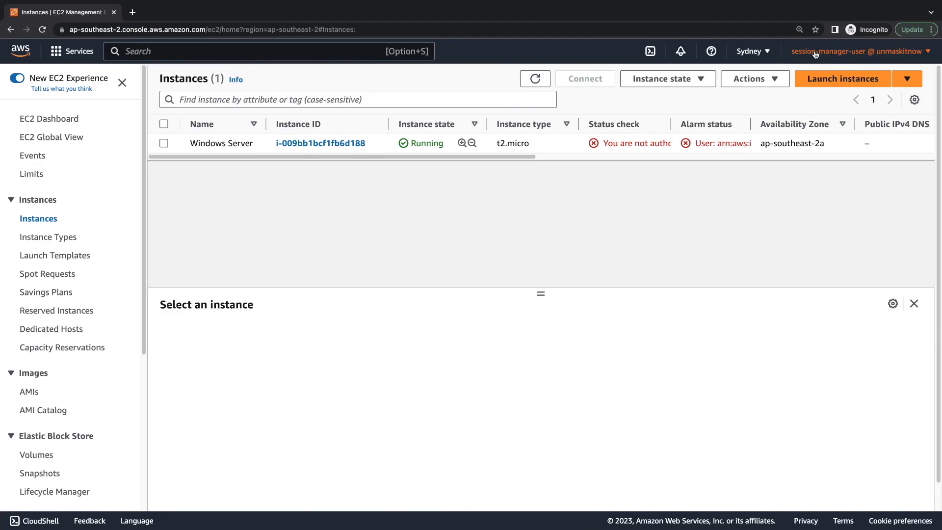
Step: Select Windows Server, attempt a Session Manager connection, and return to the admin window
left_click(379, 142)
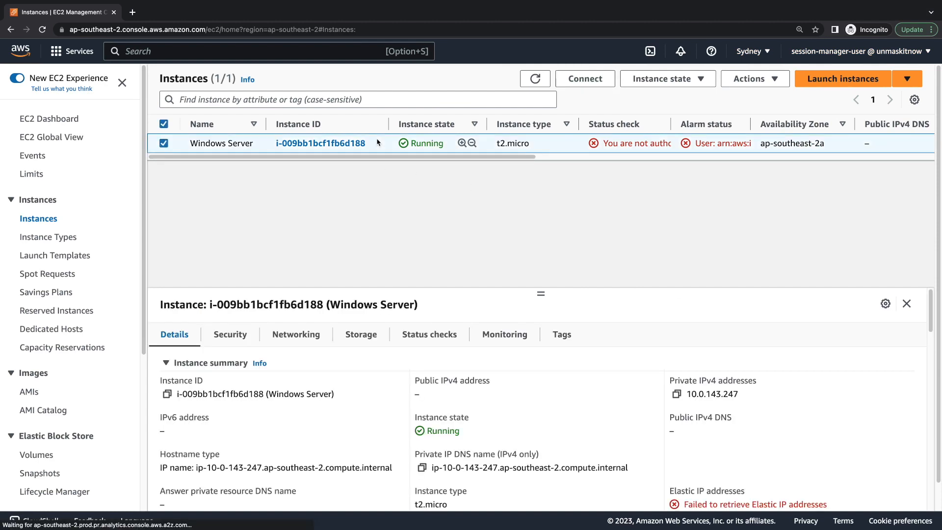
left_click(588, 82)
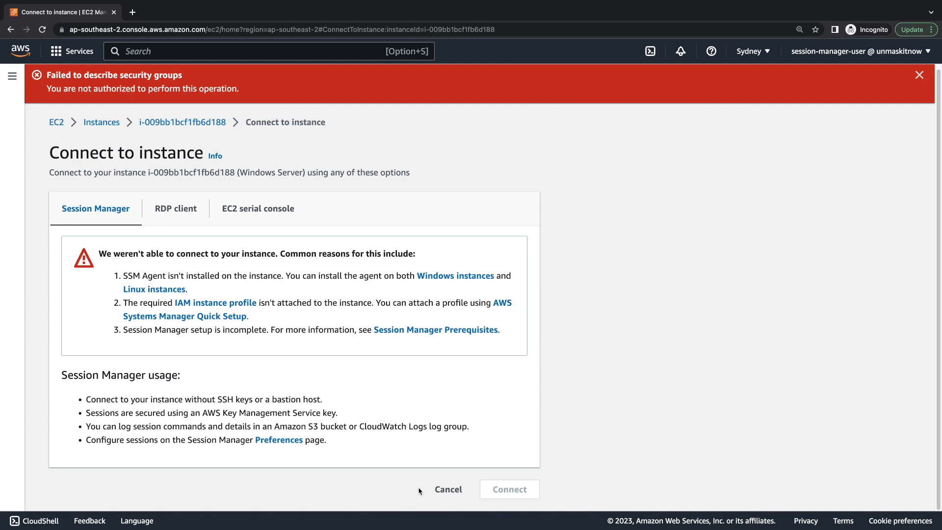
key("ctrl+Left")
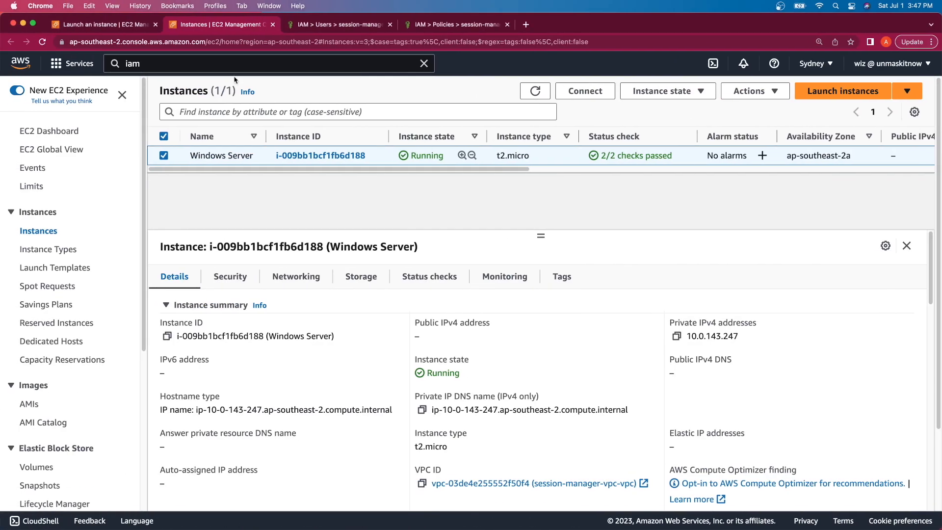
Step: Open VPC Security groups and start creating a new security group
left_click(190, 63)
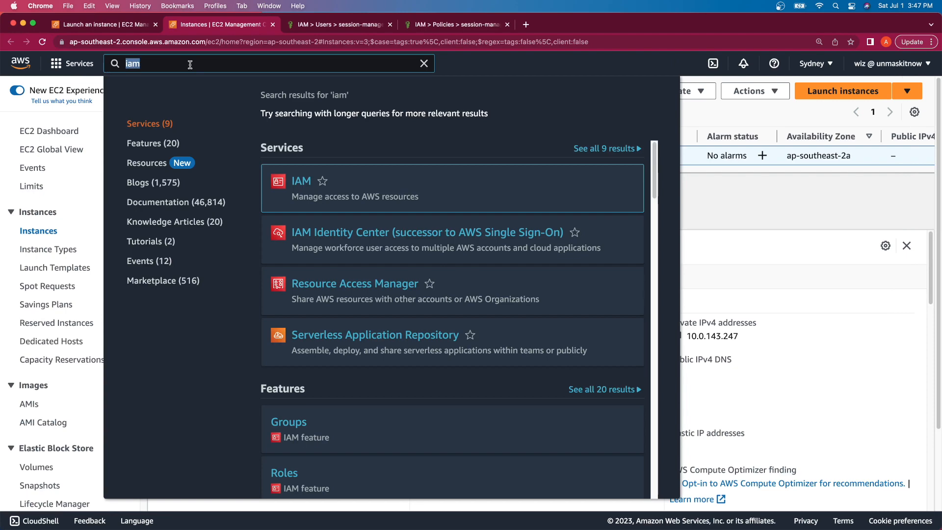
type("vpc")
left_click(304, 184)
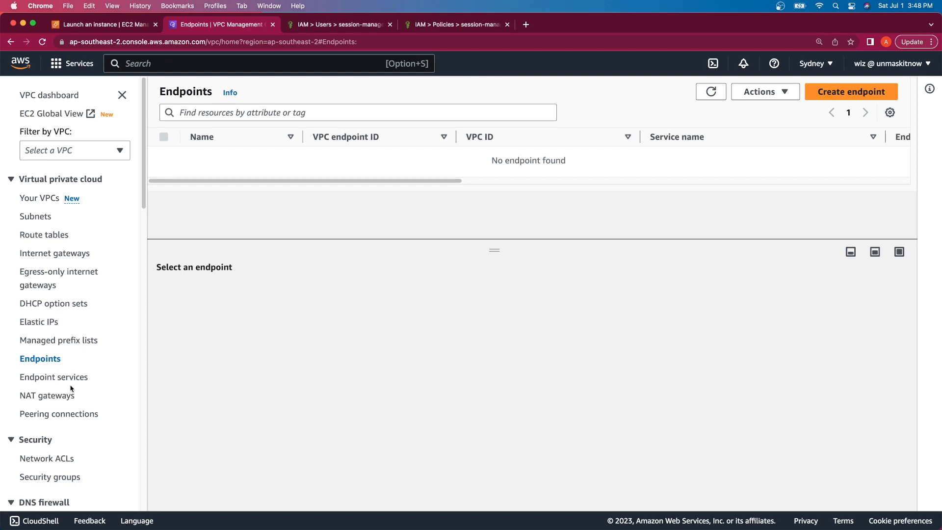
scroll(70, 389, "down", 8)
scroll(70, 389, "up", 4)
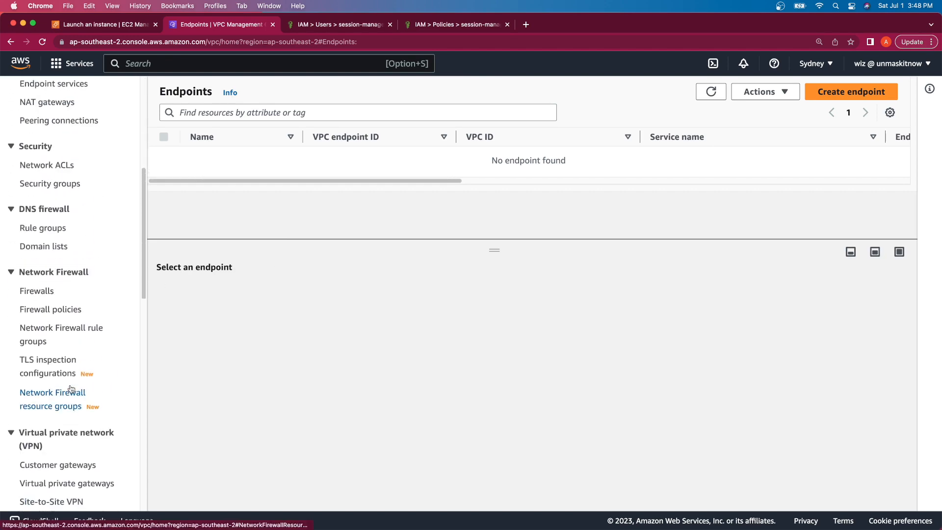
left_click(69, 247)
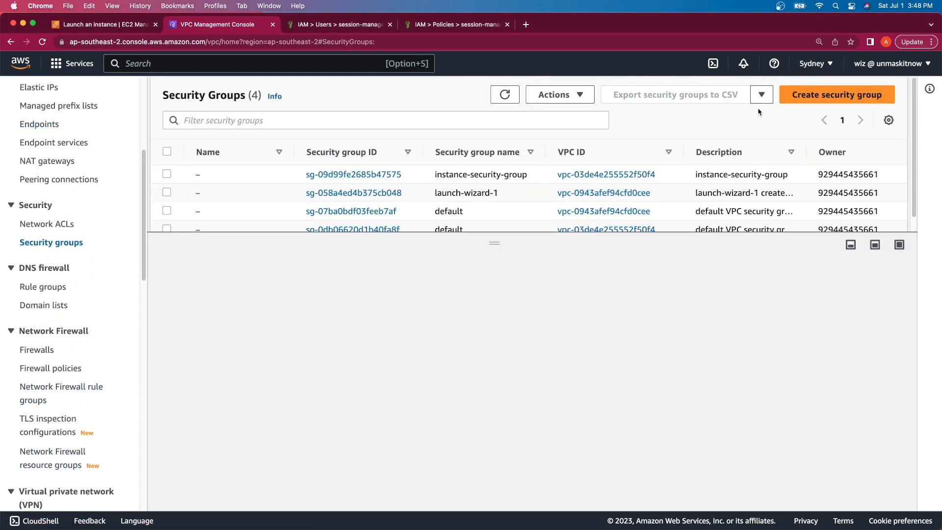
left_click(816, 95)
Step: Name and describe it endpoint-security-group and place it in vpc-03de4e255552f50f4
left_click(244, 240)
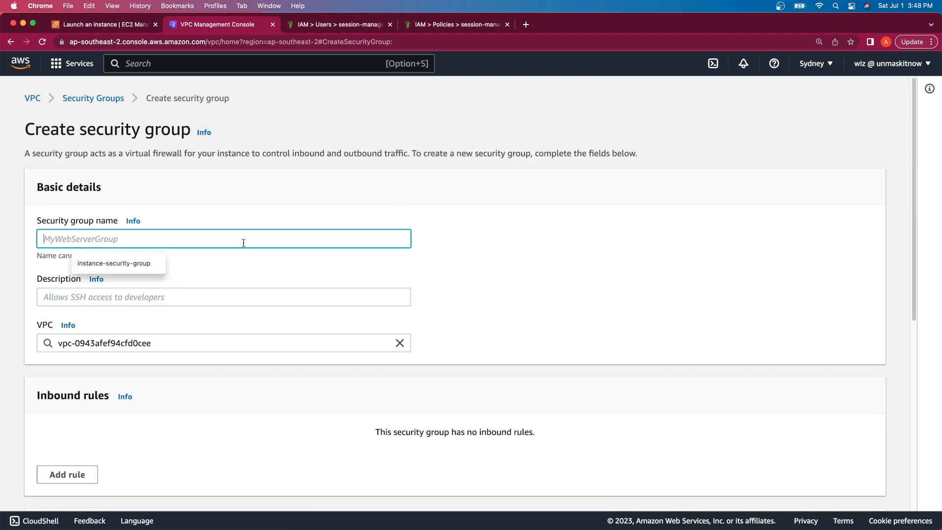
type("endpo")
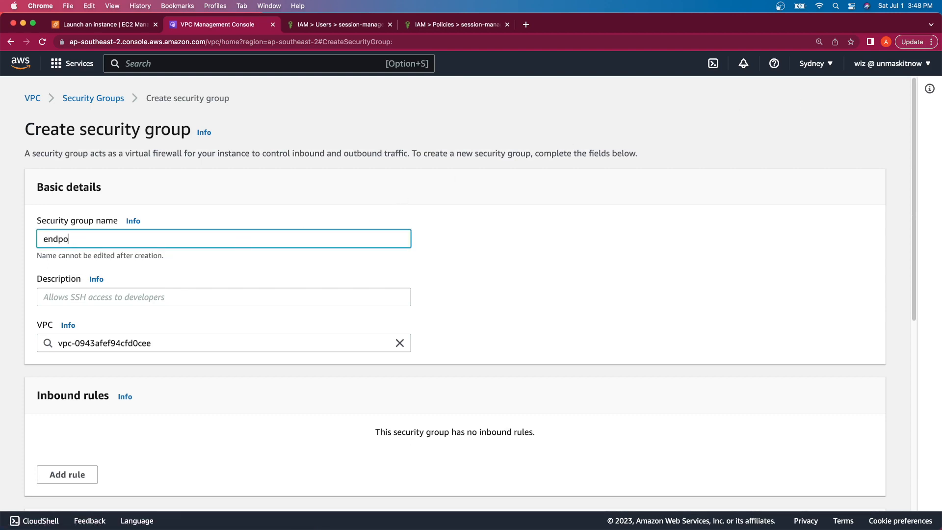
type("int-security-group")
triple_click(183, 239)
key("super+c")
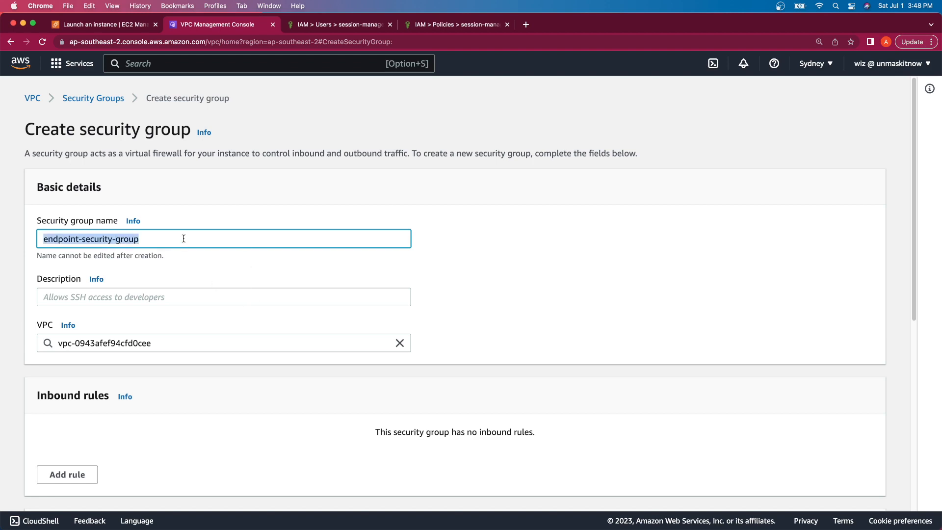
left_click(185, 294)
key("super+v")
left_click(255, 339)
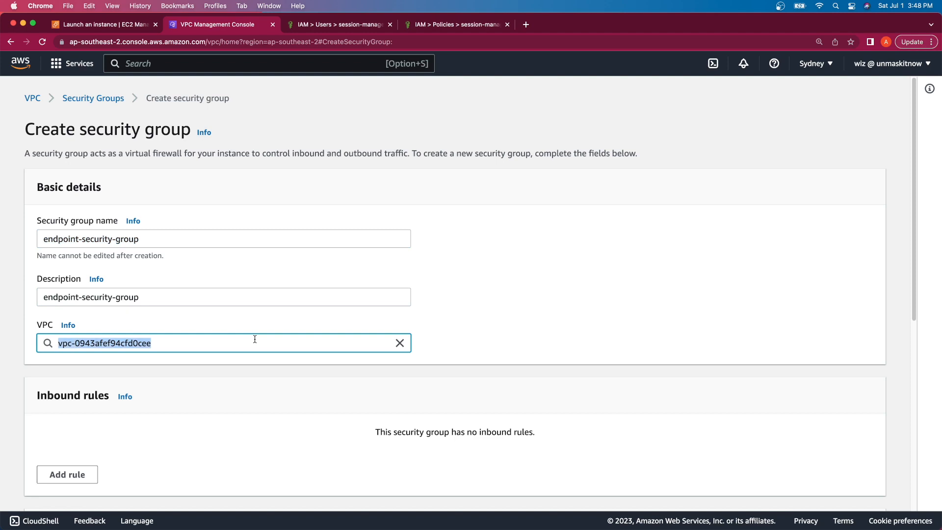
type("vpc")
left_click(245, 367)
scroll(331, 319, "down", 5)
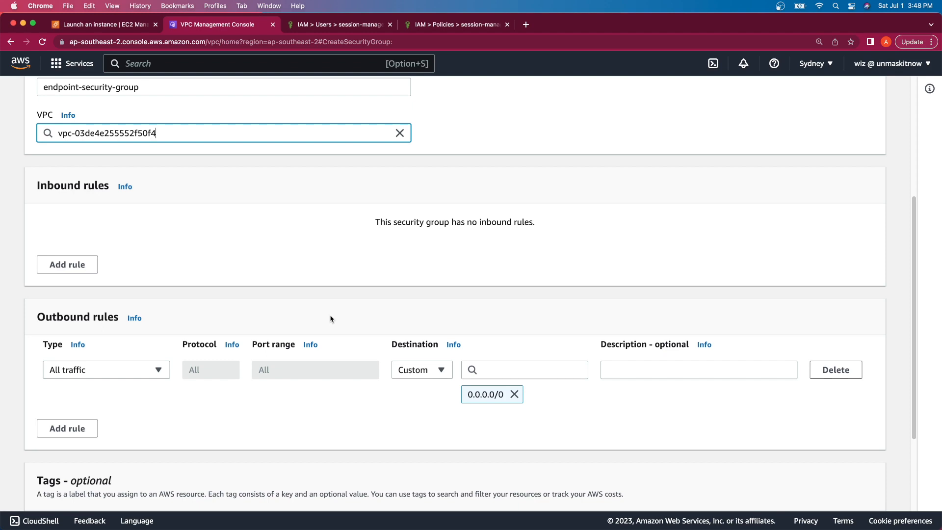
Step: Add an inbound HTTPS 443 rule sourced from the instance security group and create the group
left_click(73, 265)
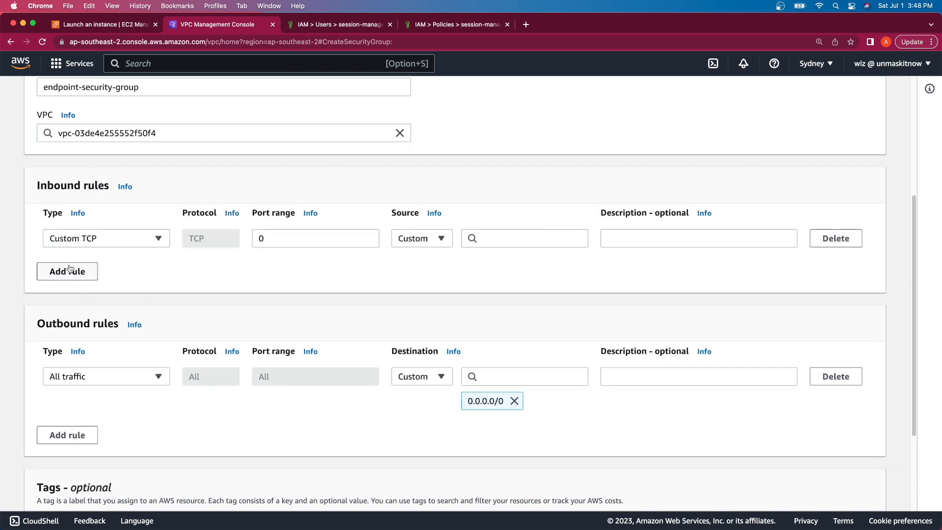
left_click(158, 239)
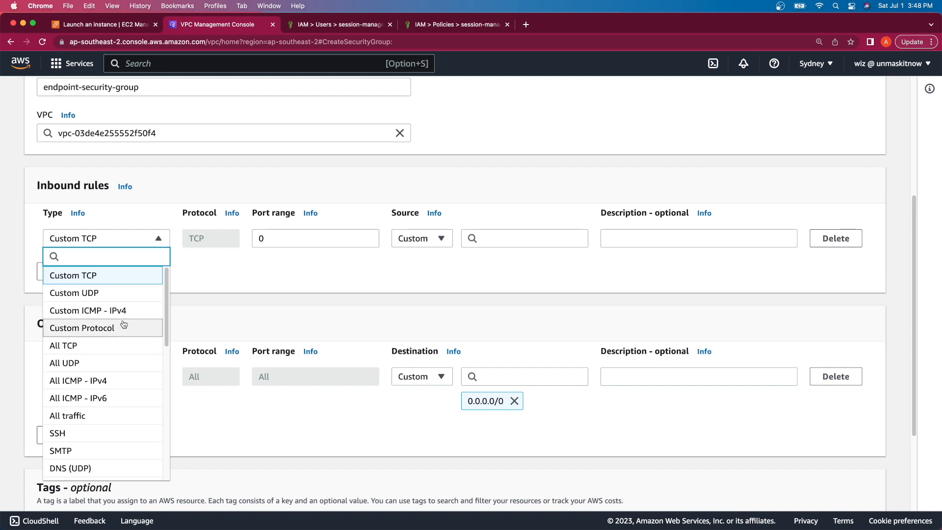
type("HTTP")
left_click(63, 288)
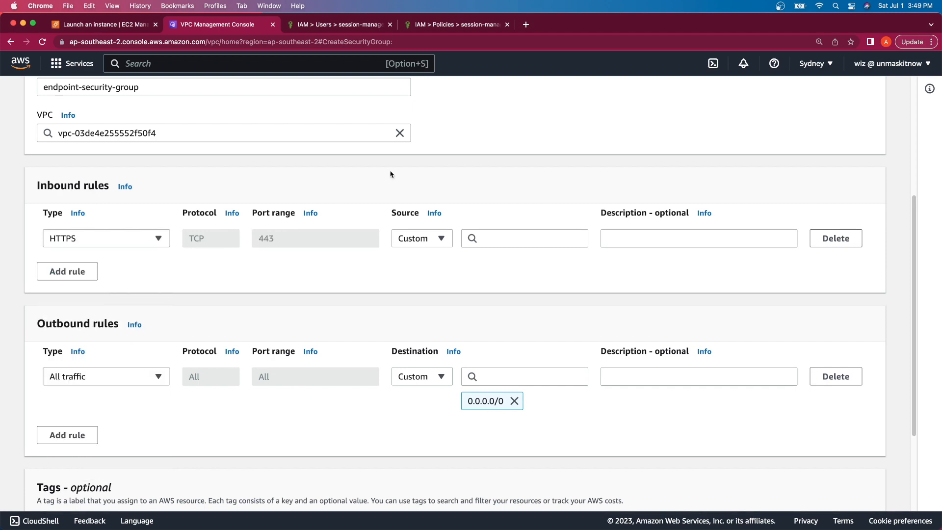
left_click(498, 233)
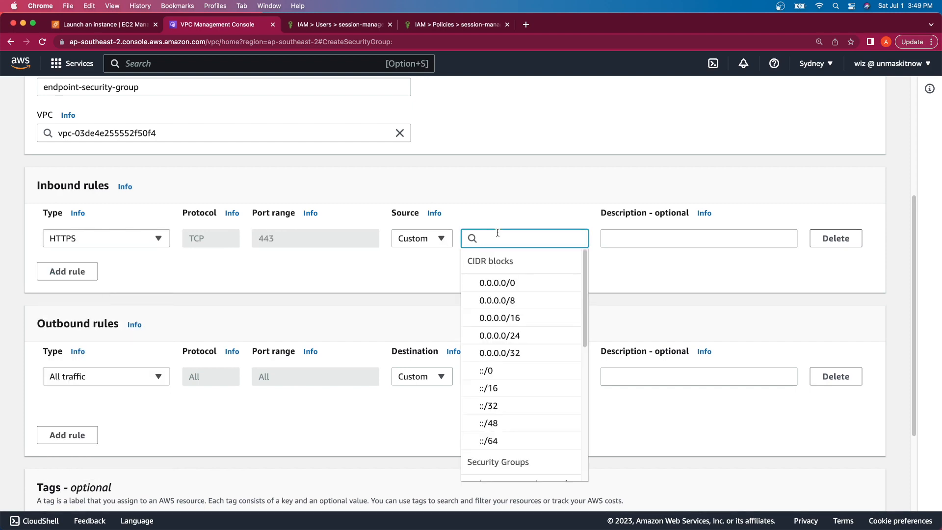
type("insta")
left_click(493, 287)
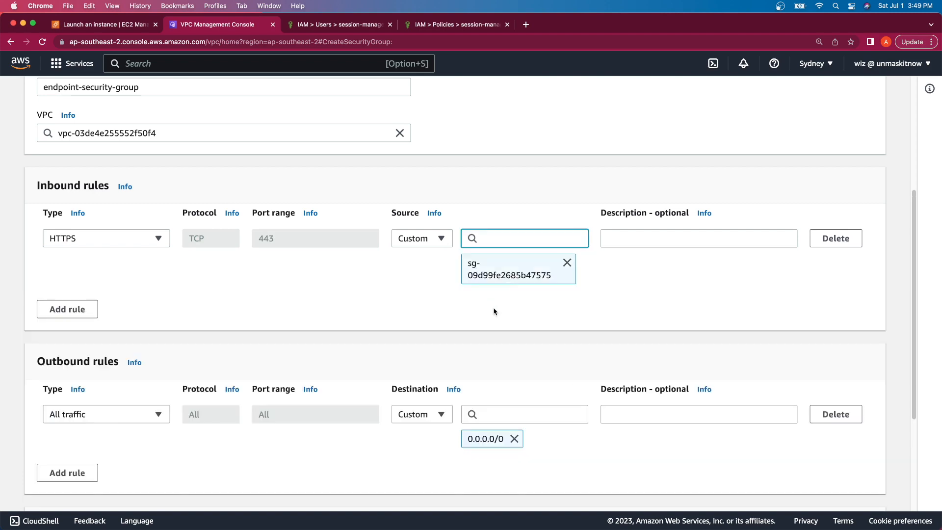
scroll(494, 311, "down", 3)
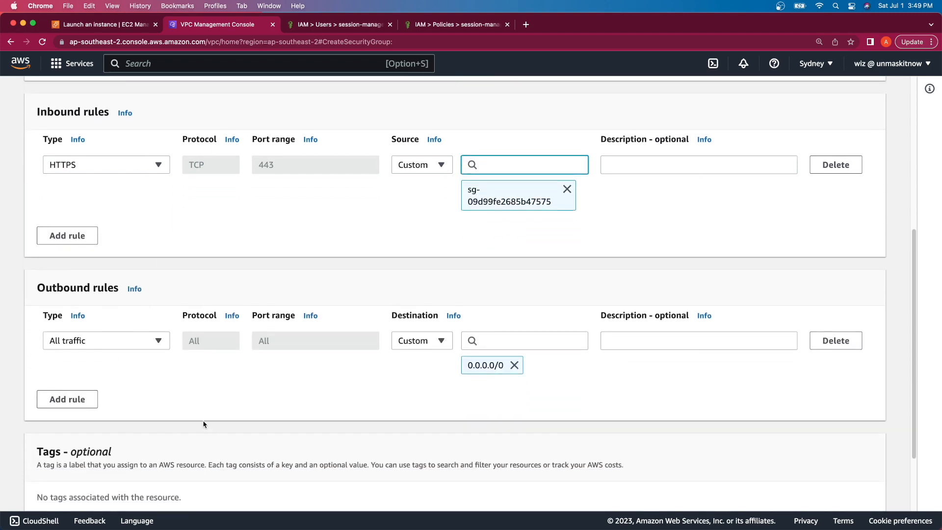
scroll(204, 425, "down", 4)
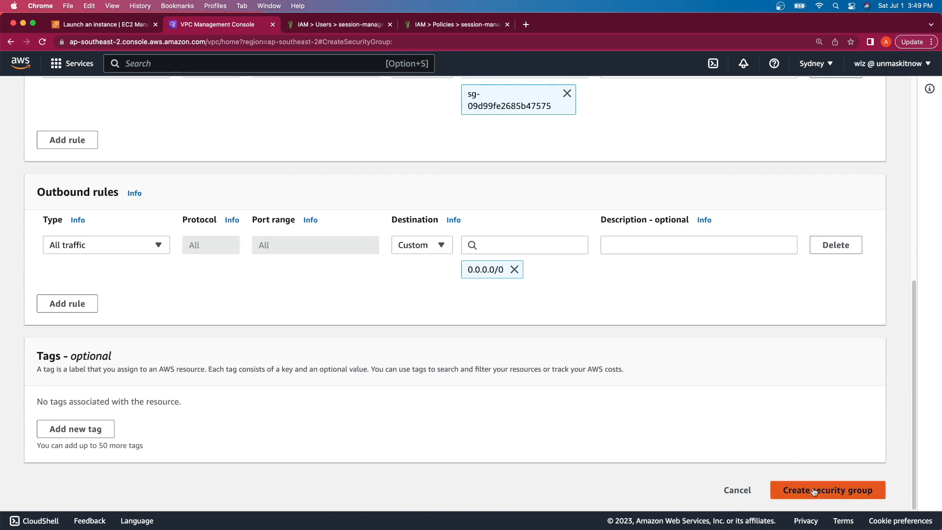
left_click(816, 490)
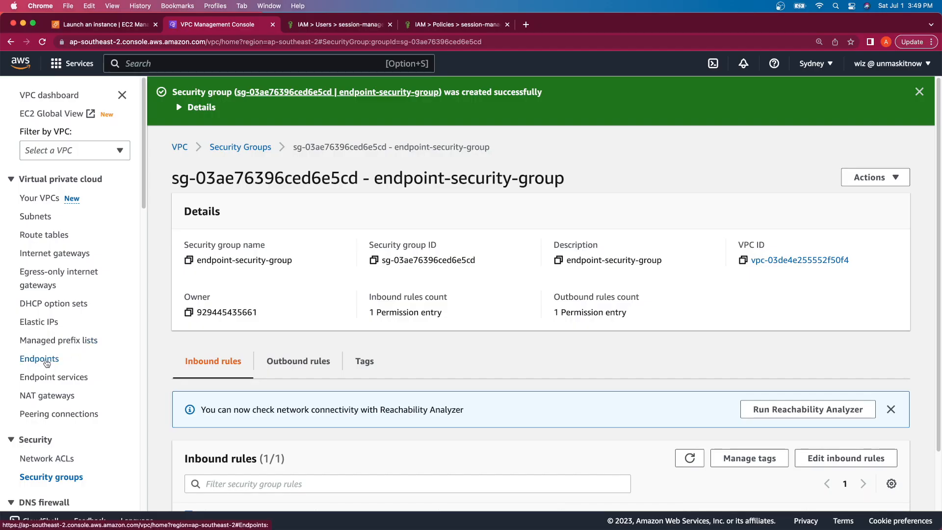
Step: Begin a new VPC endpoint and select the com.amazonaws.ap-southeast-2.ssm service
left_click(43, 359)
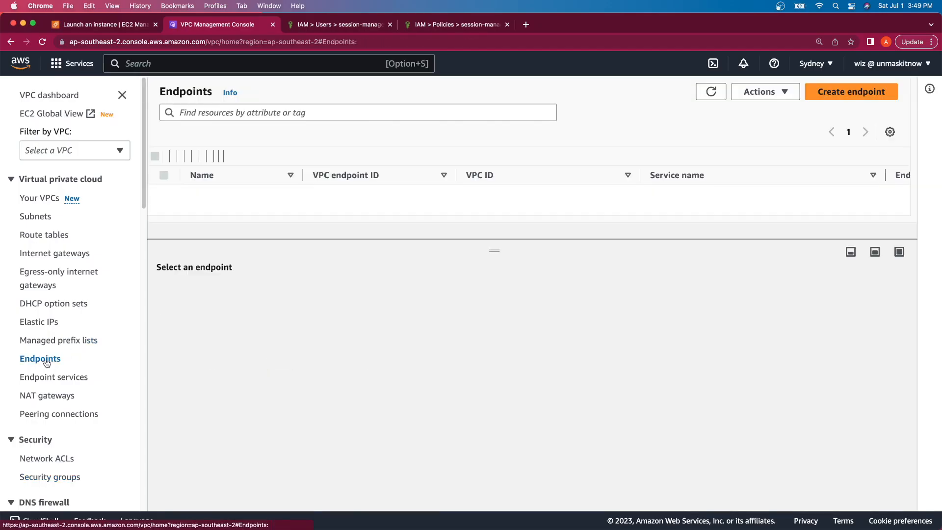
left_click(852, 93)
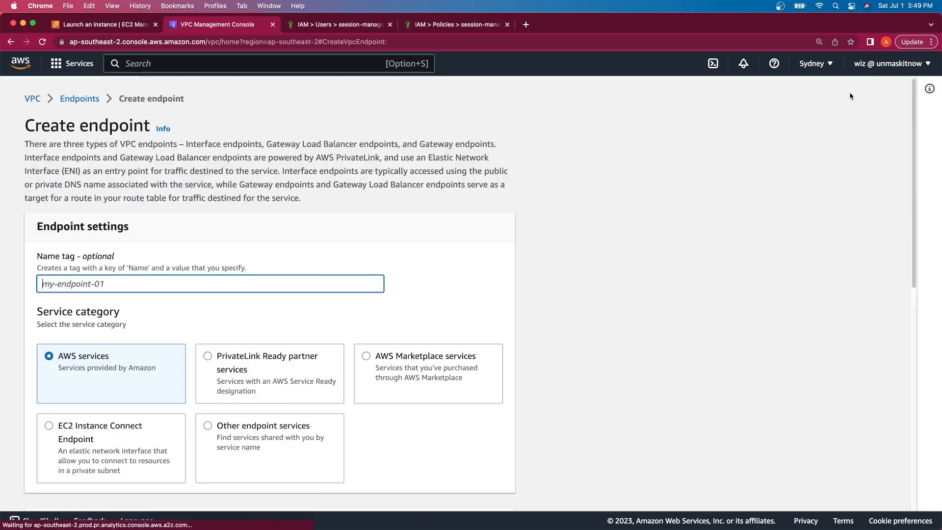
scroll(308, 254, "down", 1)
scroll(308, 254, "down", 2)
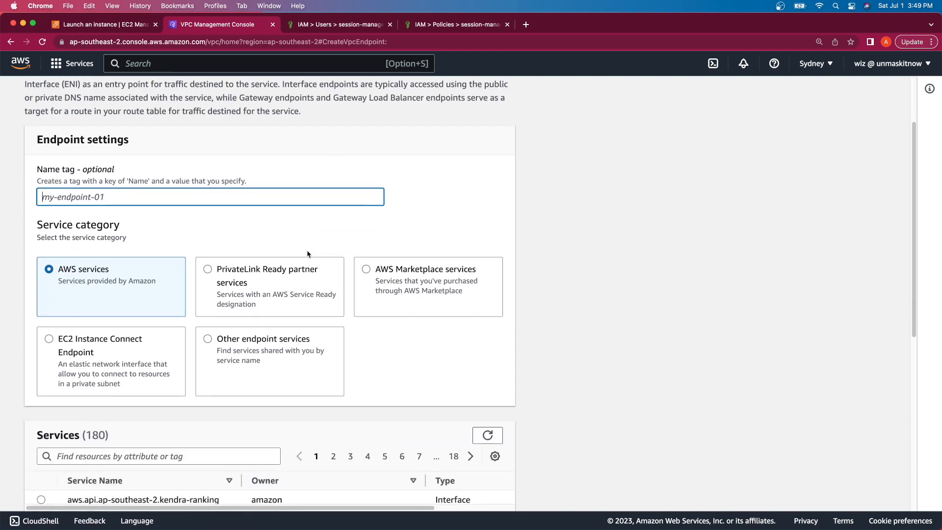
scroll(309, 254, "up", 1)
type("ssm")
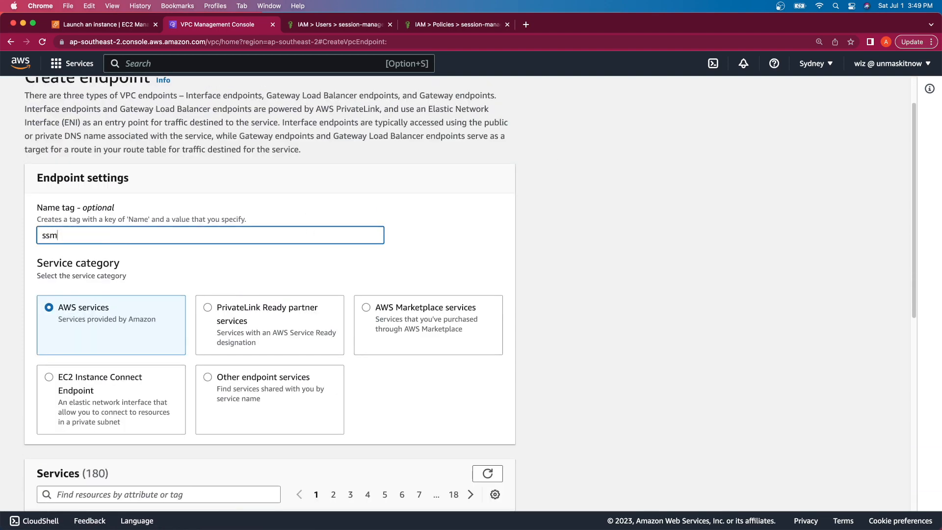
scroll(133, 303, "down", 5)
left_click(132, 347)
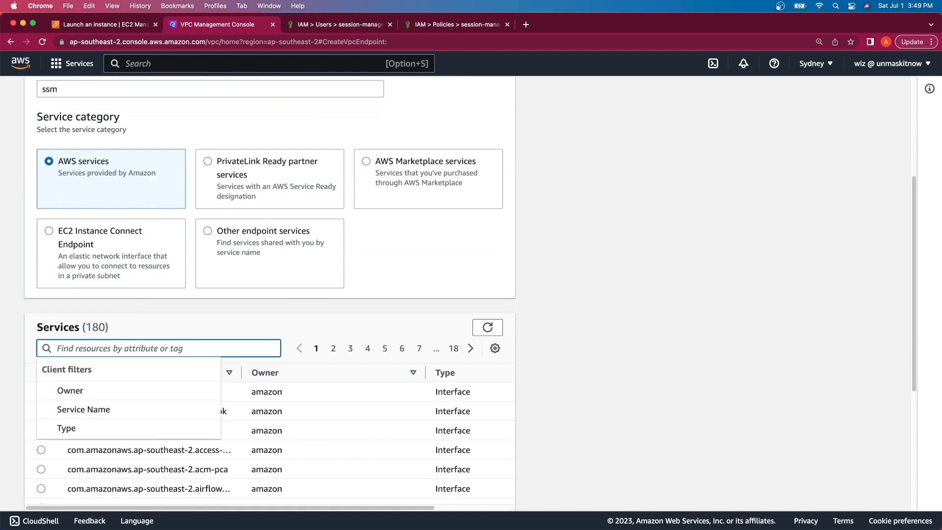
type("ssm")
key("Return")
scroll(195, 362, "down", 3)
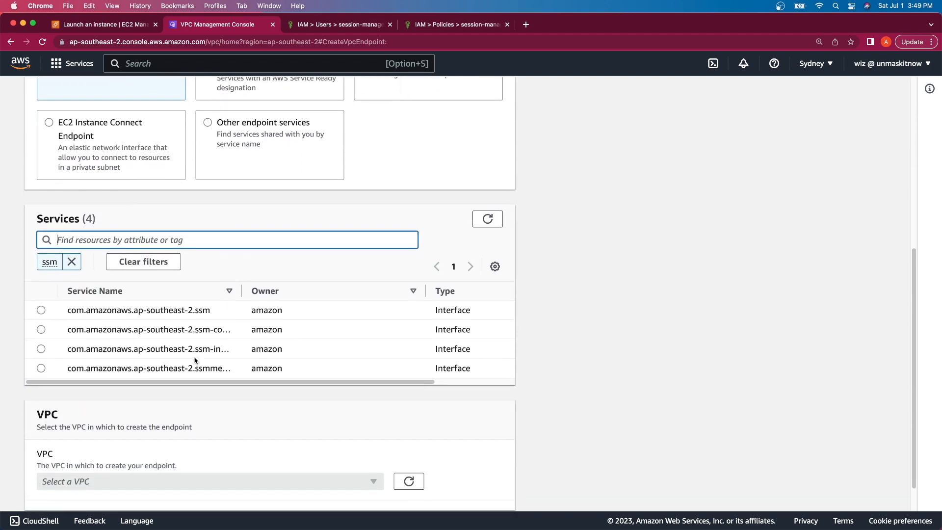
left_click(40, 310)
Step: Place it in session-manager-vpc-vpc using the private subnets in ap-southeast-2a and ap-southeast-2b
scroll(270, 410, "down", 2)
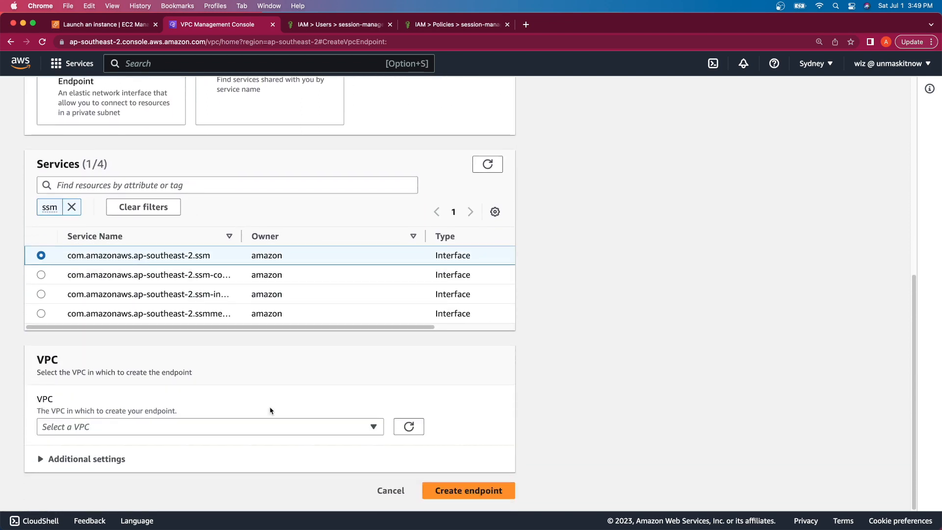
left_click(292, 426)
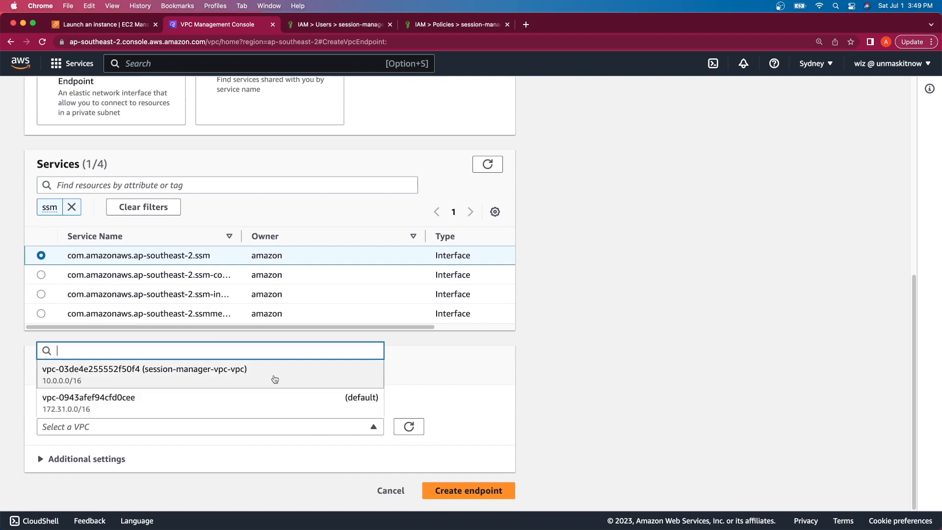
left_click(272, 376)
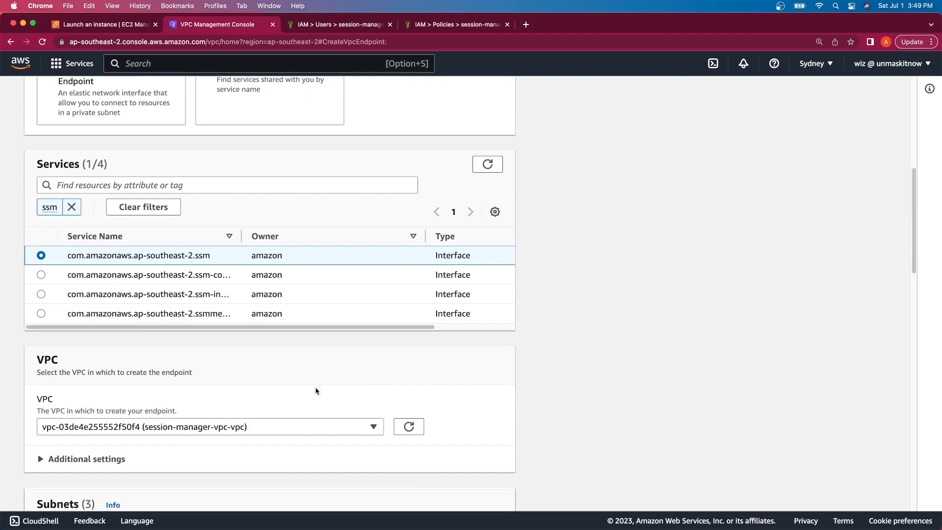
scroll(317, 390, "down", 4)
scroll(316, 390, "down", 3)
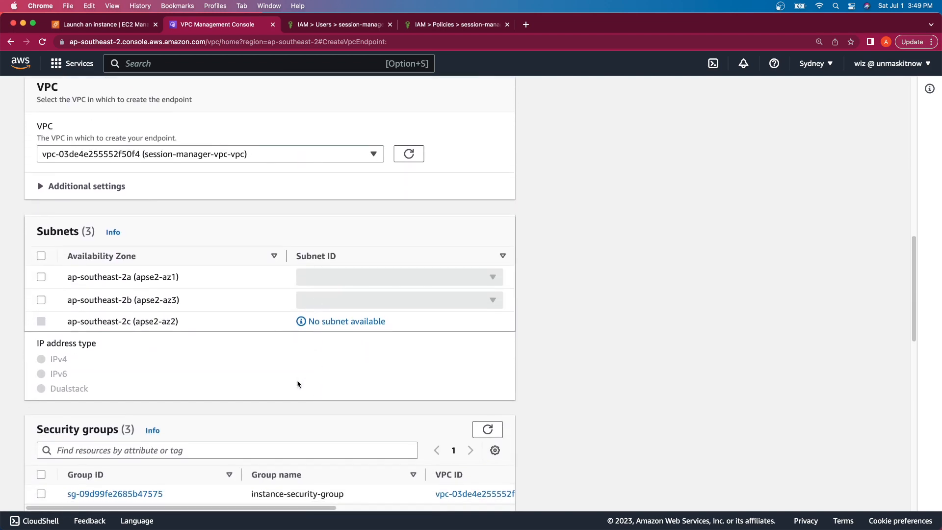
left_click(41, 277)
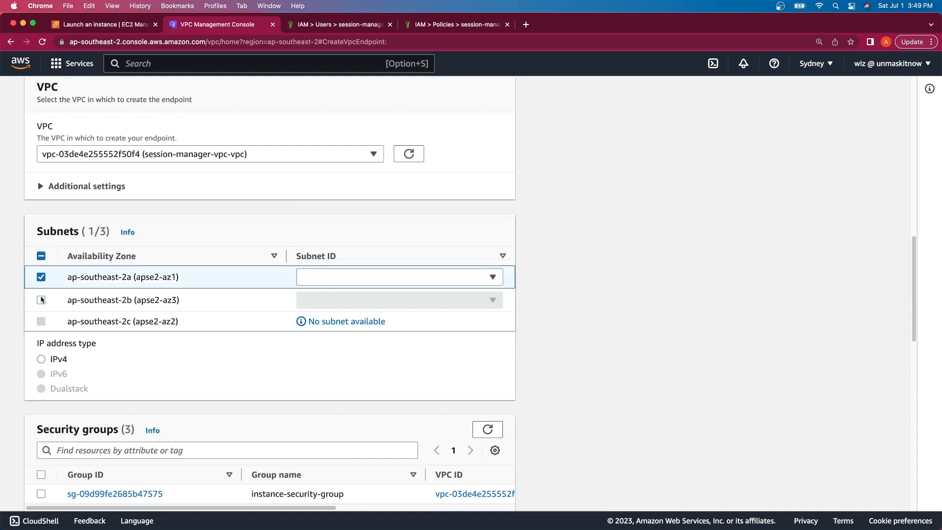
left_click(41, 300)
left_click(370, 278)
left_click(373, 296)
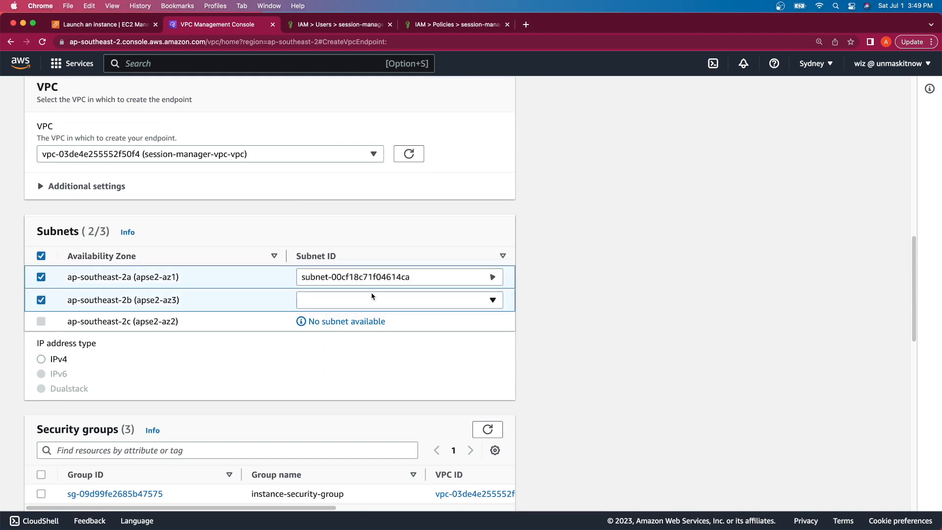
left_click(371, 300)
left_click(370, 320)
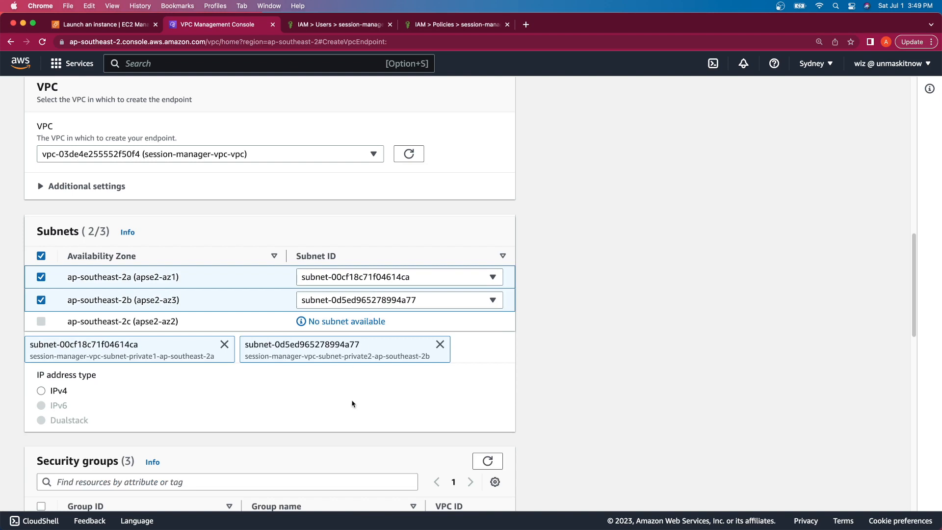
Step: Attach endpoint-security-group and create the ssm endpoint
scroll(352, 404, "down", 5)
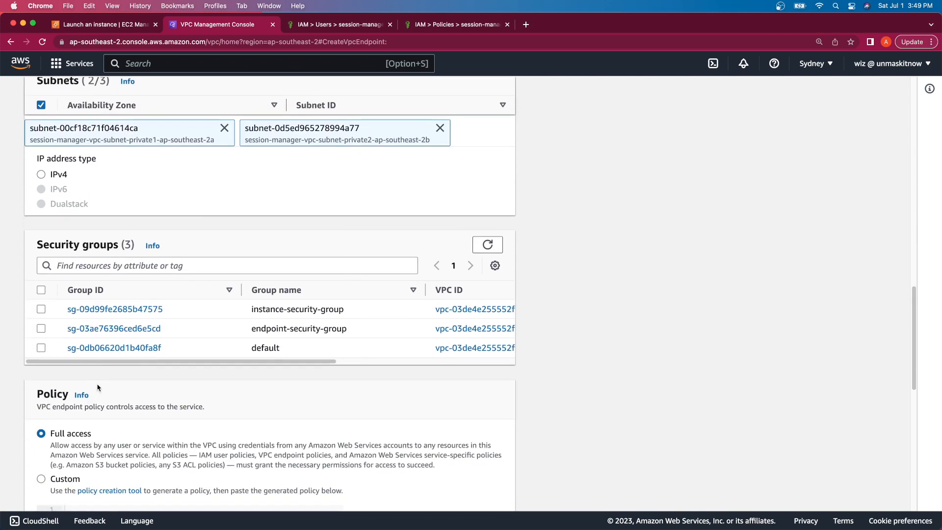
left_click(41, 329)
scroll(177, 405, "down", 8)
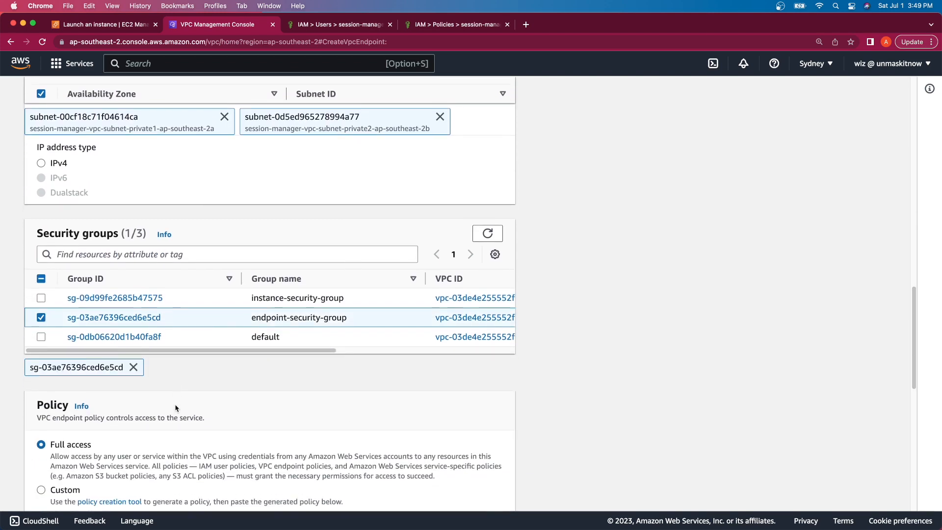
scroll(175, 407, "up", 2)
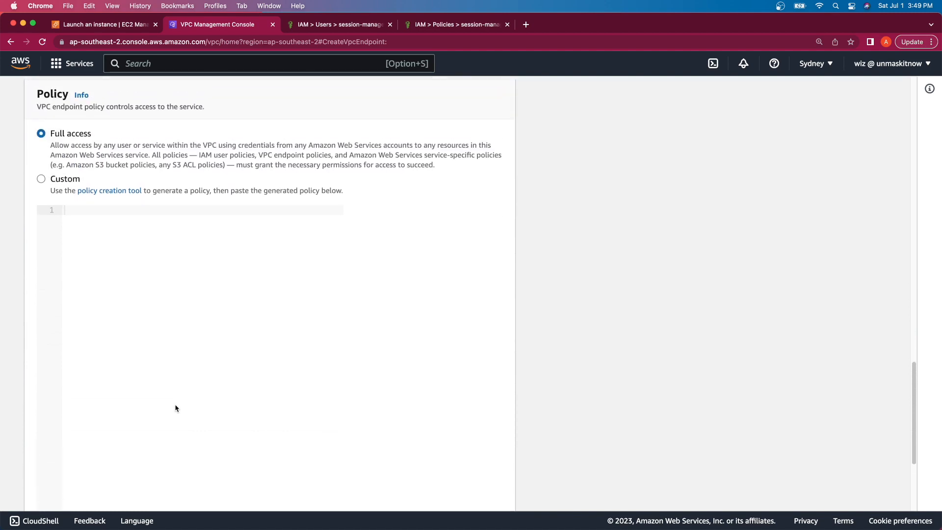
scroll(174, 405, "down", 5)
left_click(482, 492)
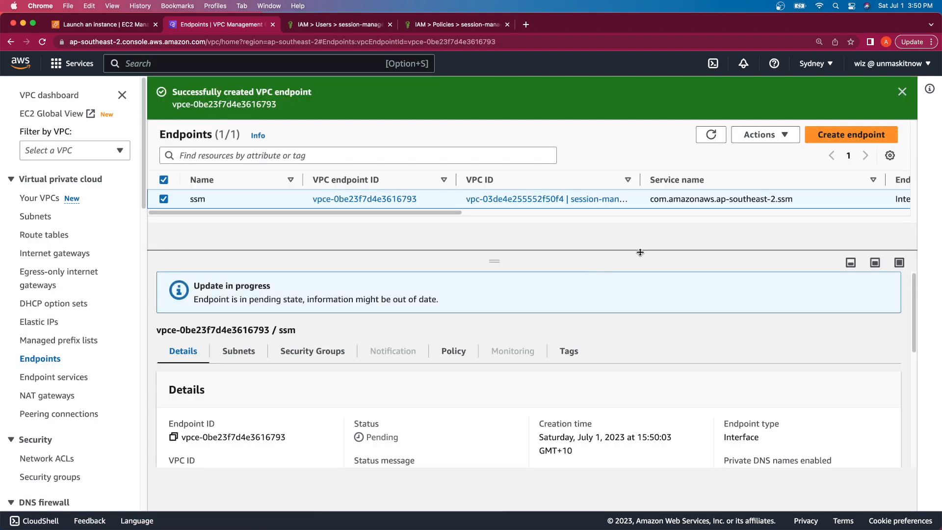
Step: Start another endpoint named ssmmessages and select the ssmmessages service
left_click(868, 134)
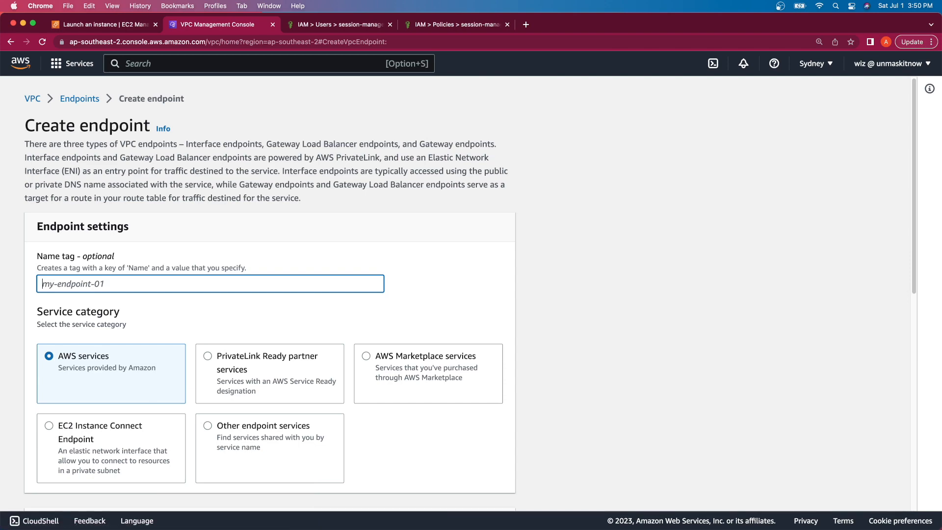
type("ssmmessages")
scroll(299, 283, "down", 5)
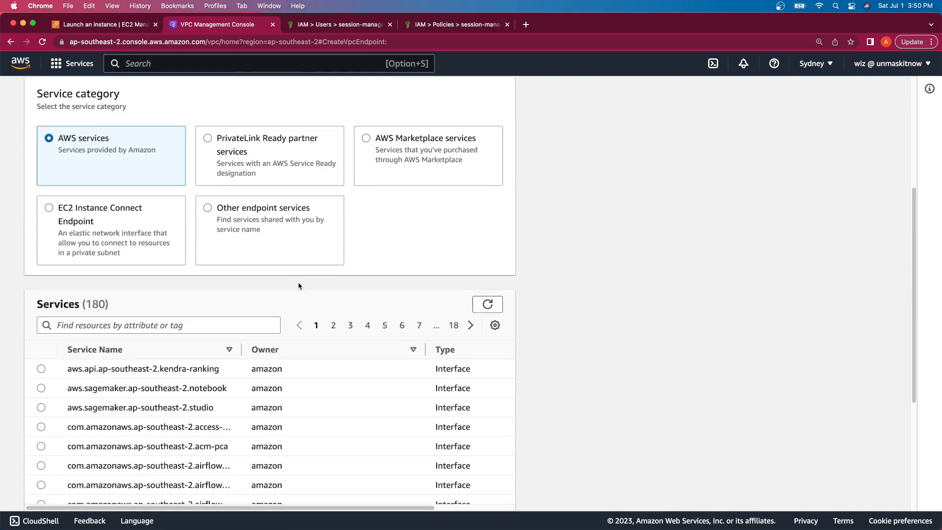
left_click(123, 320)
type("ssm")
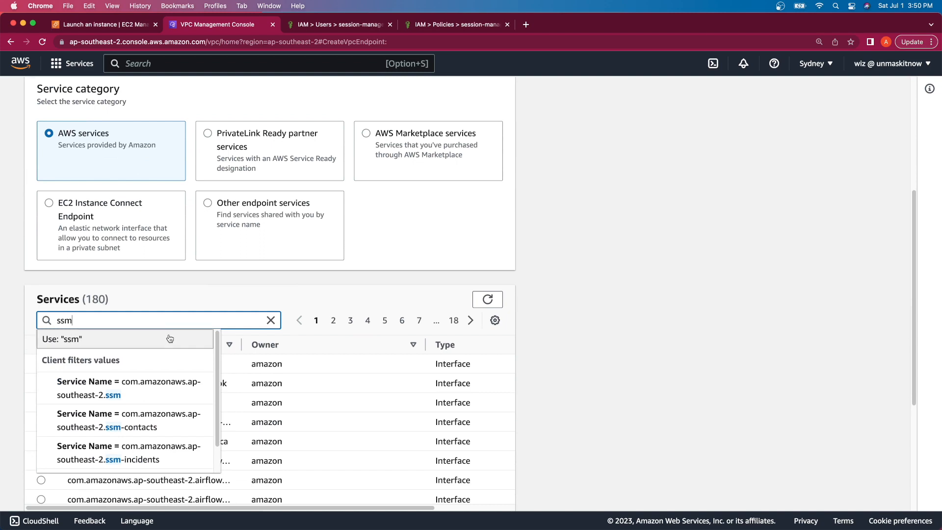
type("mess")
key("Down")
key("Down")
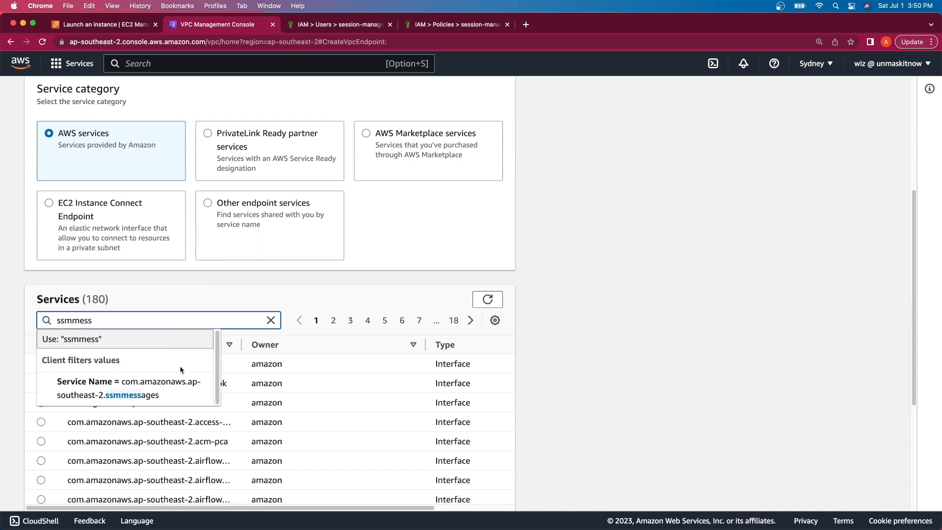
key("Return")
Step: Put it in session-manager-vpc-vpc with the private subnets in ap-southeast-2a and 2b
scroll(190, 355, "down", 1)
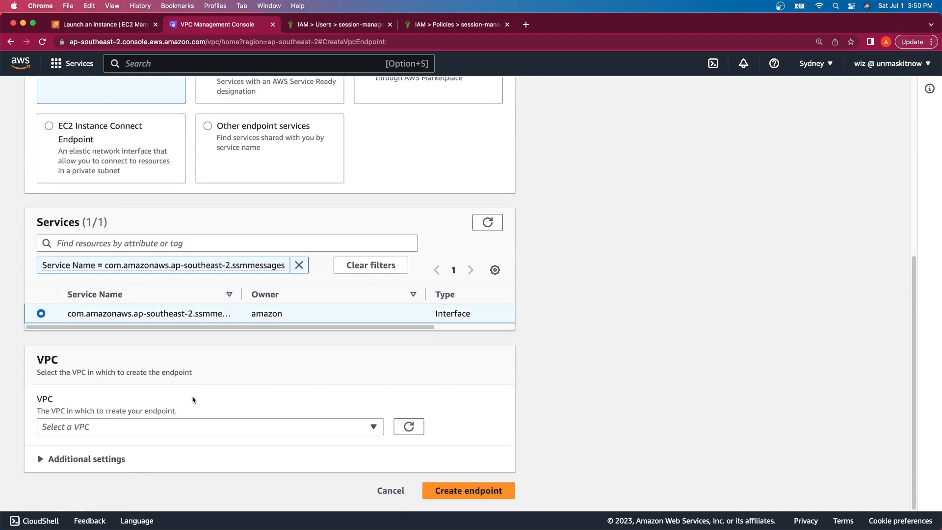
left_click(185, 427)
left_click(196, 381)
scroll(289, 391, "down", 6)
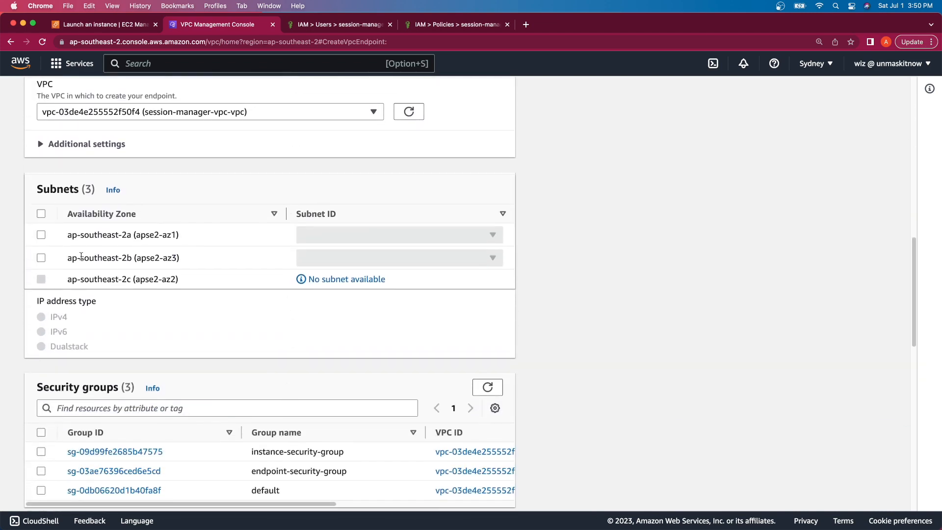
left_click(41, 214)
left_click(356, 235)
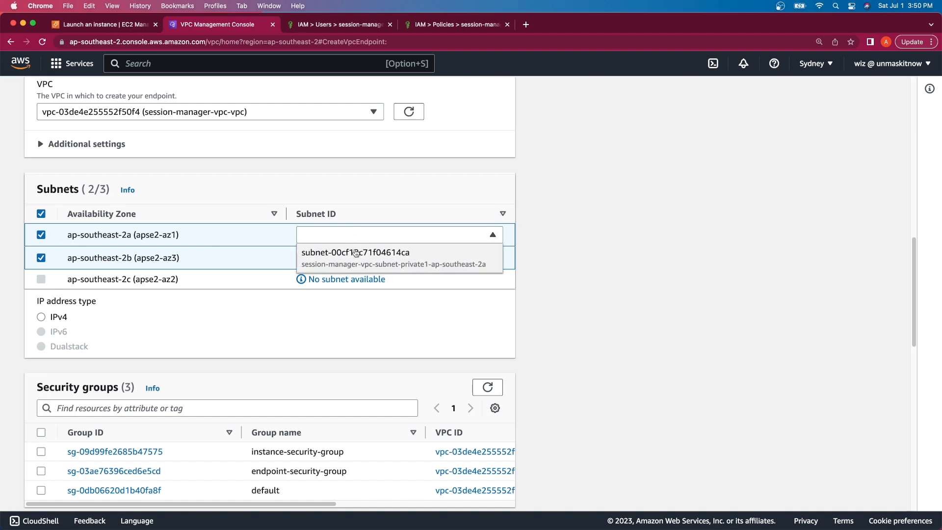
left_click(357, 249)
left_click(344, 257)
left_click(343, 273)
Step: Attach endpoint-security-group and create the ssmmessages endpoint
scroll(311, 363, "down", 5)
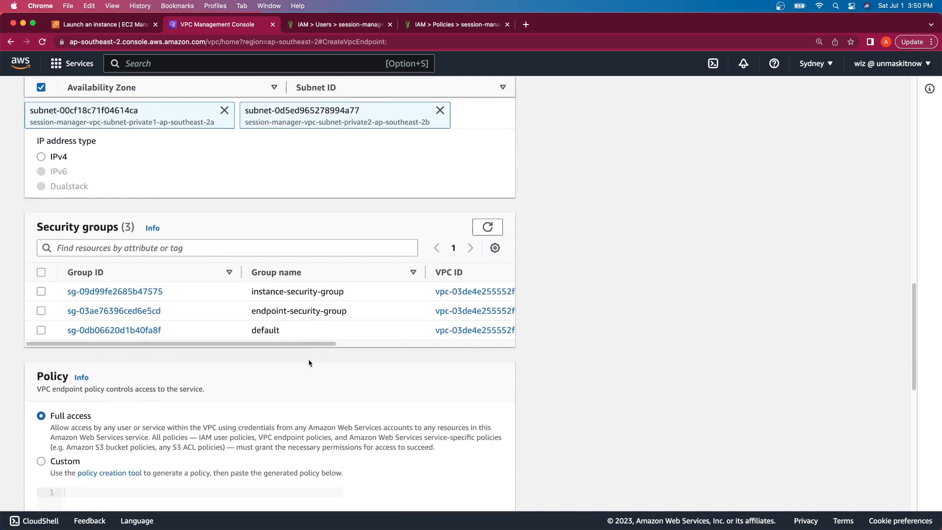
left_click(41, 282)
scroll(218, 368, "down", 4)
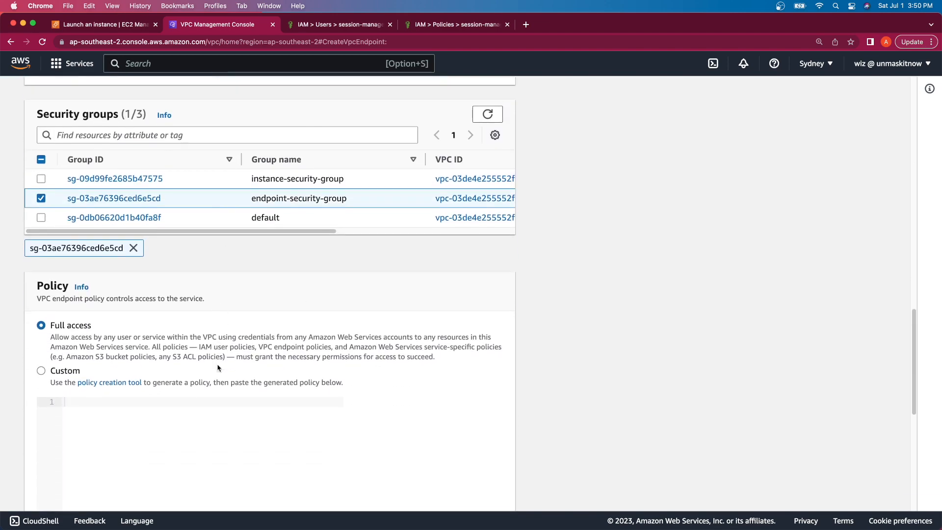
scroll(218, 368, "down", 1)
scroll(218, 368, "down", 6)
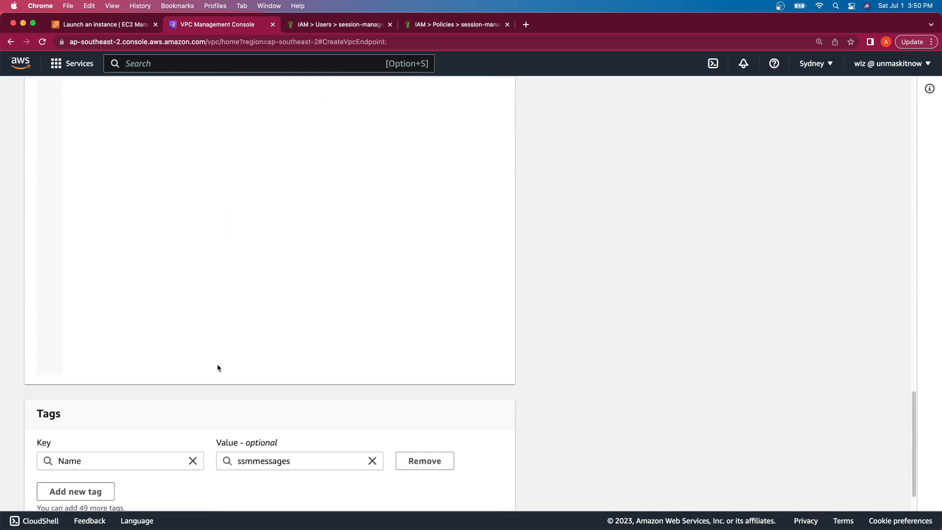
left_click(477, 487)
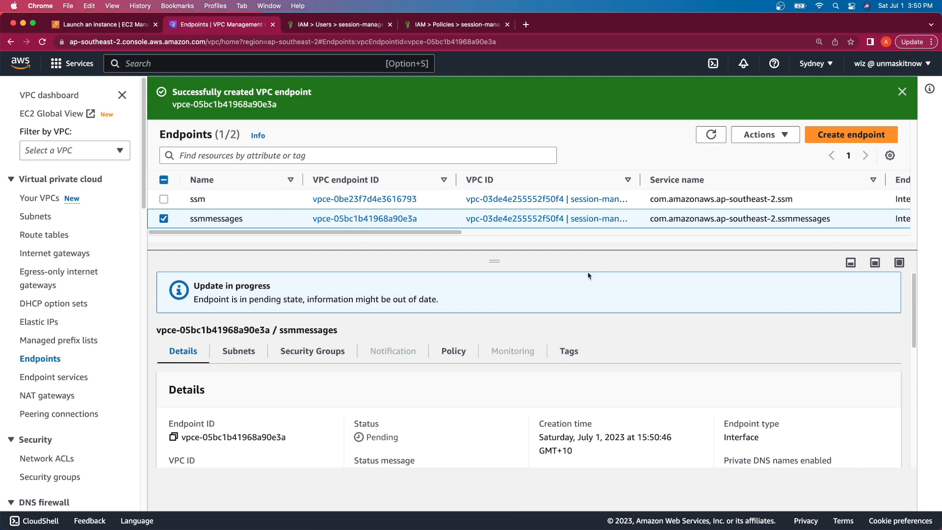
Step: Refresh the Endpoints list until ssm and ssmmessages show Available, then return to the Launch an instance tab
left_click(712, 135)
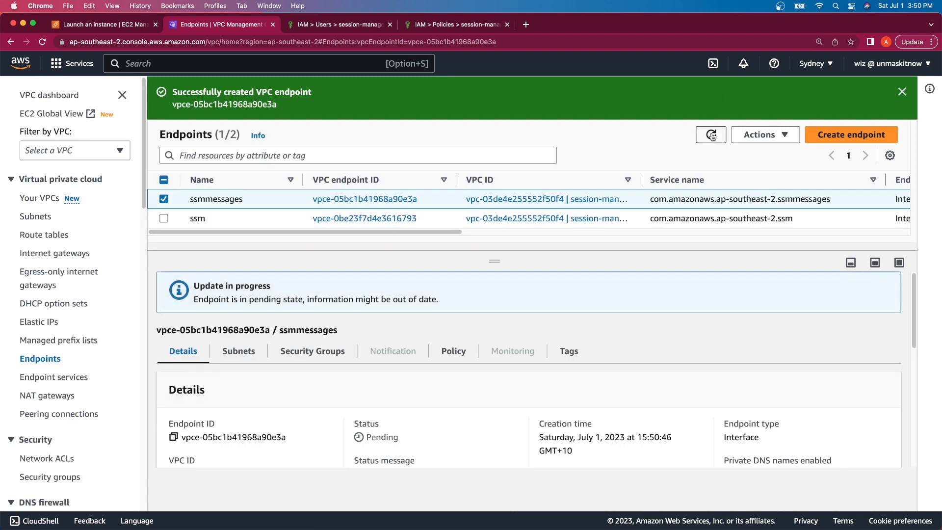
scroll(715, 135, "right", 10)
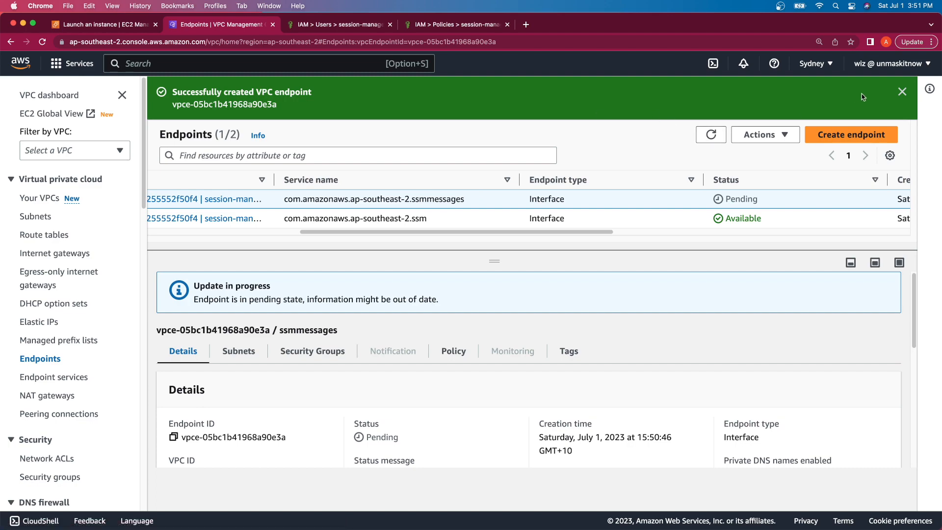
left_click(902, 100)
left_click(710, 92)
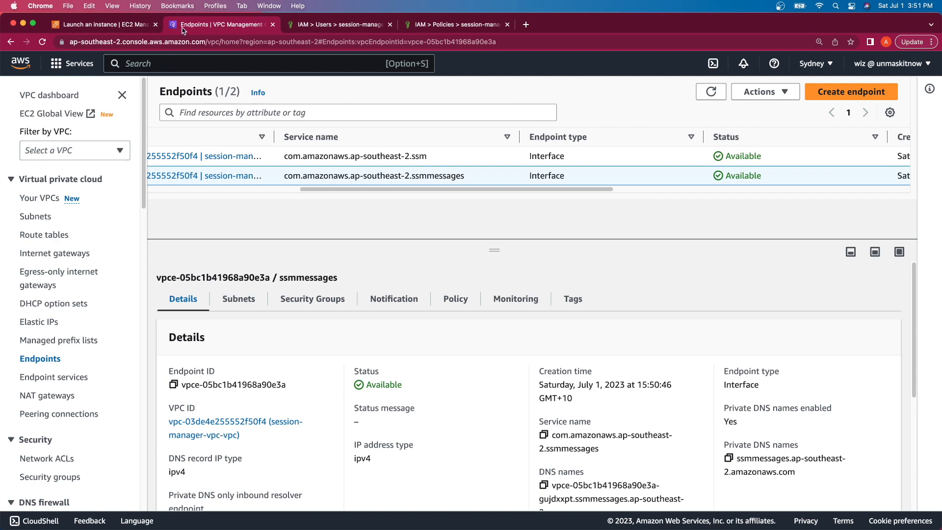
left_click(147, 25)
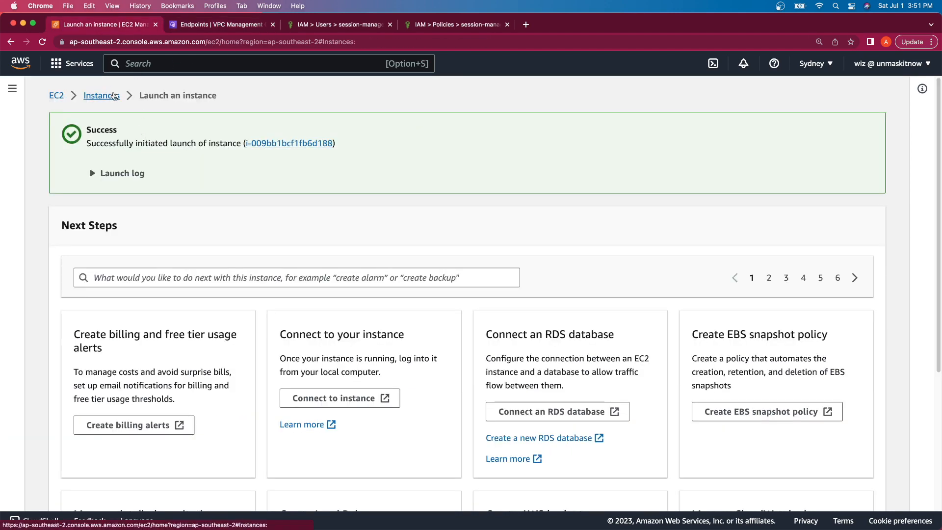
Step: Select Windows Server in the Instances list, review its Session Manager connect page, and cancel
left_click(109, 92)
left_click(220, 155)
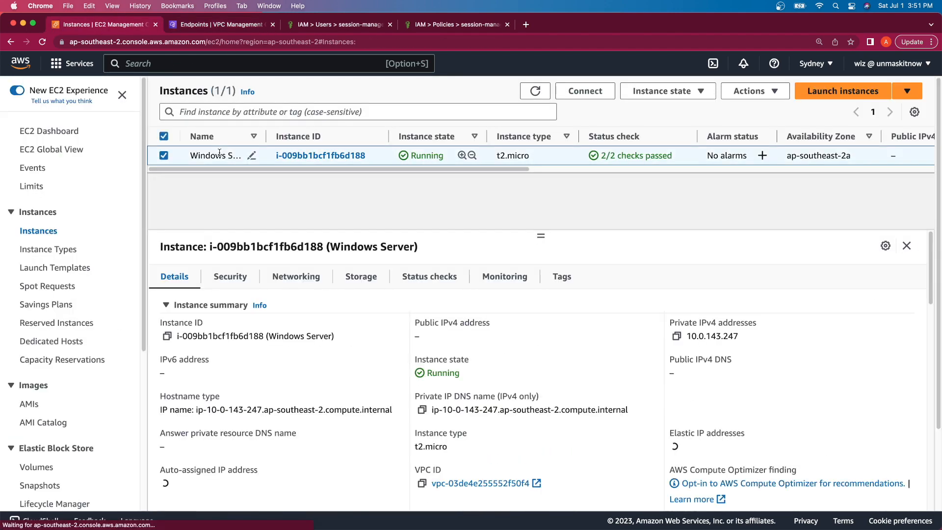
left_click(578, 90)
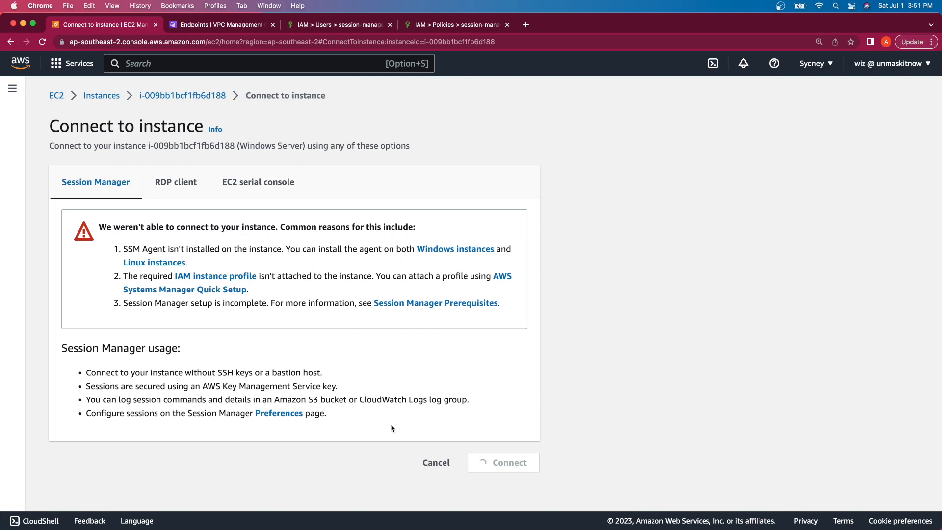
left_click(424, 464)
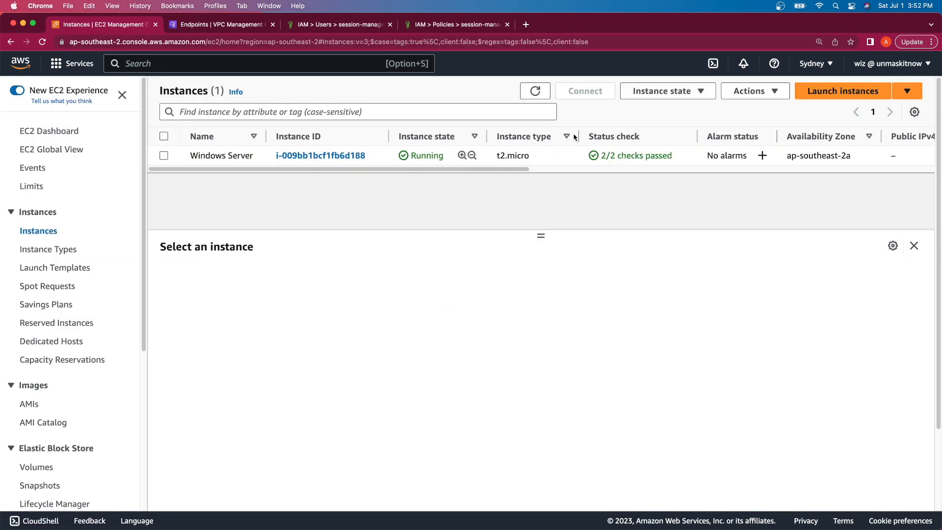
Step: Reboot the Windows Server instance and refresh the instance list
left_click(680, 92)
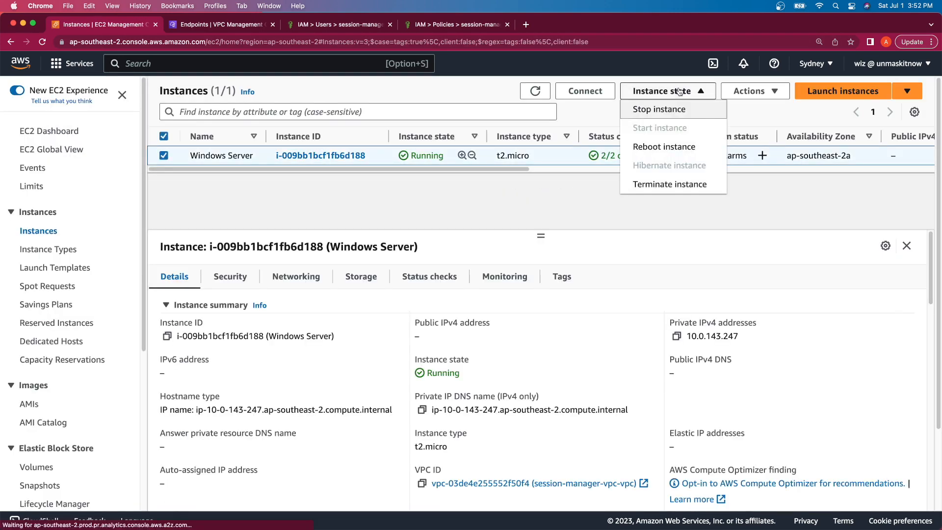
left_click(680, 148)
left_click(682, 350)
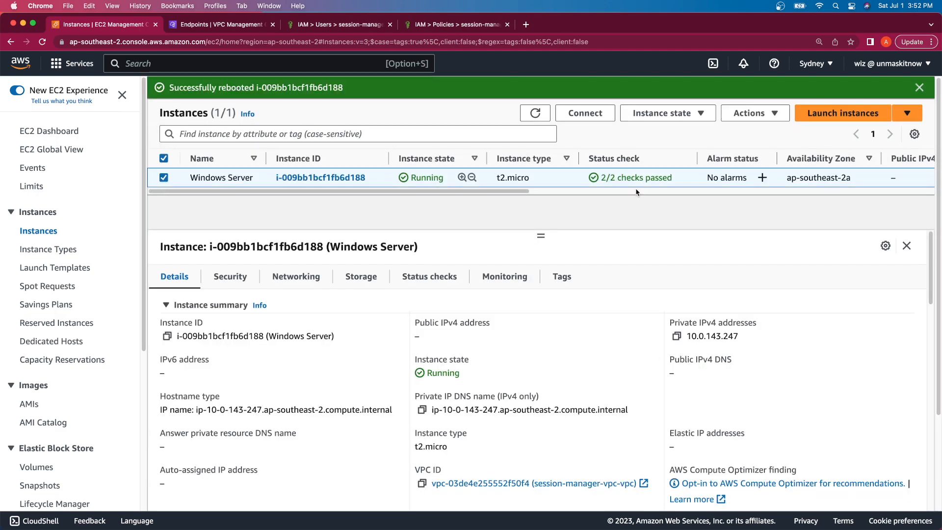
left_click(532, 114)
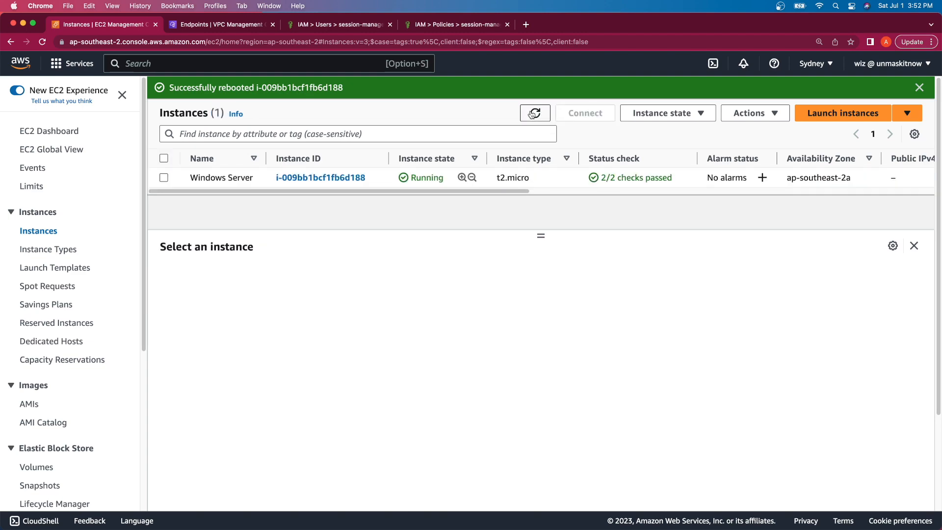
Step: Get an instance screenshot of Windows Server showing the lock screen, then return to the list
left_click(548, 179)
left_click(751, 113)
mouse_move(764, 263)
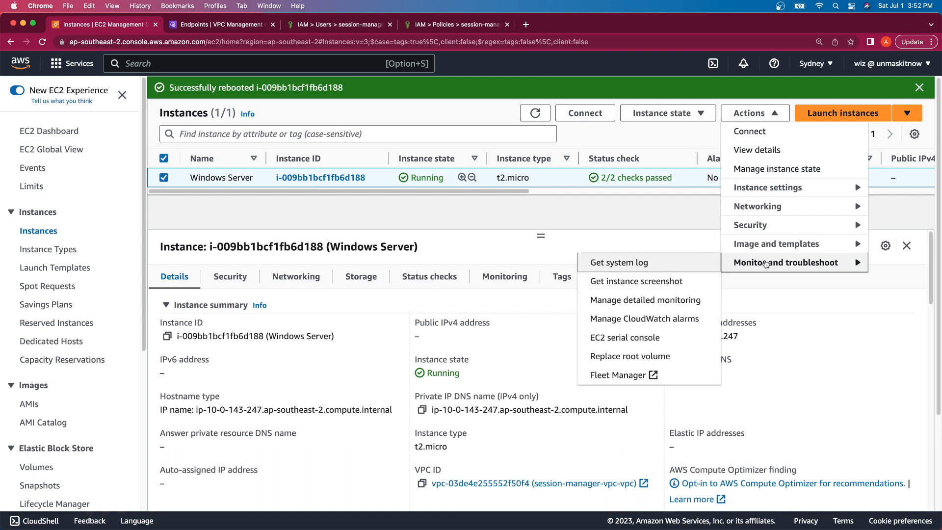
left_click(675, 288)
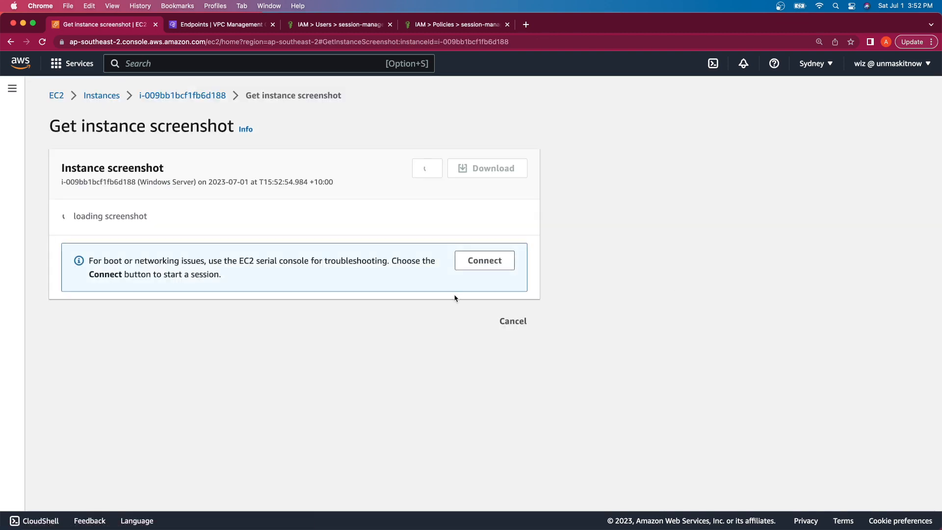
scroll(434, 317, "down", 5)
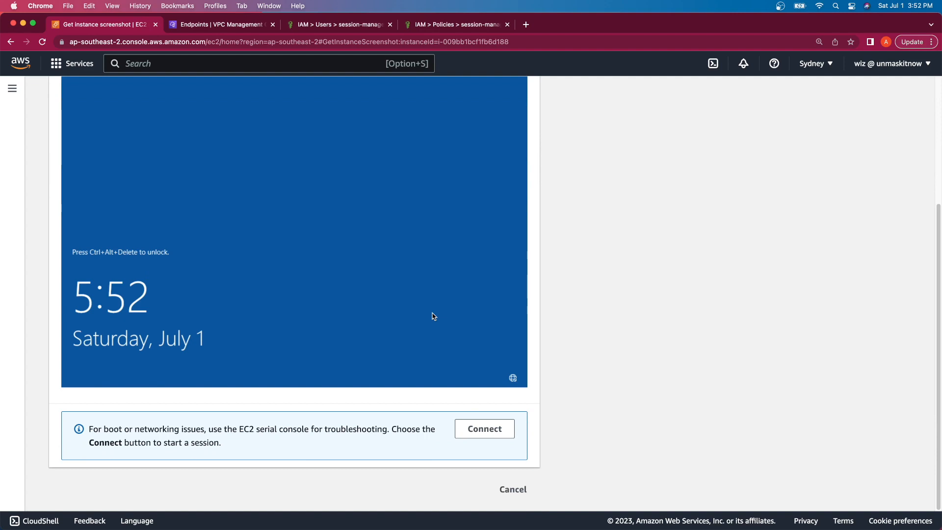
left_click(522, 489)
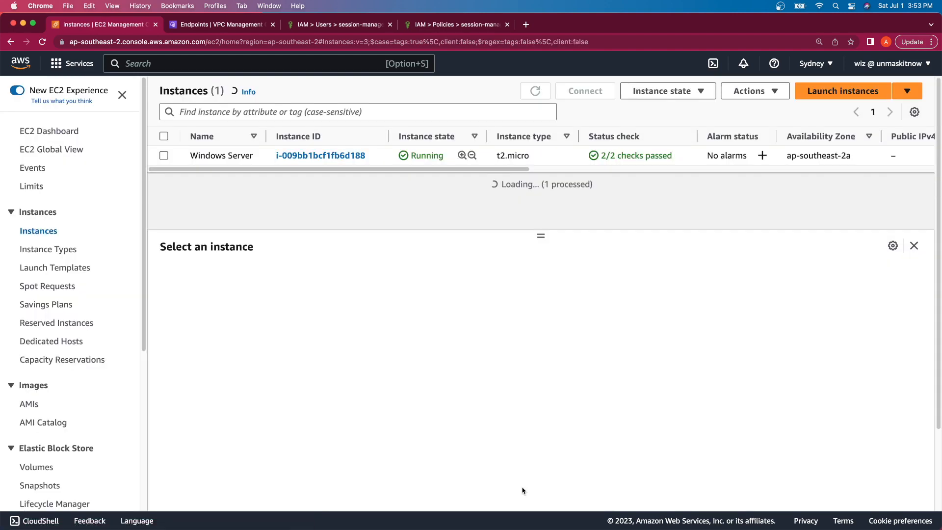
Step: Refresh the Instances list, select Windows Server, and open its Connect page
left_click(535, 91)
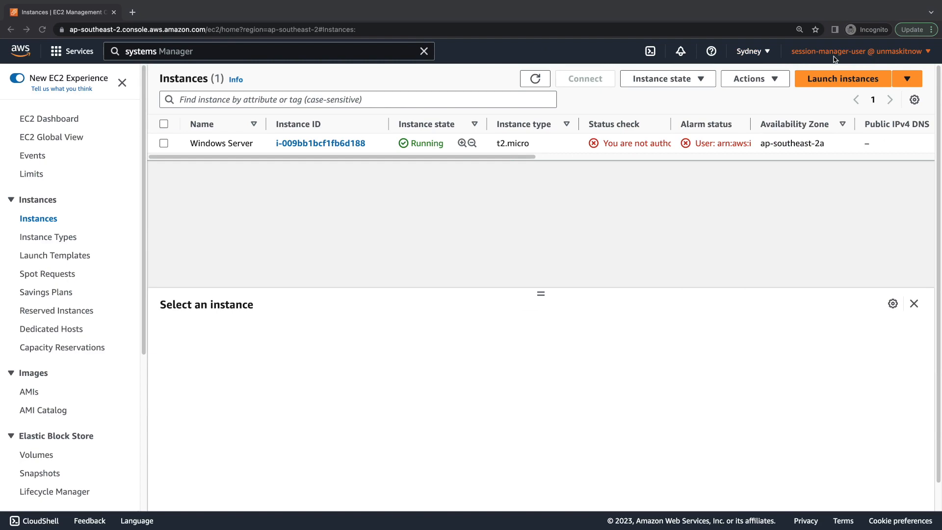
left_click(376, 145)
left_click(579, 80)
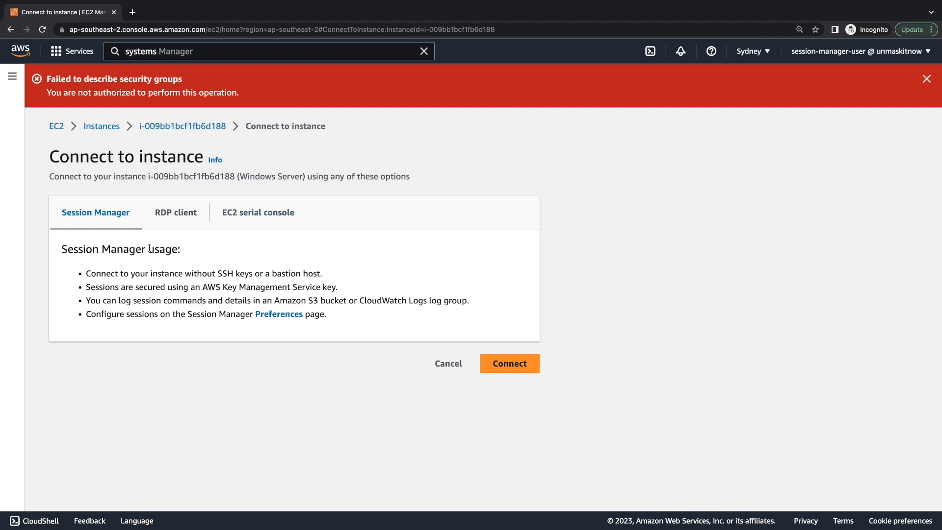
Step: Start a Session Manager session on Windows Server and inspect its instance and session IDs
left_click(510, 364)
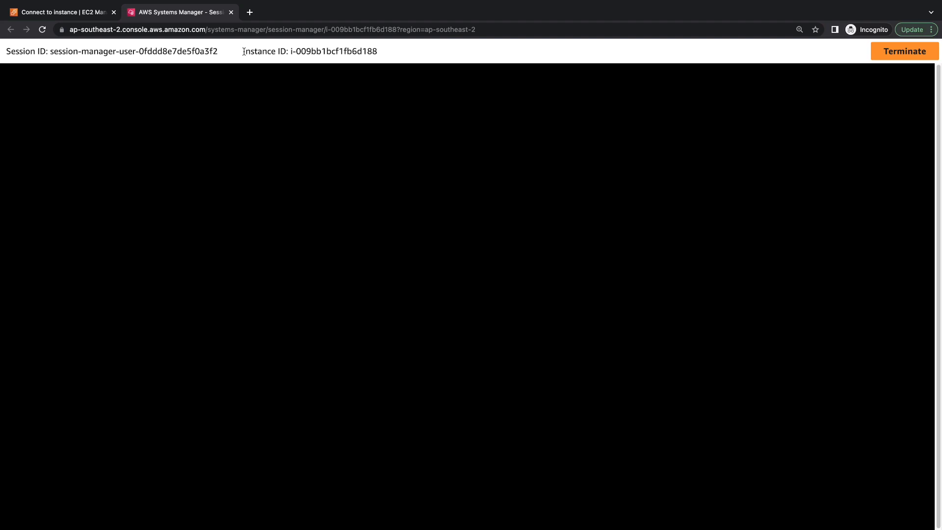
left_click_drag(244, 52, 411, 50)
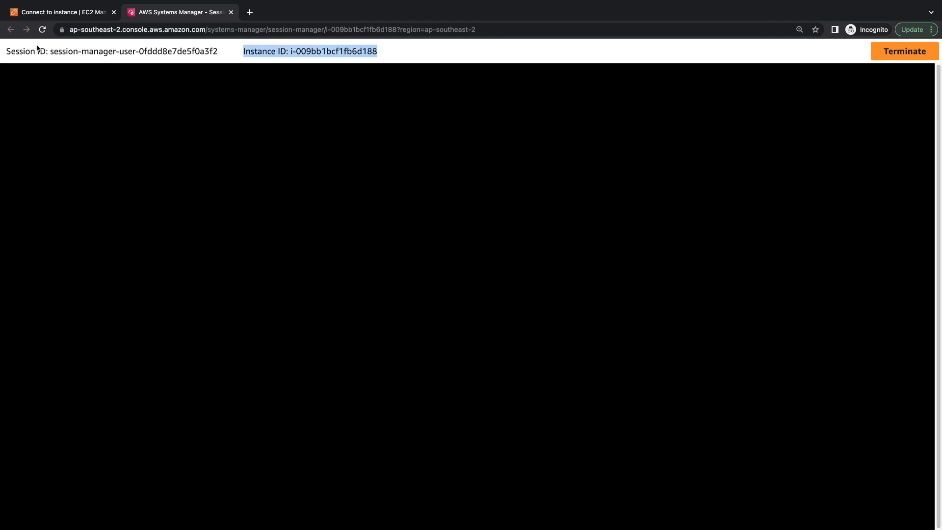
left_click_drag(50, 50, 135, 50)
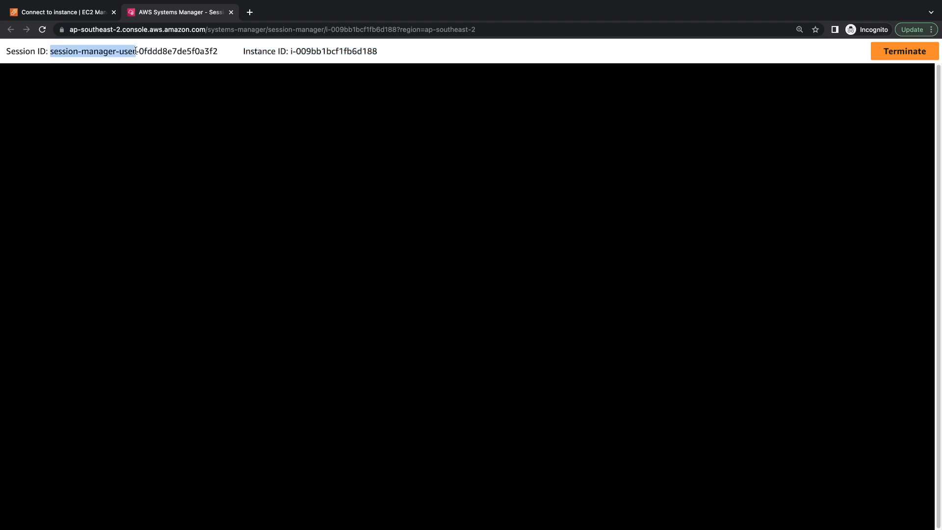
double_click(157, 52)
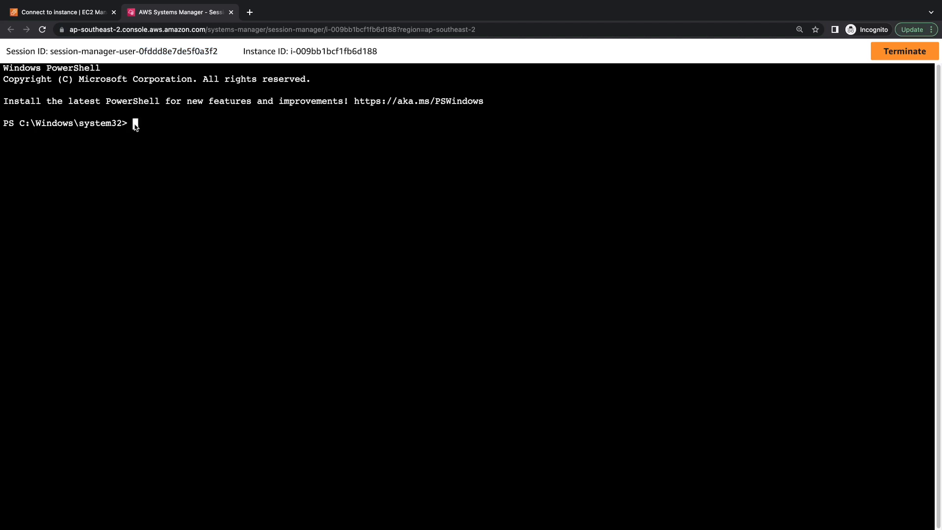
Step: Run hostname, confirming EC2AMAZ-OH1EHCM, then terminate the session
type("hostname")
key("Return")
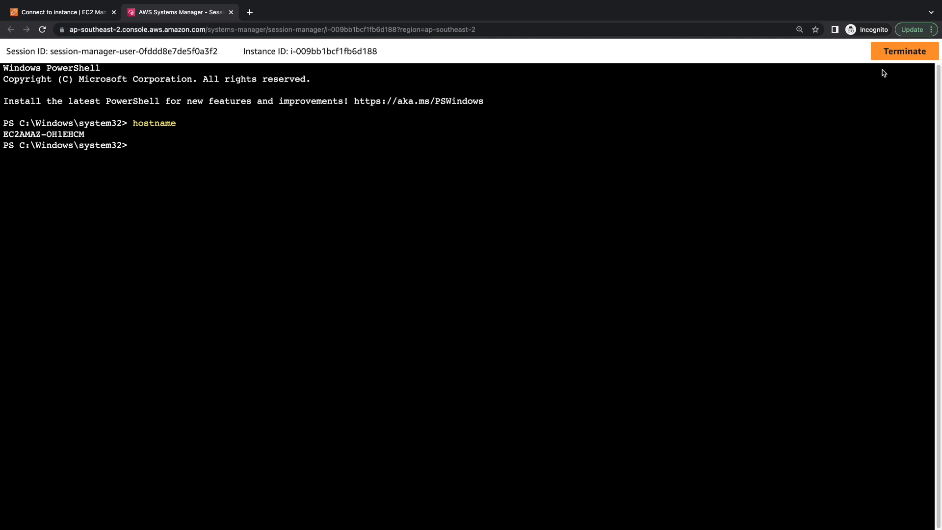
left_click(901, 52)
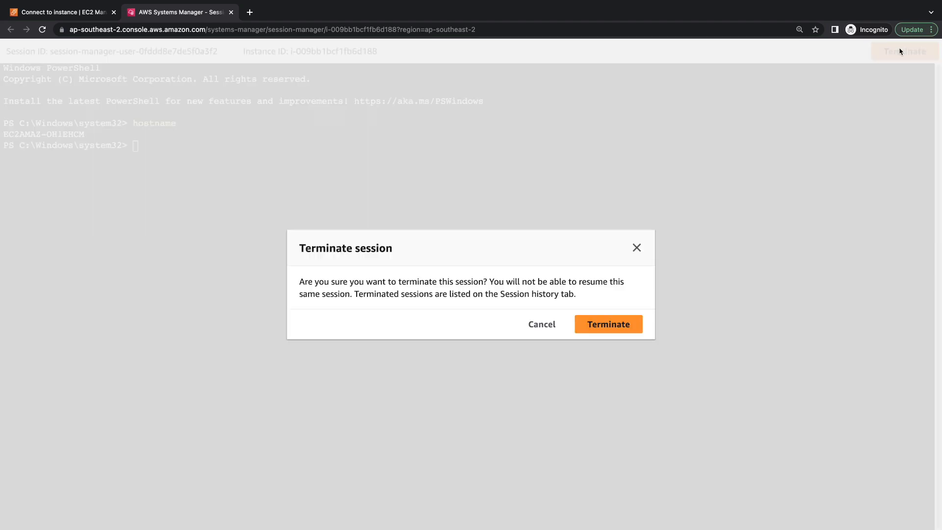
left_click(610, 324)
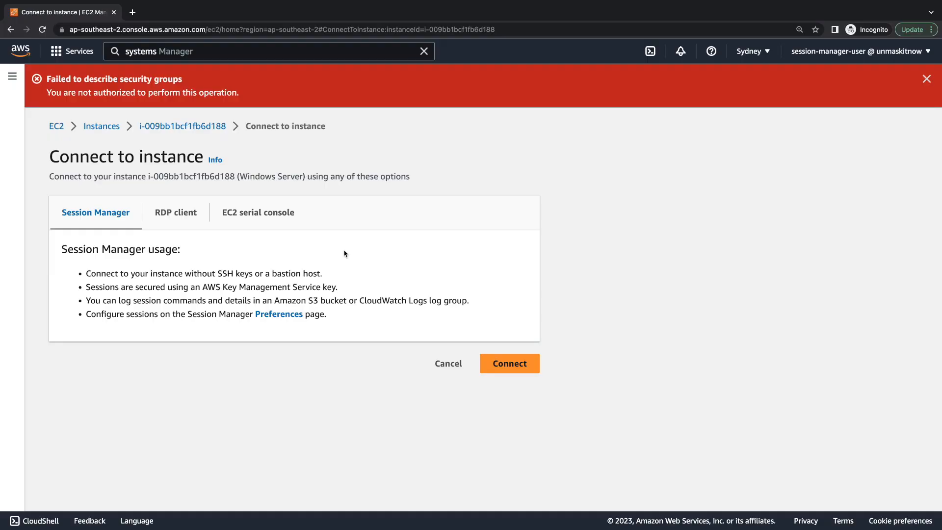
Step: Cancel the Connect to instance page to return to the Instances list
left_click(433, 363)
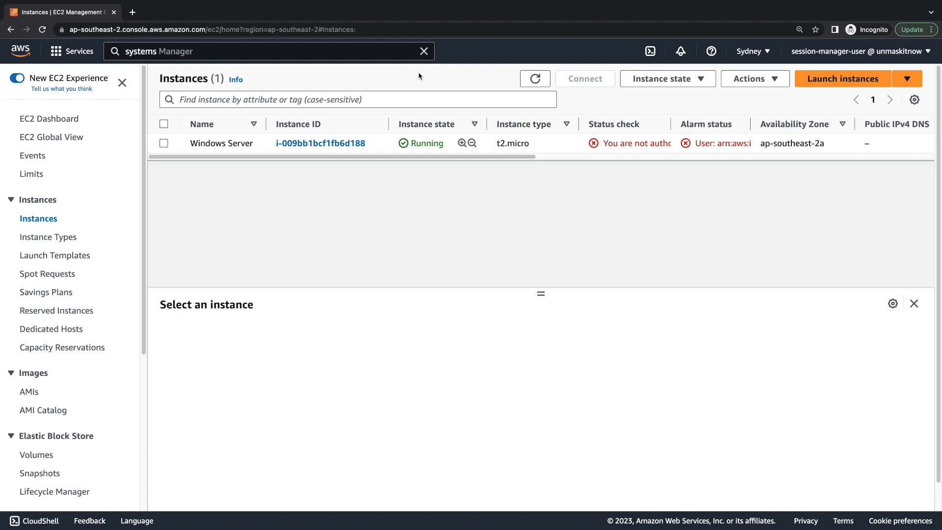
Step: Open Systems Manager from a 'systems' search in a new tab and go to Session Manager
left_click(254, 51)
type("systems")
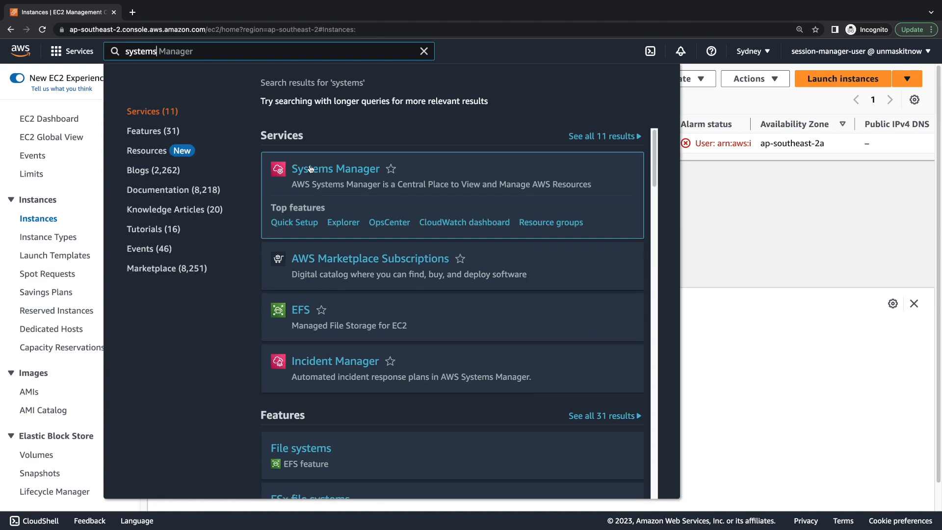
right_click(310, 168)
left_click(322, 171)
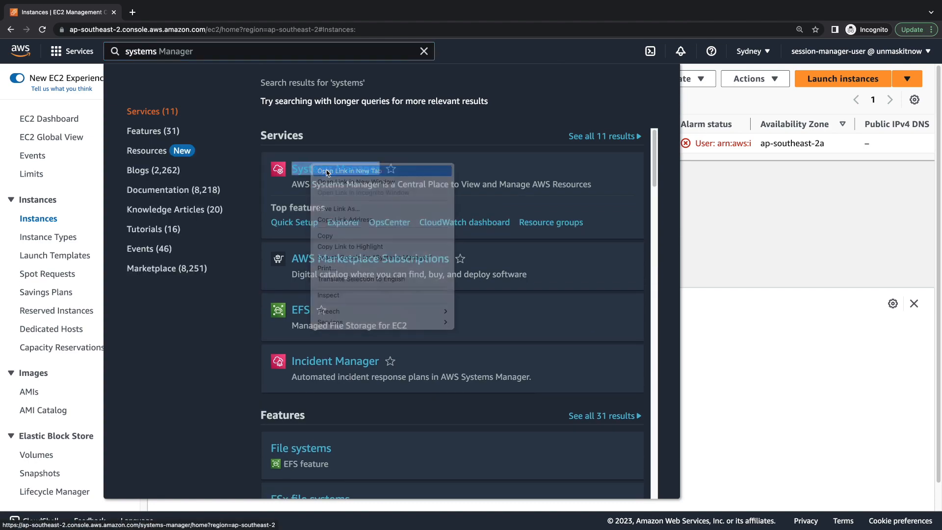
left_click(160, 12)
scroll(98, 304, "down", 5)
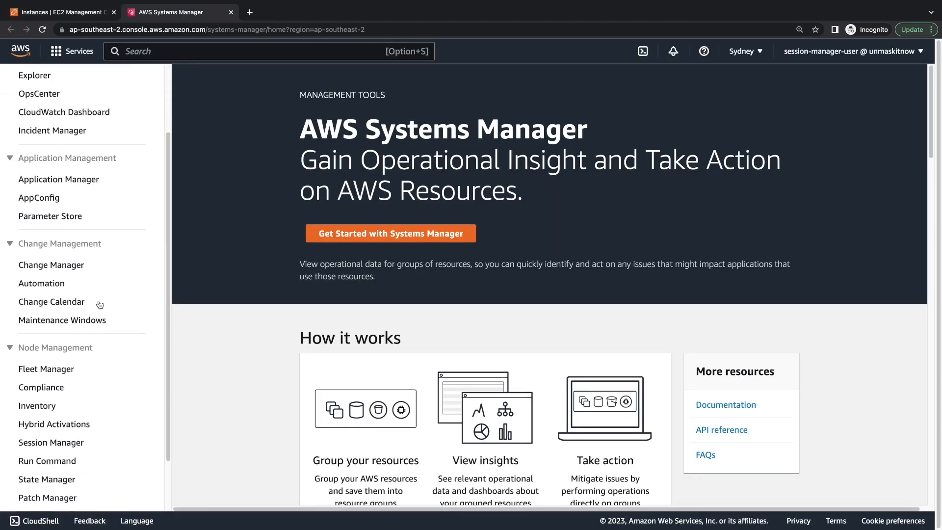
left_click(62, 376)
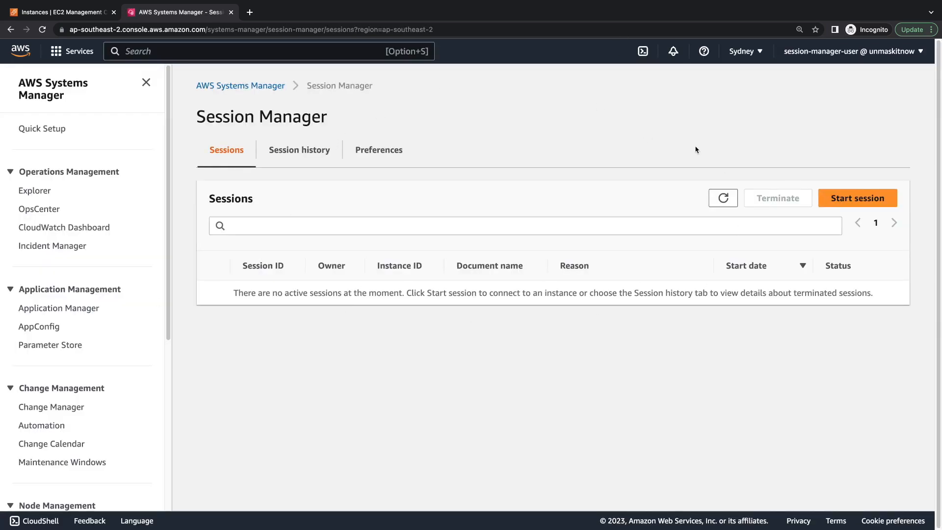
Step: Start a Session Manager session with the Windows Server instance as the target
left_click(843, 206)
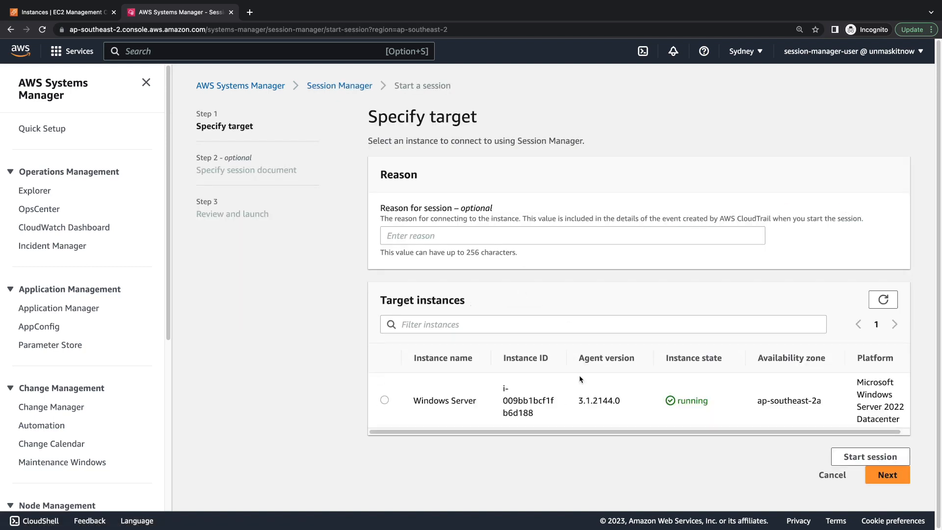
left_click(435, 239)
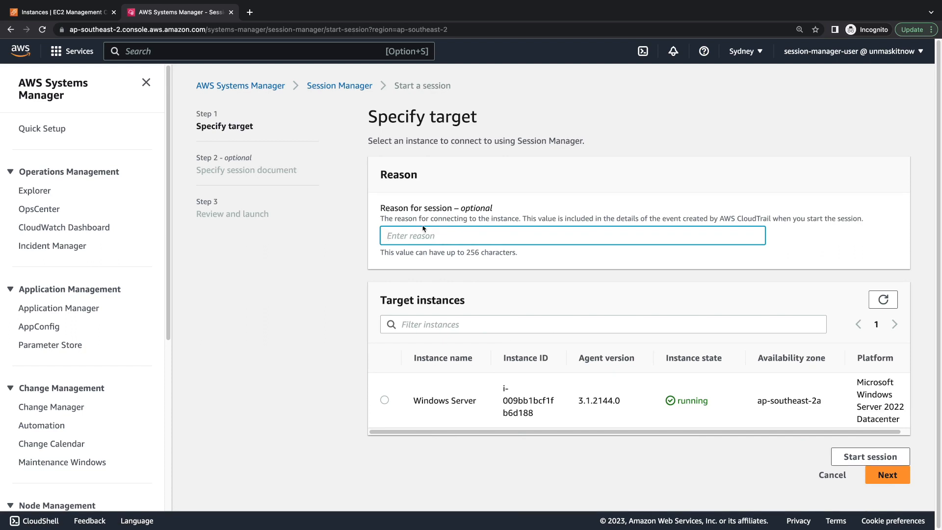
left_click(390, 401)
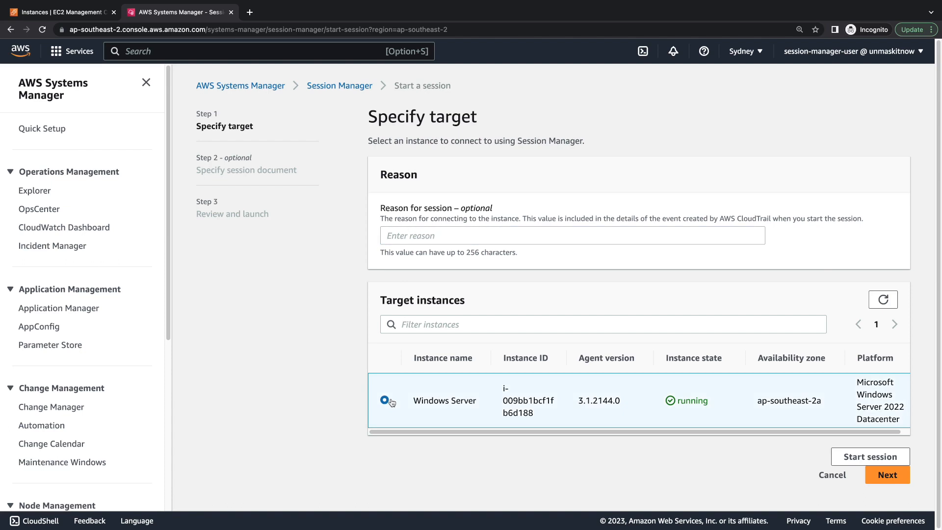
left_click(877, 459)
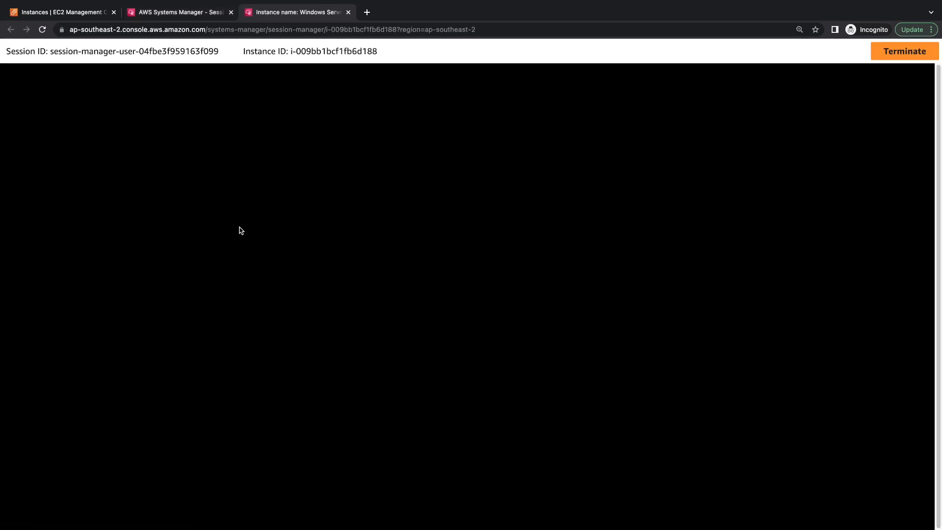
Step: Highlight the instance ID and session ID shown in the new session's terminal header
left_click_drag(278, 50, 393, 58)
left_click_drag(50, 52, 139, 53)
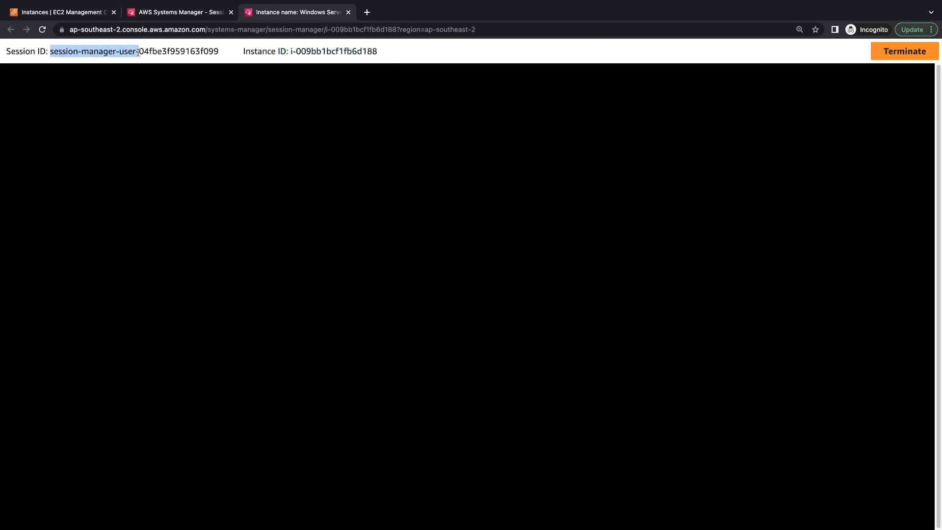
double_click(174, 54)
left_click_drag(50, 52, 219, 53)
left_click(239, 52)
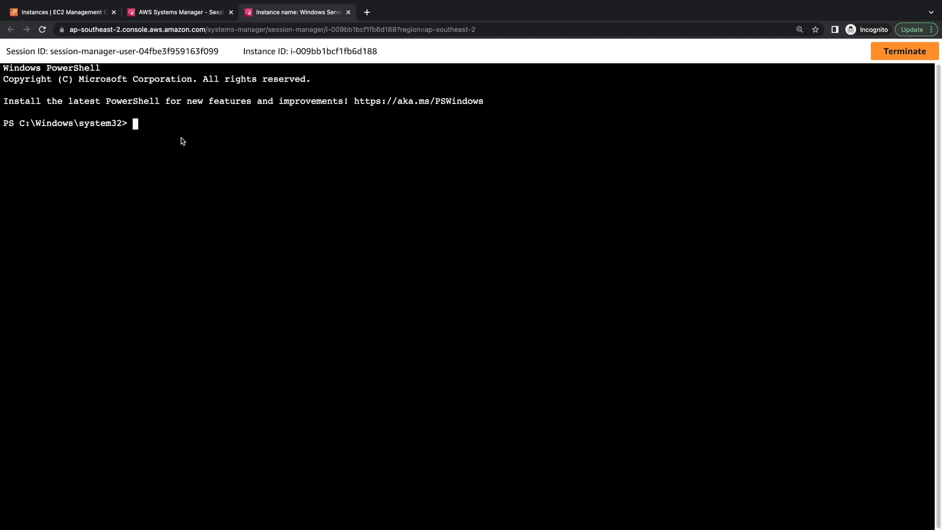
Step: Run hostname to confirm EC2AMAZ-OH1EHCM, then return to the Session Manager tab
type("hostname")
key("Return")
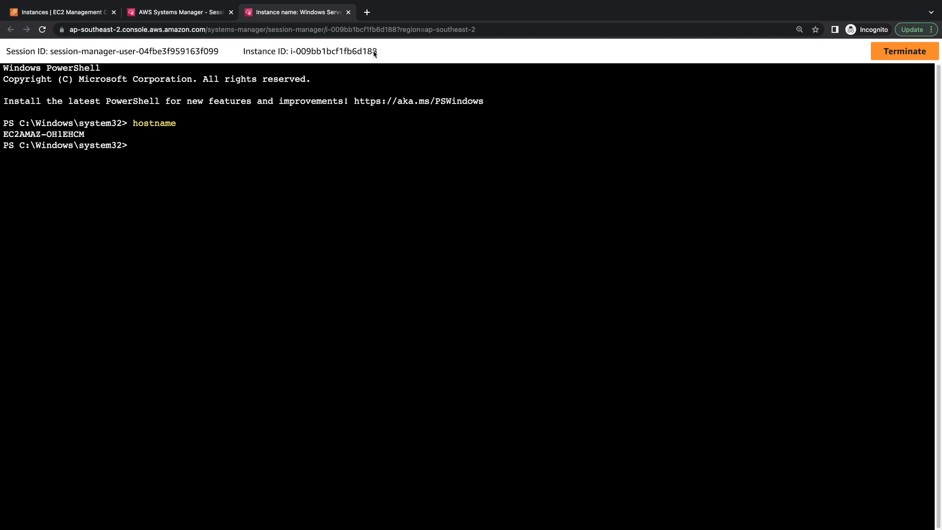
left_click(206, 16)
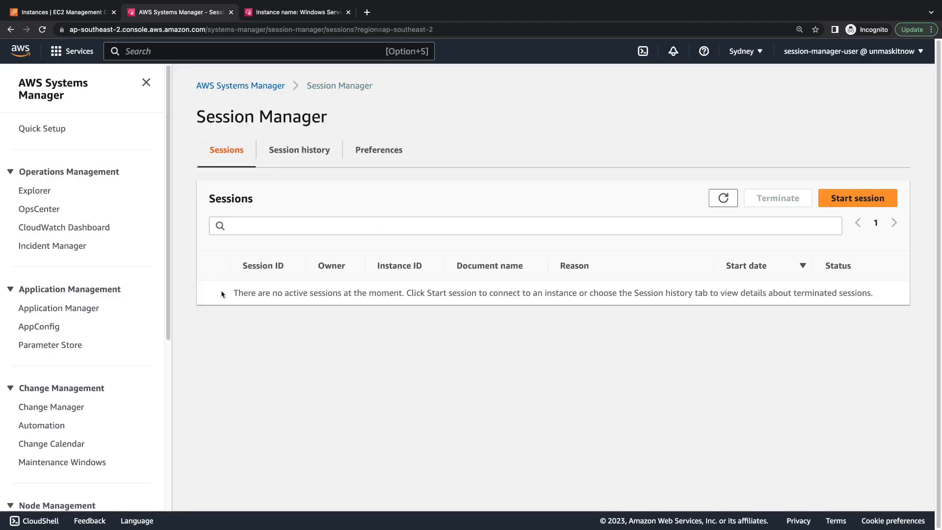
Step: Refresh the Sessions list and match its session ID, owner and instance ID against the terminal
left_click(724, 196)
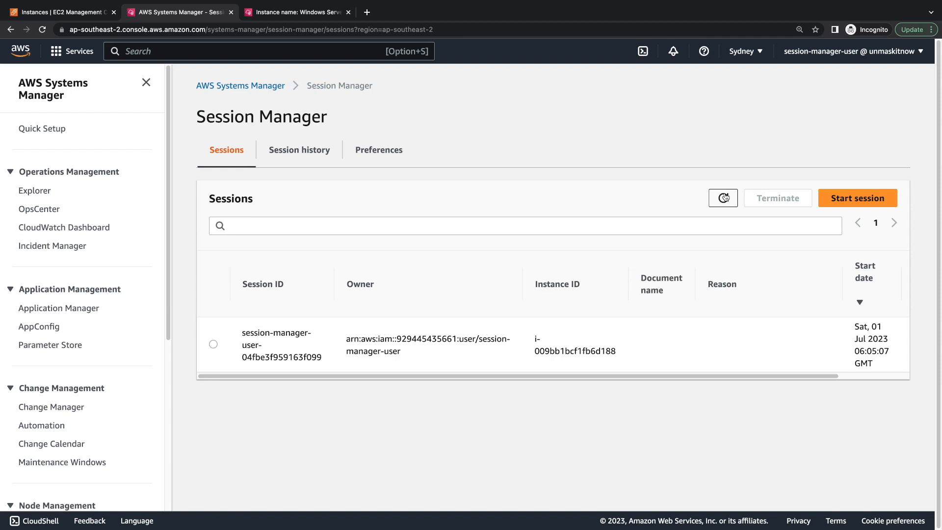
left_click_drag(454, 377, 430, 377)
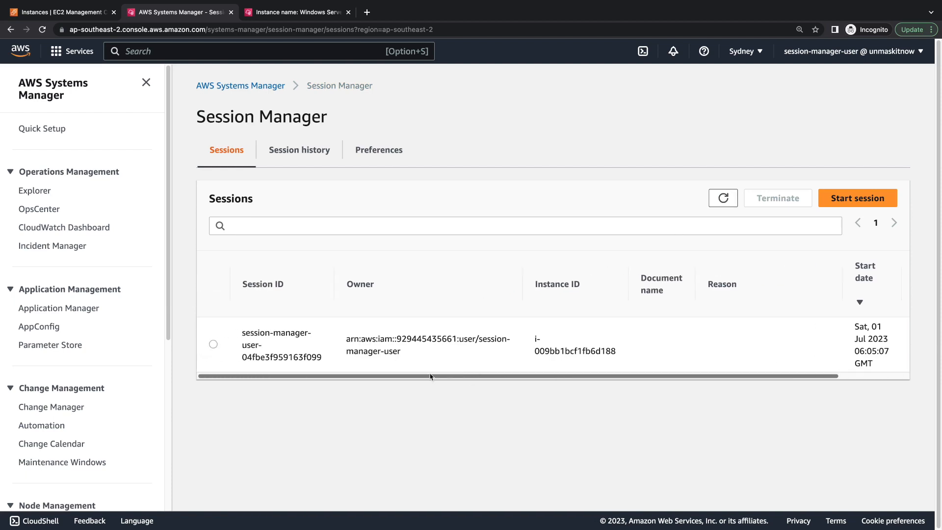
left_click(282, 14)
left_click_drag(52, 51, 223, 56)
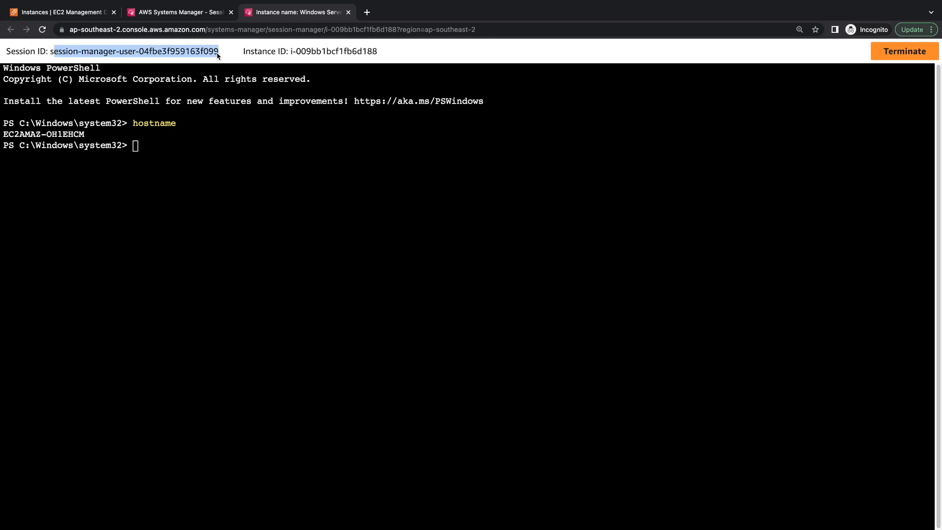
left_click(173, 14)
left_click_drag(242, 332, 297, 358)
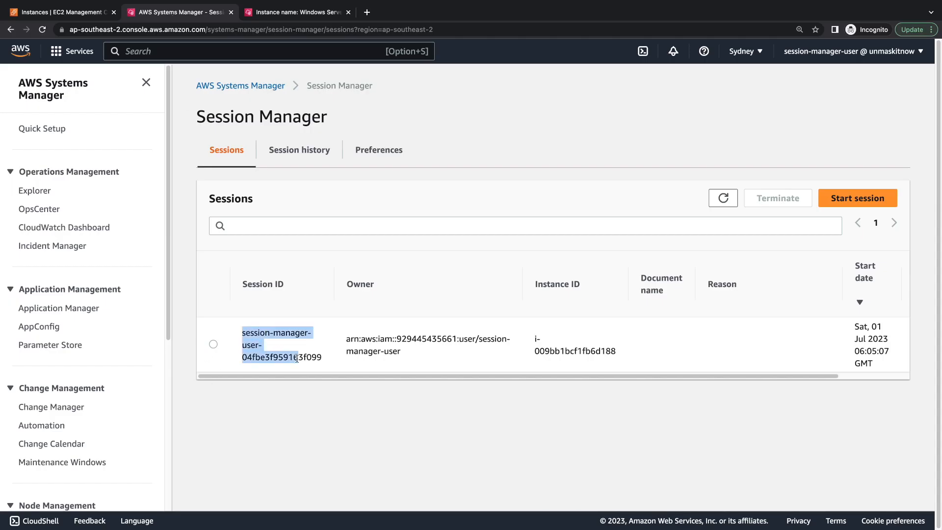
triple_click(391, 339)
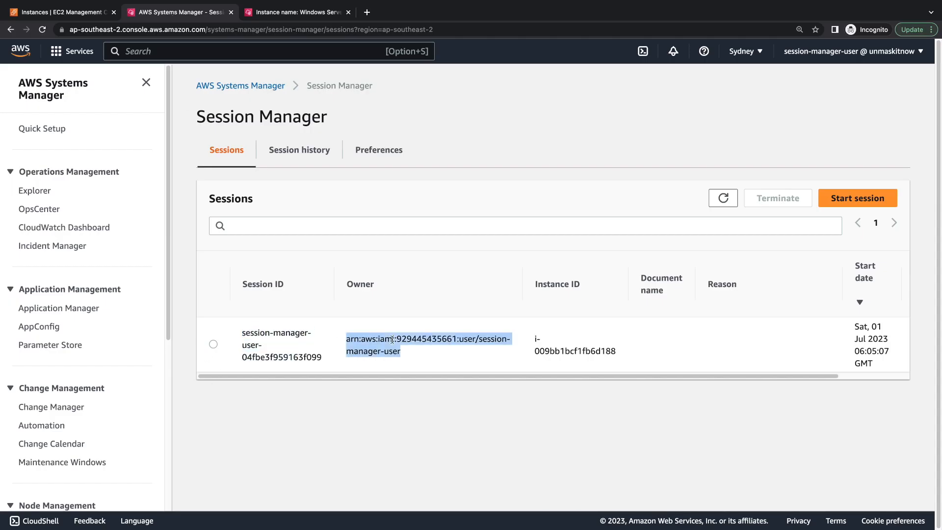
left_click(478, 339)
left_click_drag(479, 339, 493, 349)
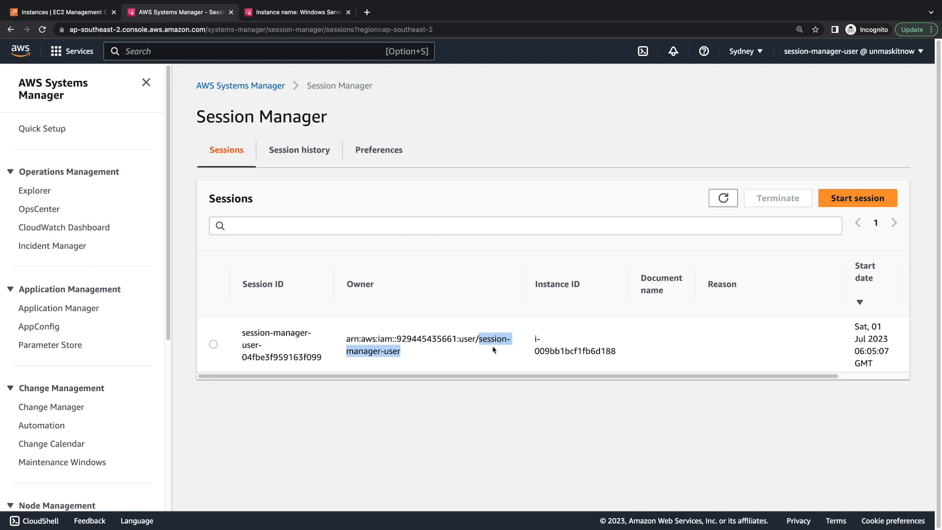
left_click_drag(534, 339, 837, 349)
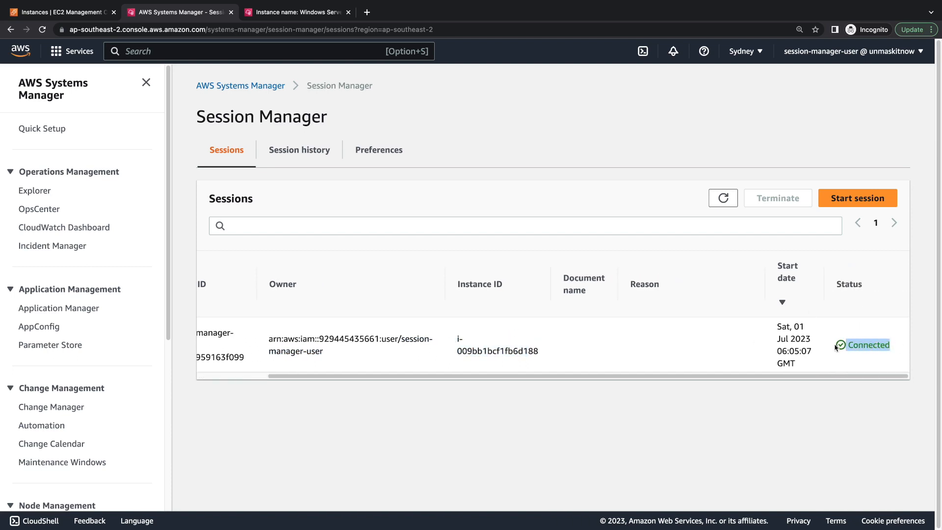
Step: Terminate the PowerShell session from its terminal tab and confirm
left_click(289, 13)
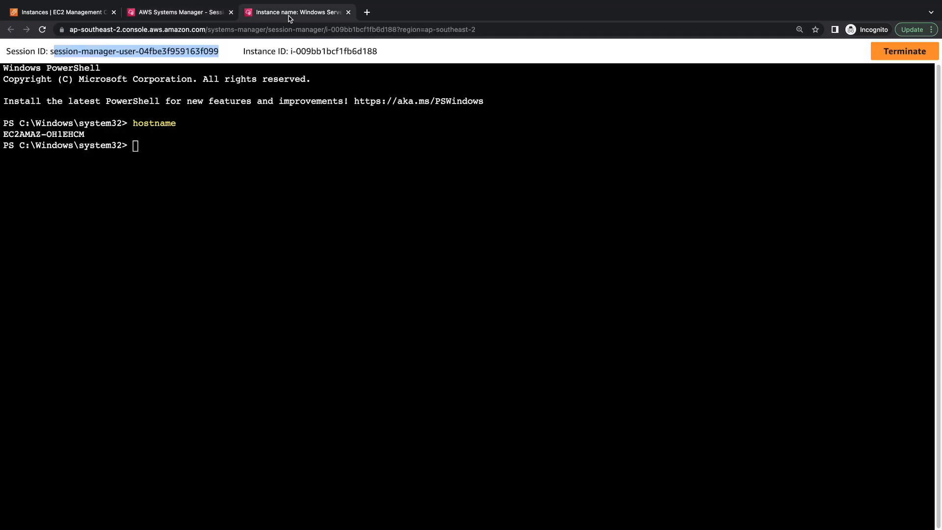
left_click(911, 59)
left_click(633, 324)
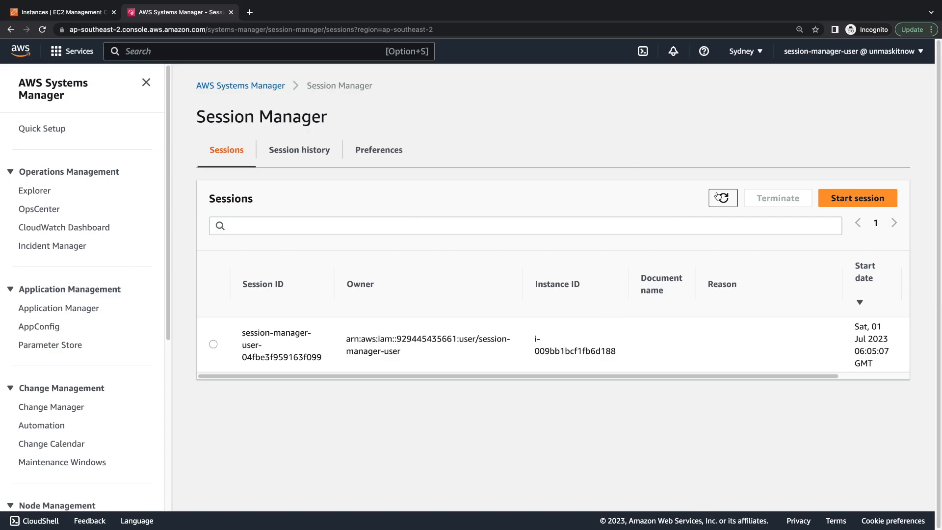
Step: Refresh to confirm no active sessions remain, then browse past sessions under Session history
left_click(721, 197)
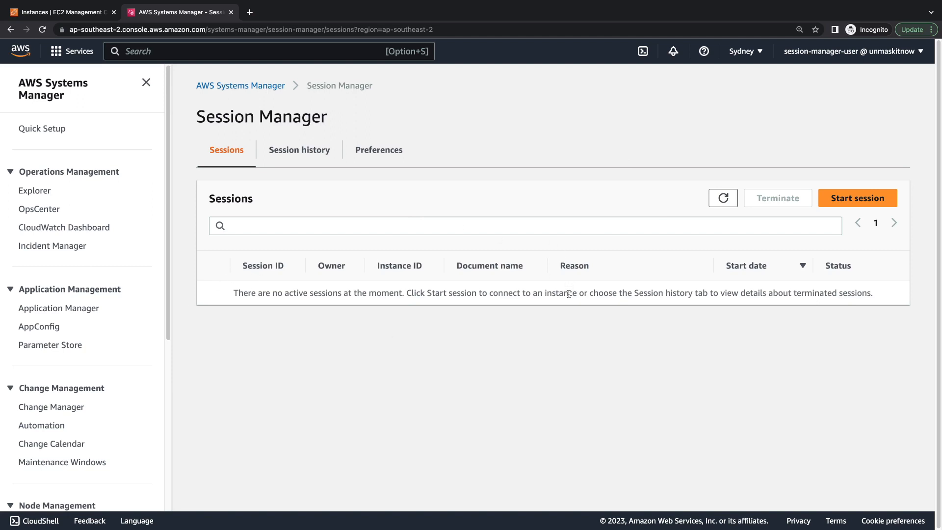
left_click_drag(539, 293, 761, 293)
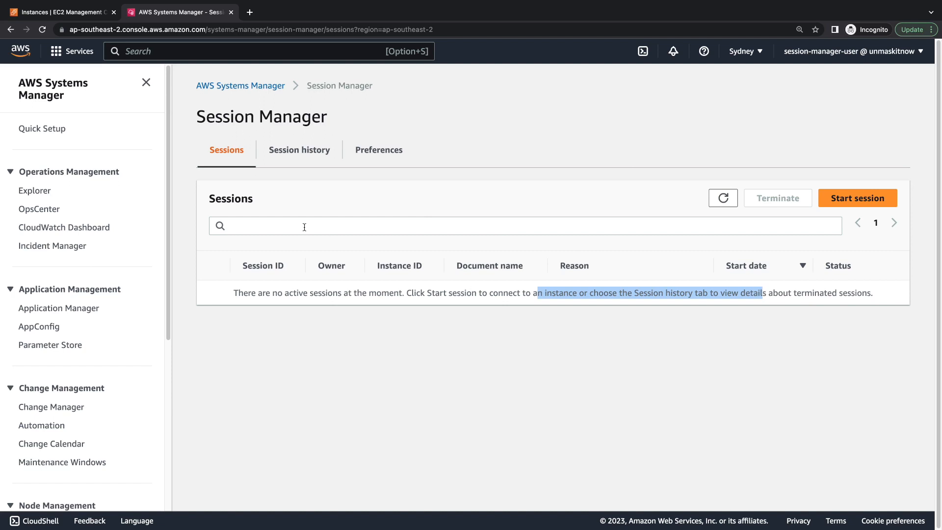
left_click(298, 156)
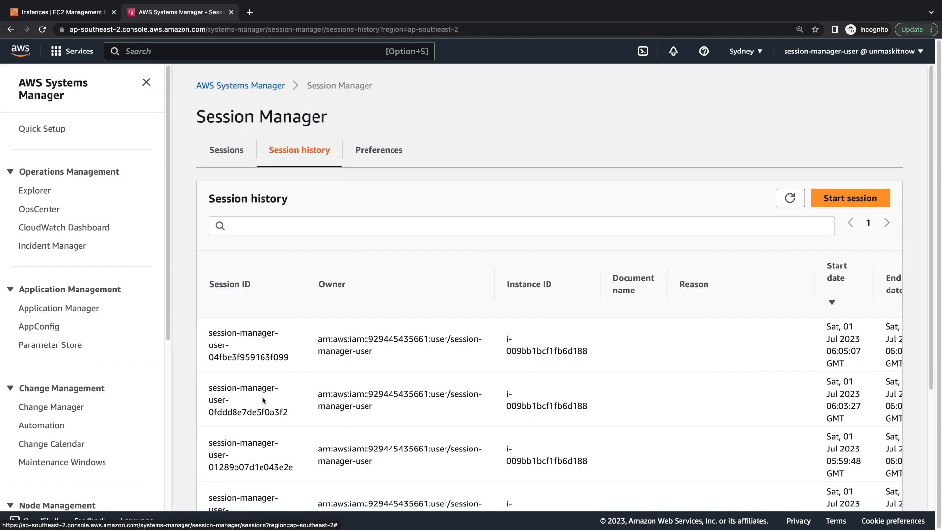
scroll(263, 401, "down", 3)
scroll(264, 401, "up", 3)
key("ctrl+Left")
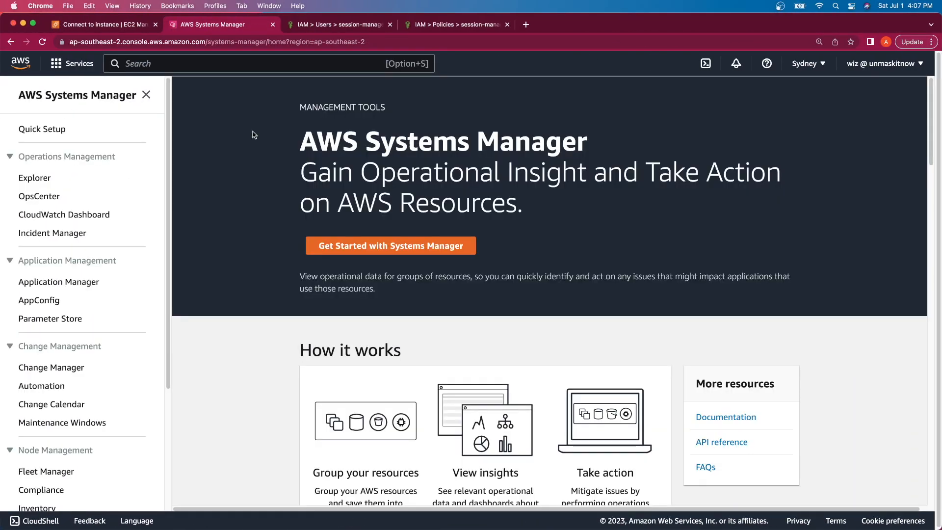
Step: Open Session Manager under Node Management and show its Preferences tab in the administrator's window
scroll(51, 358, "down", 4)
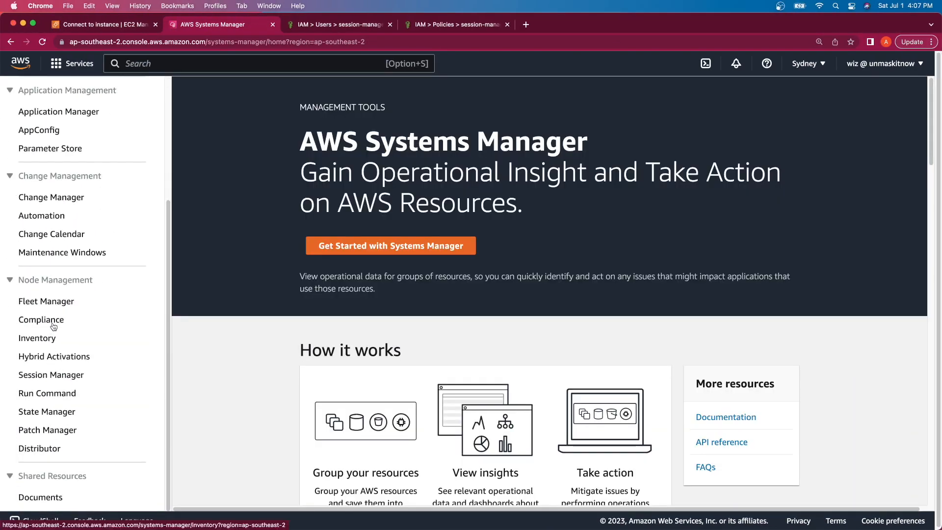
left_click(58, 375)
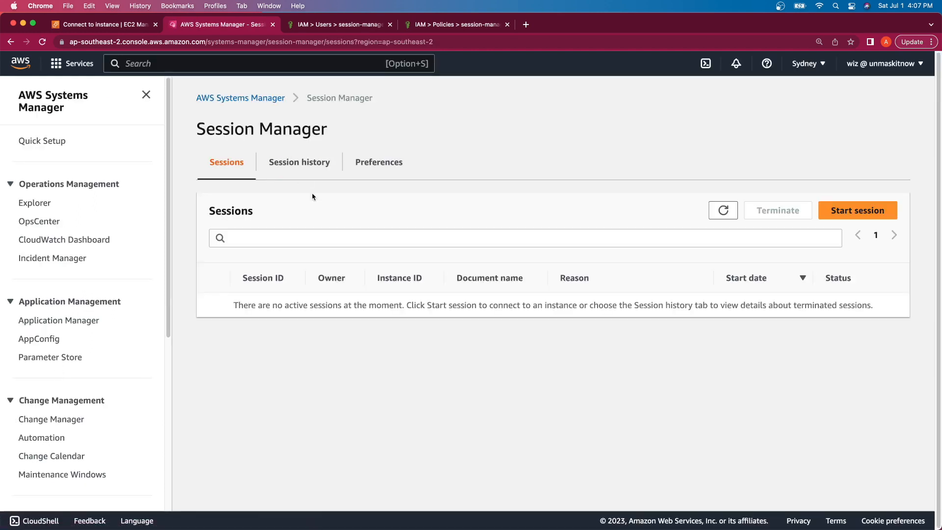
left_click(379, 162)
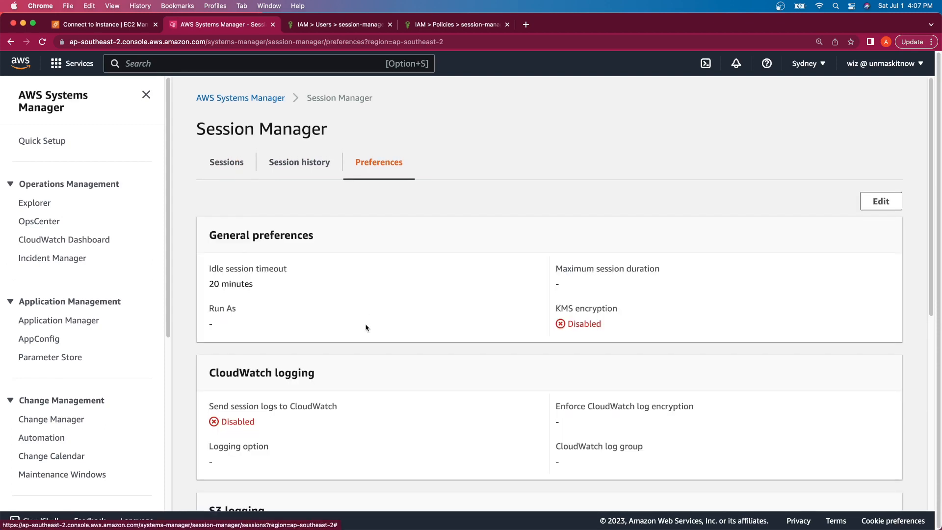
scroll(366, 328, "down", 3)
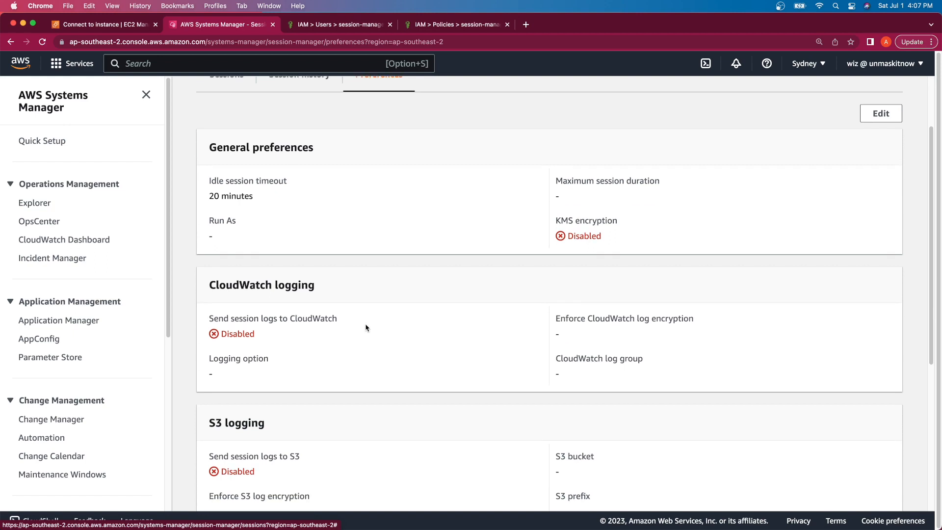
scroll(366, 328, "up", 3)
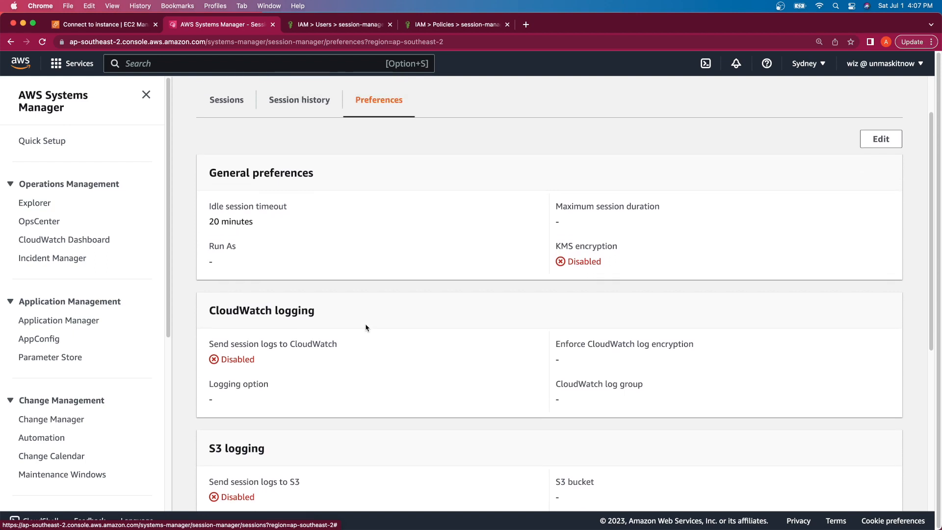
scroll(366, 328, "down", 5)
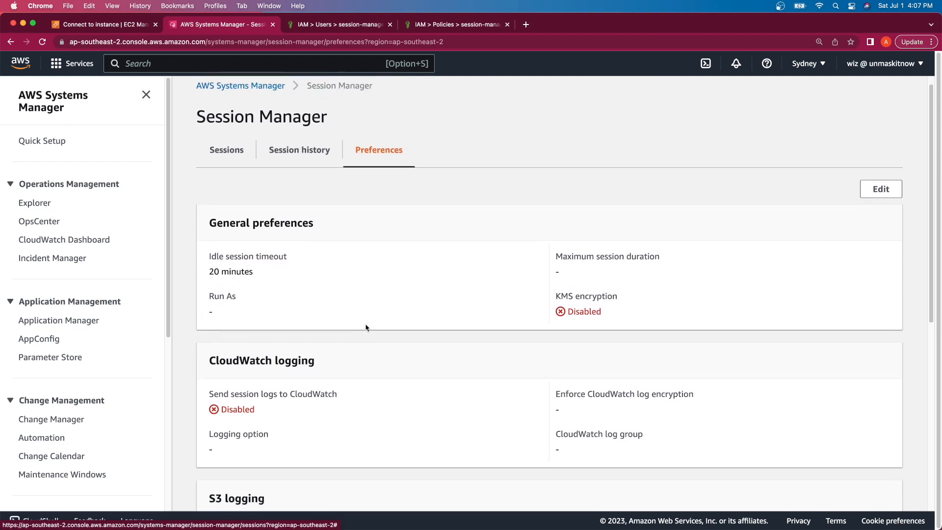
double_click(577, 181)
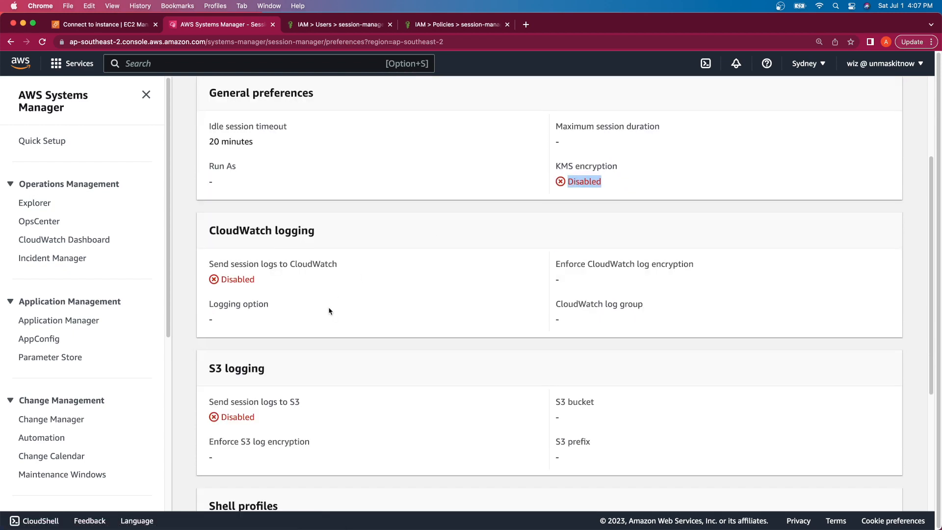
scroll(331, 309, "down", 2)
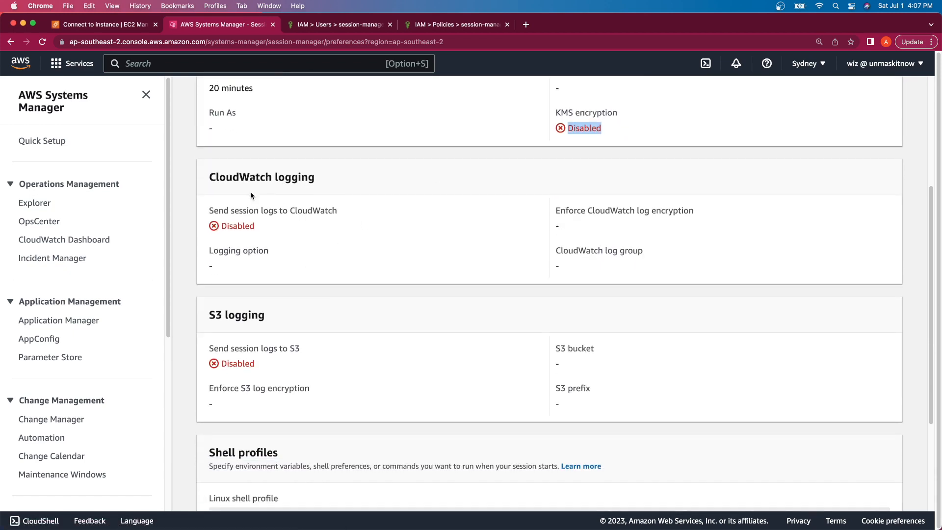
double_click(251, 226)
double_click(237, 364)
scroll(269, 422, "down", 3)
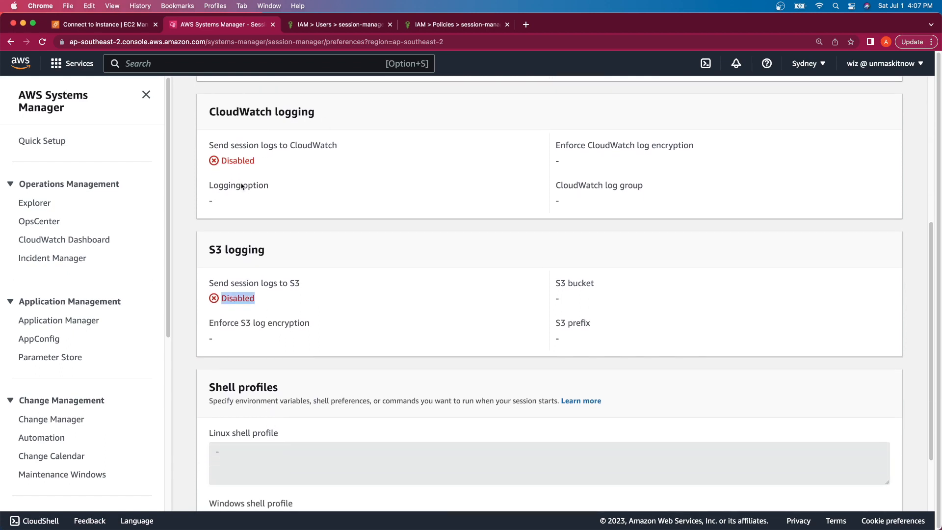
scroll(260, 248, "up", 10)
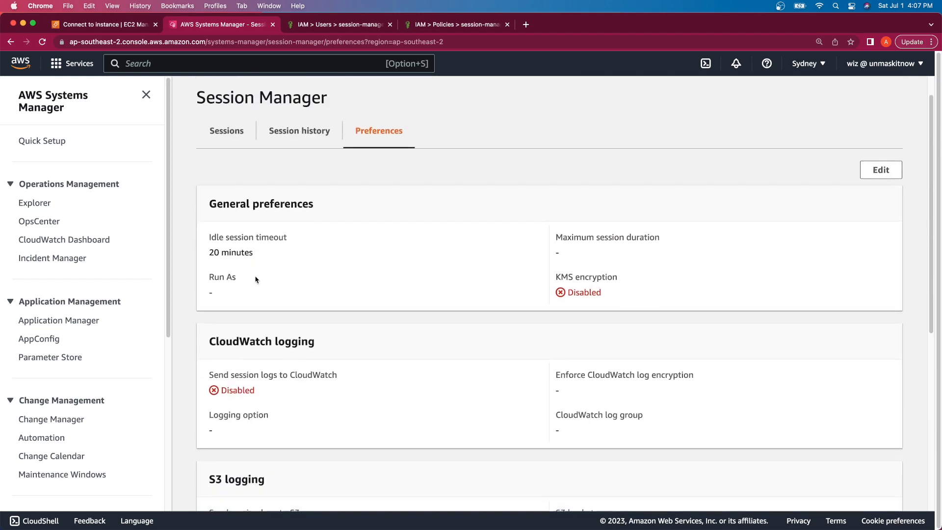
scroll(255, 279, "down", 2)
scroll(255, 280, "down", 1)
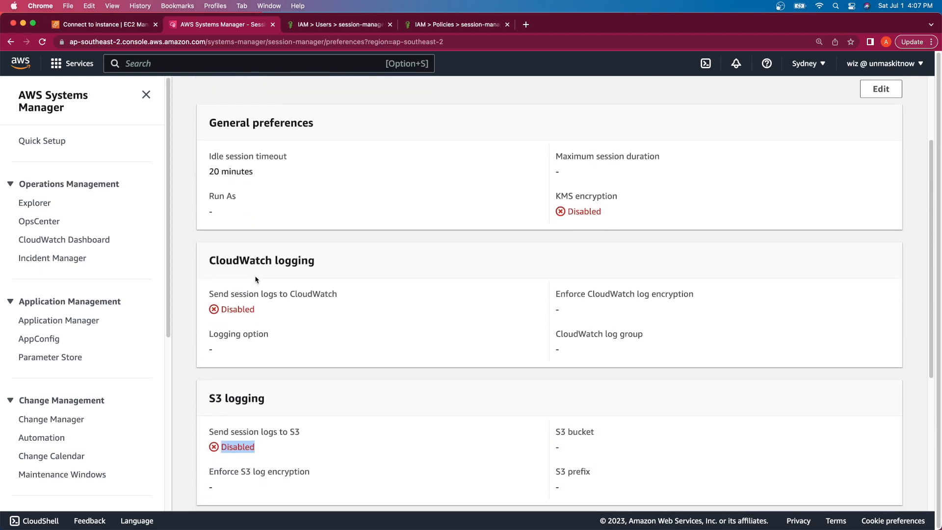
scroll(255, 279, "up", 1)
left_click(280, 247)
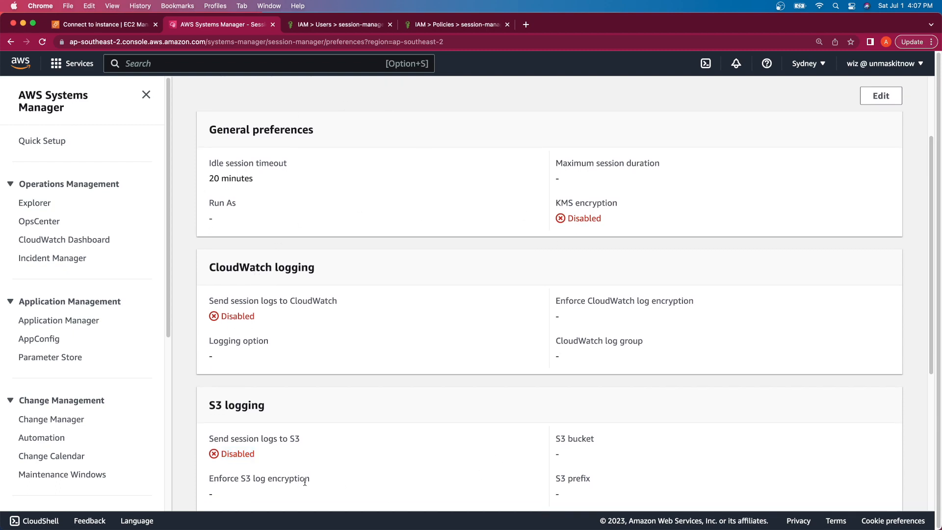
scroll(305, 481, "down", 1)
scroll(240, 489, "down", 5)
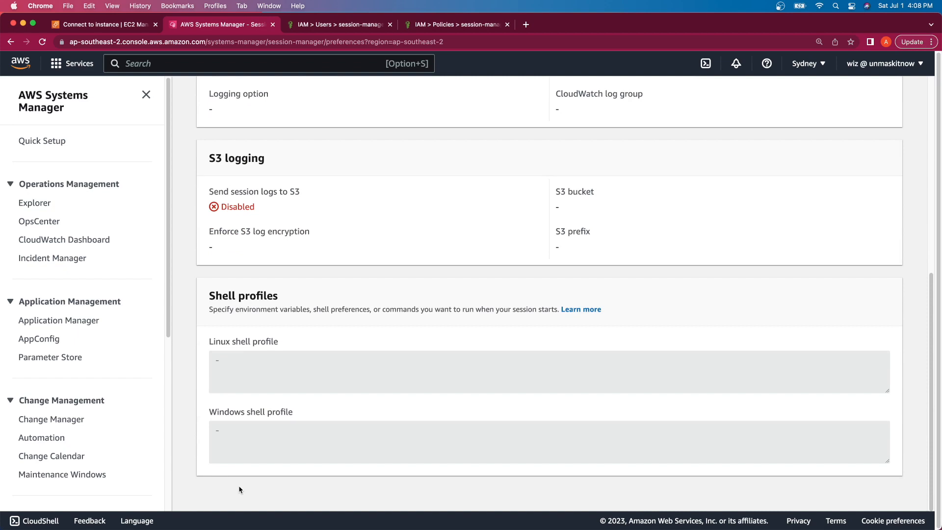
scroll(240, 490, "up", 10)
scroll(240, 489, "down", 1)
scroll(240, 490, "down", 3)
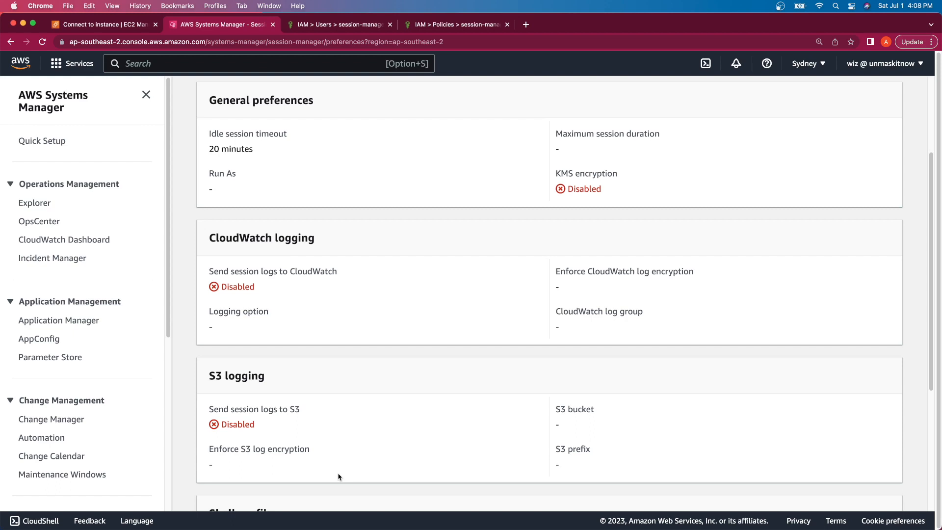
scroll(338, 477, "down", 1)
scroll(338, 477, "up", 1)
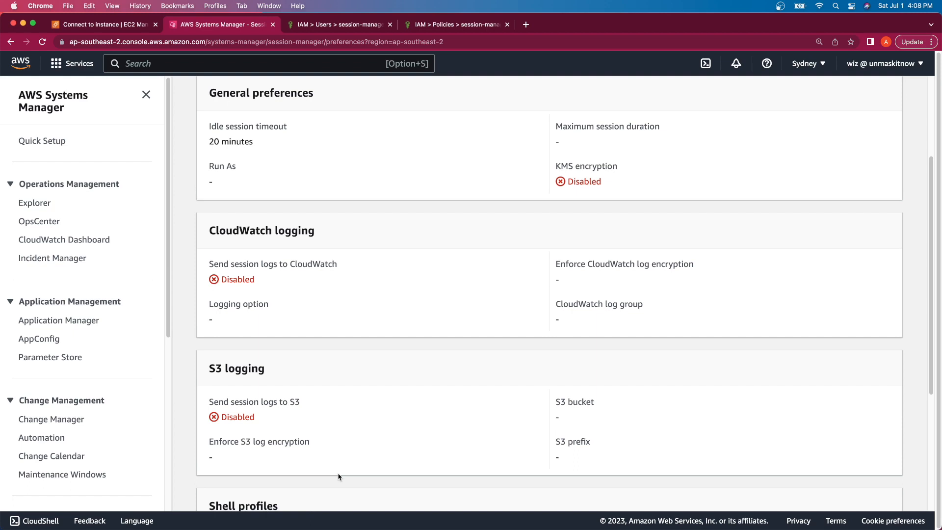
scroll(338, 476, "up", 5)
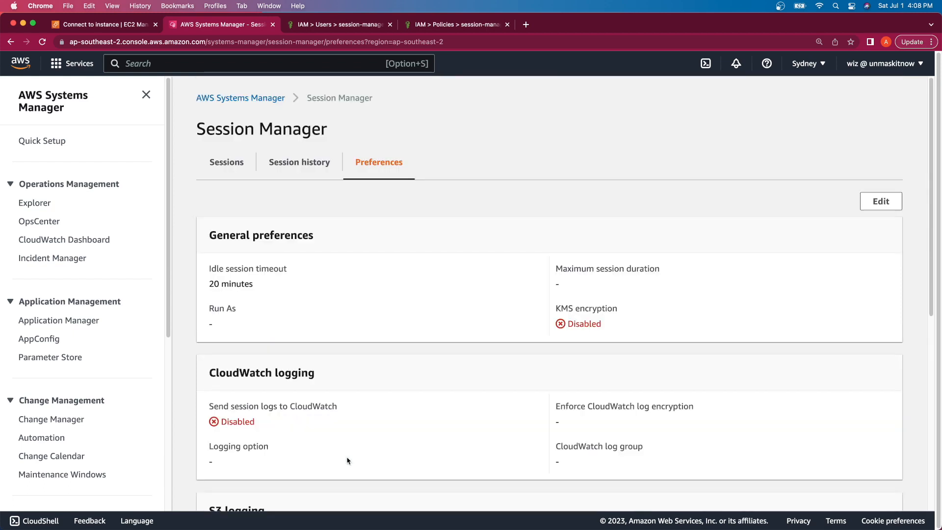